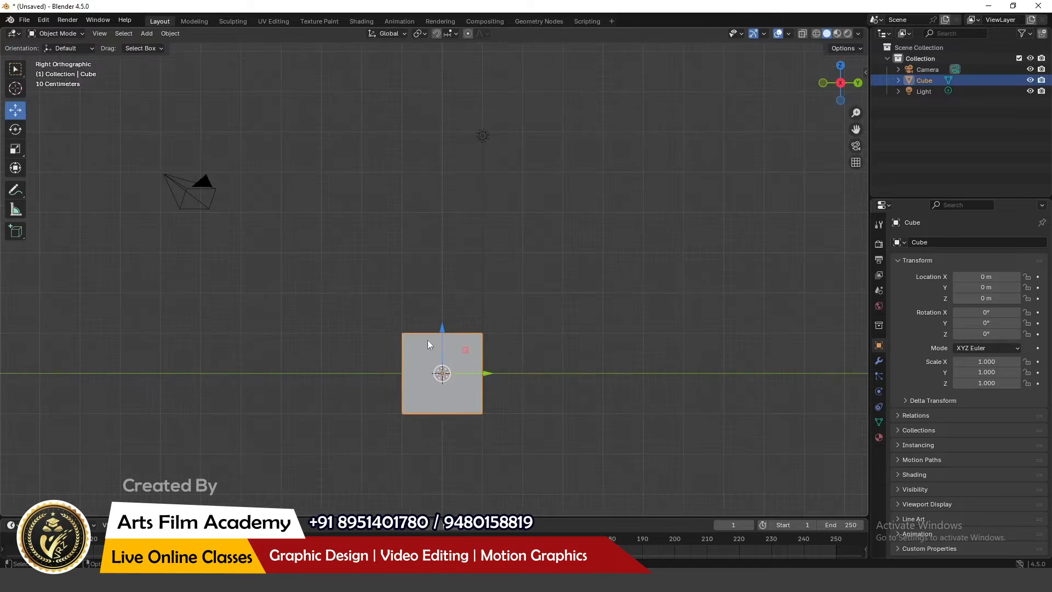
- Raise the cube to about 3.04 m on Z and scale it into a tall pillar of 0.266 × 0.266 × 3.015
drag(443, 344, 439, 115)
click(15, 149)
middle_drag(468, 207, 479, 313)
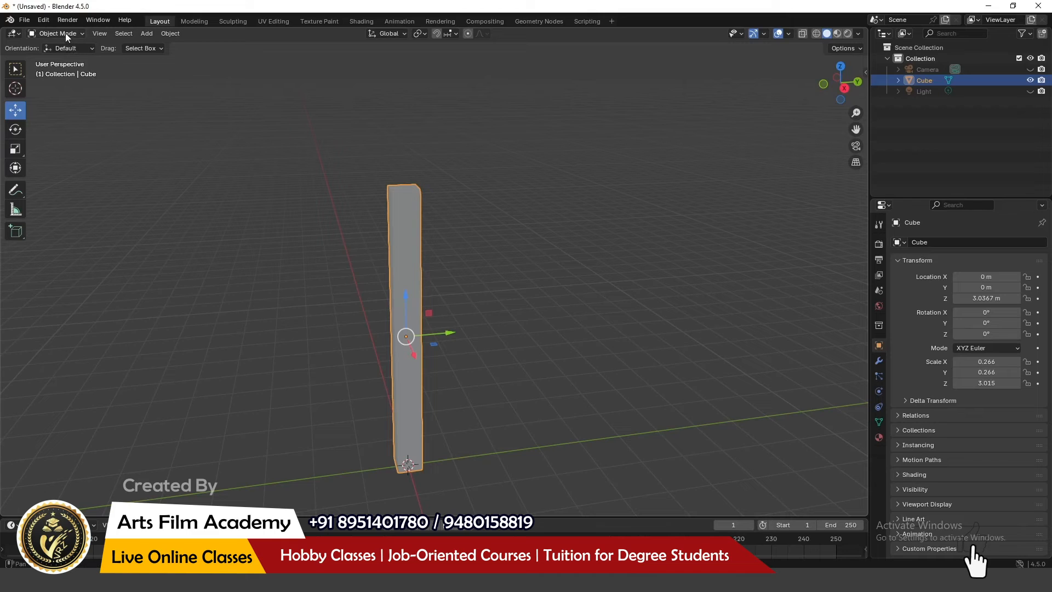
- Add about 24 evenly spaced horizontal loop cuts along the pillar's height in Edit Mode and return to Object Mode
click(65, 33)
click(55, 59)
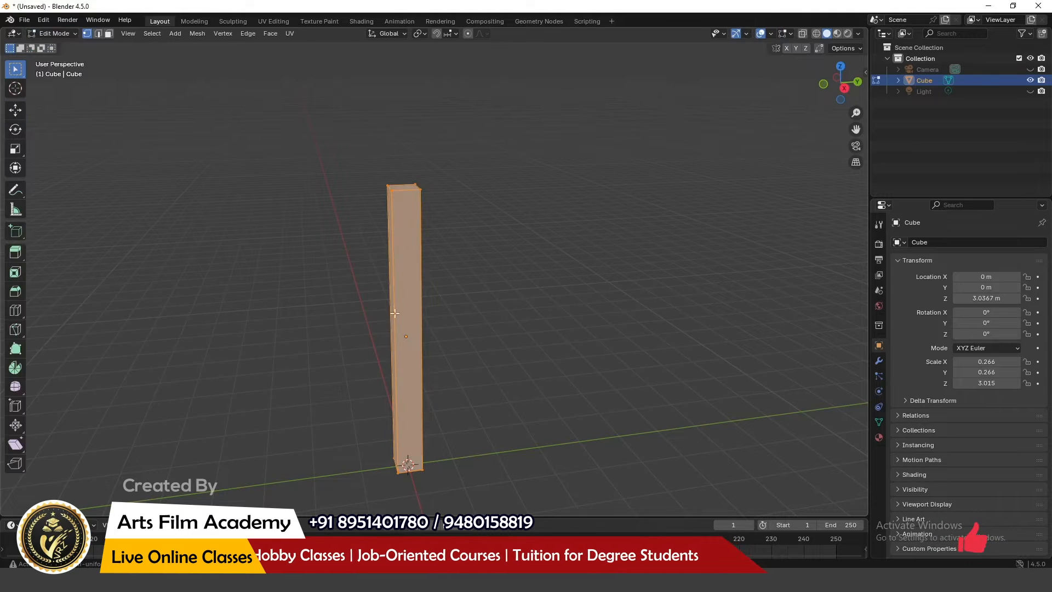
key(ctrl+r)
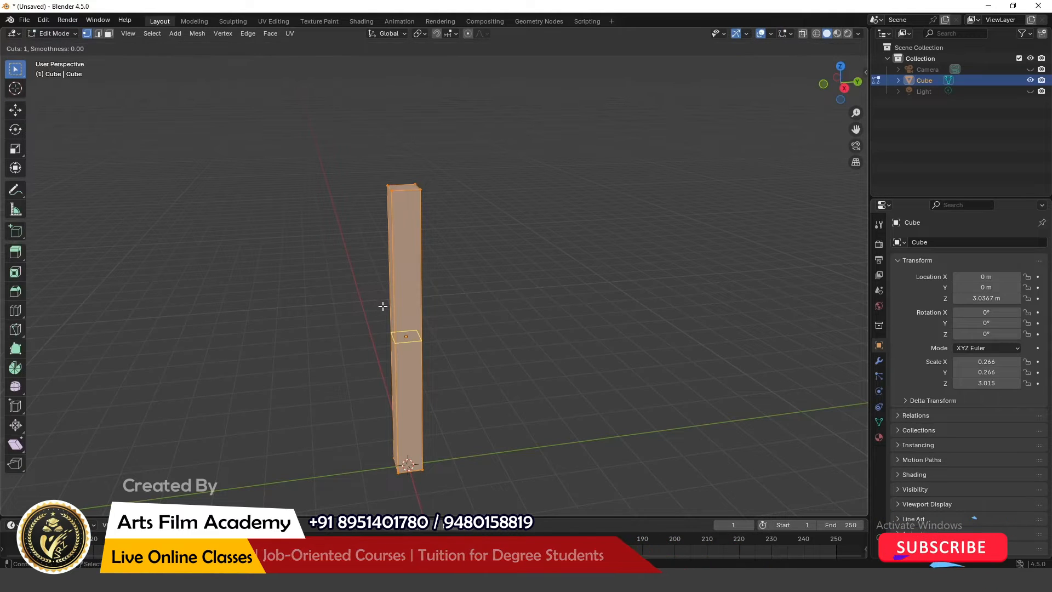
scroll(402, 305, up, 20)
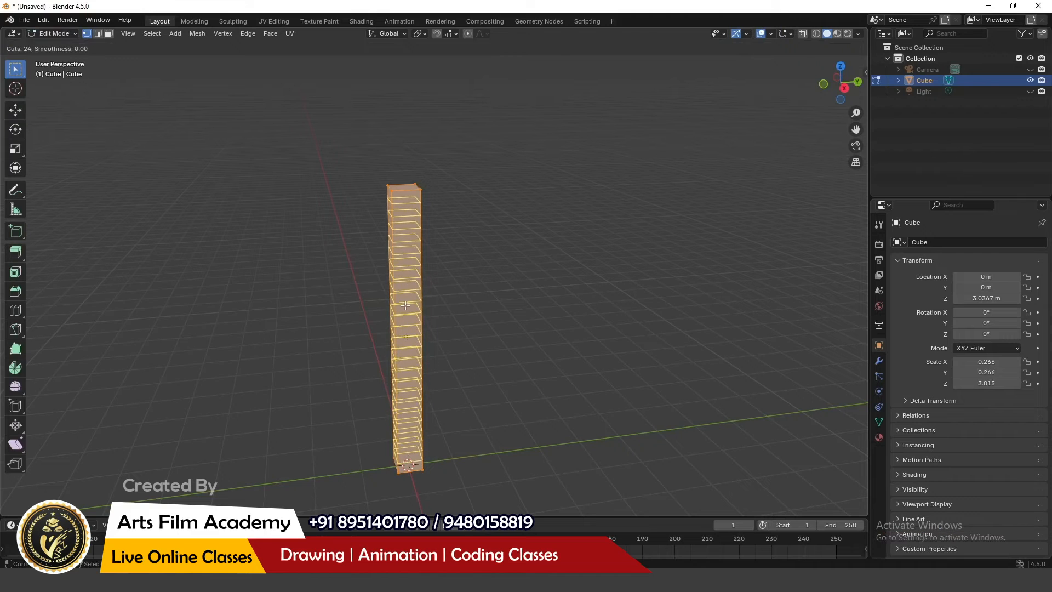
scroll(405, 305, up, 2)
click(405, 306)
click(405, 306)
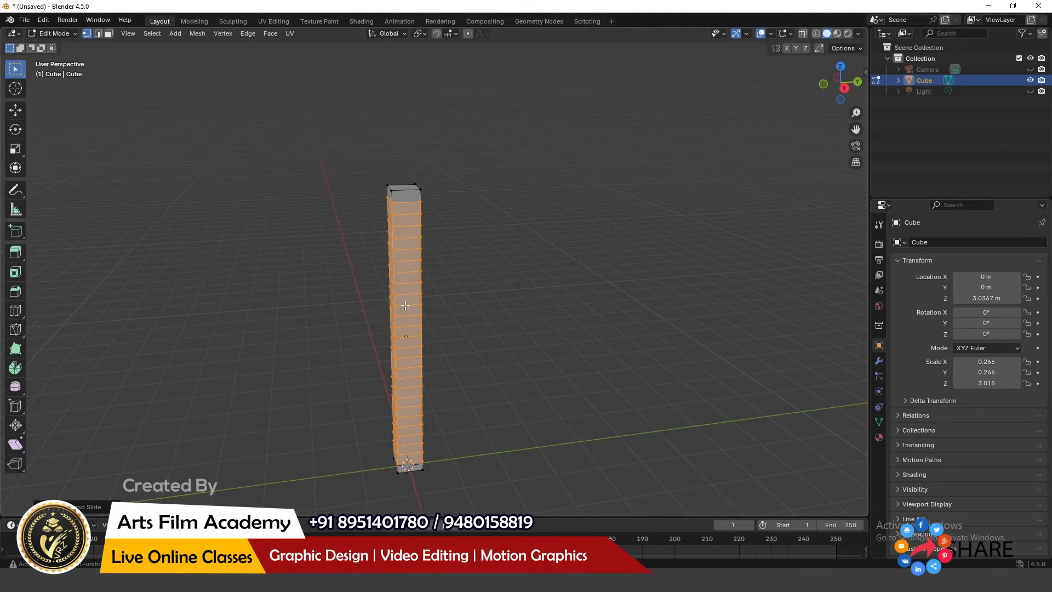
click(403, 307)
click(54, 33)
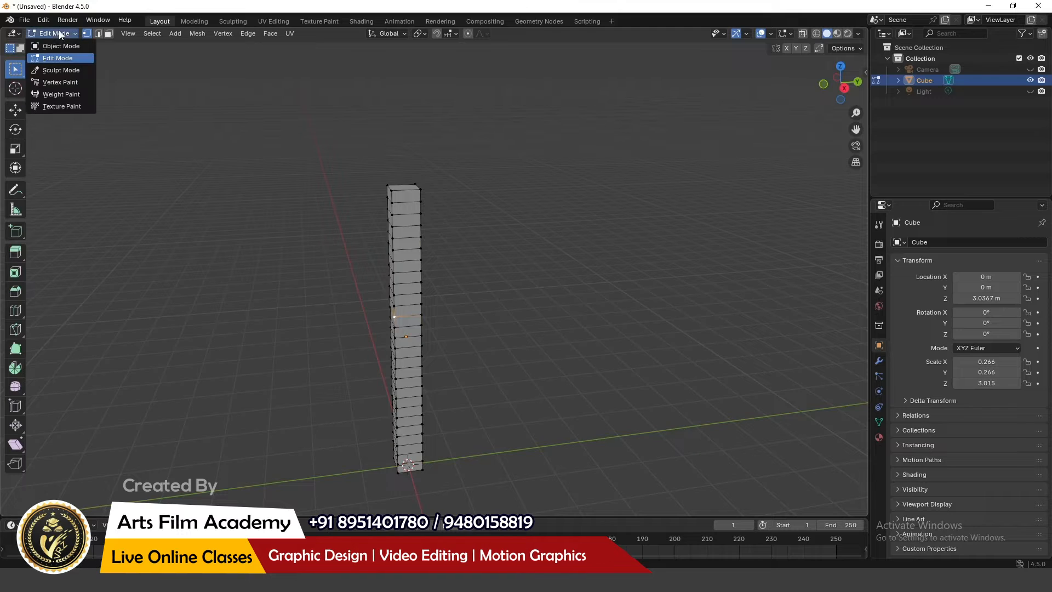
click(61, 46)
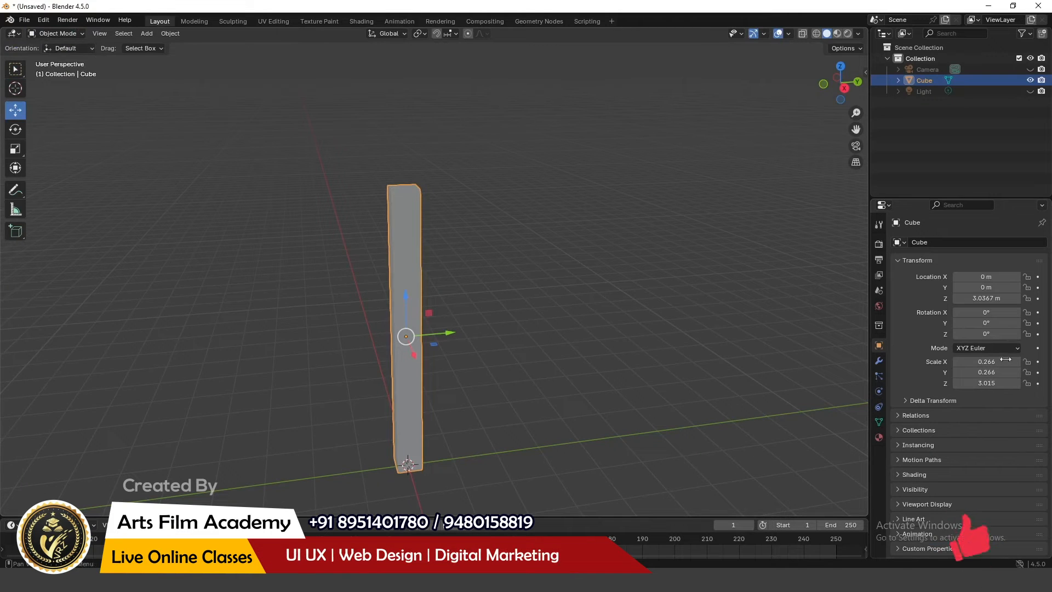
- Apply all transforms to the pillar
click(879, 362)
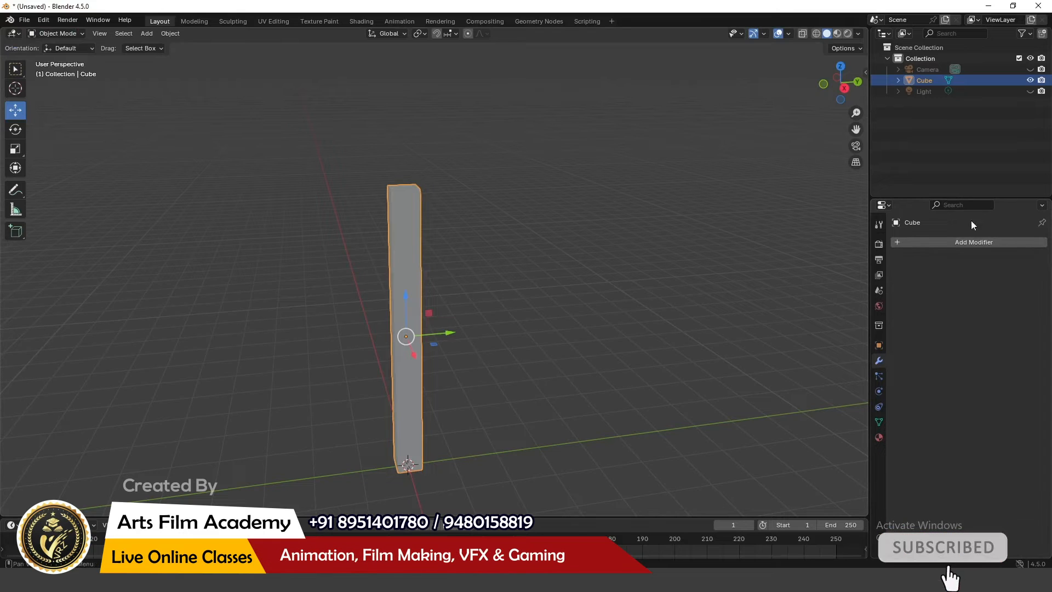
mouse_move(500, 324)
middle_down()
mouse_move(546, 315)
mouse_move(506, 315)
middle_up()
middle_drag(423, 307, 448, 336)
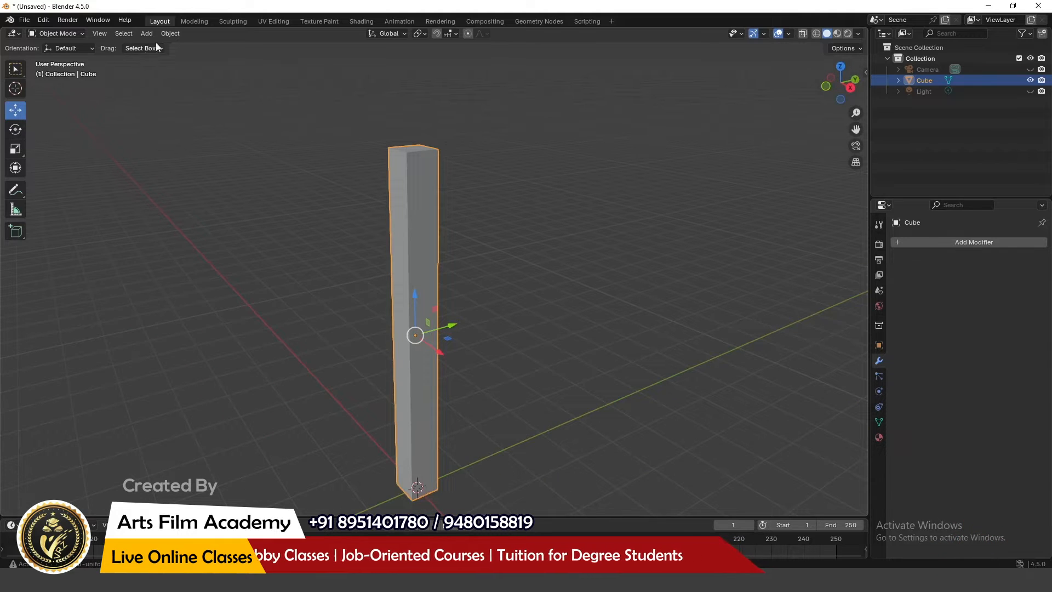
click(170, 34)
mouse_move(188, 92)
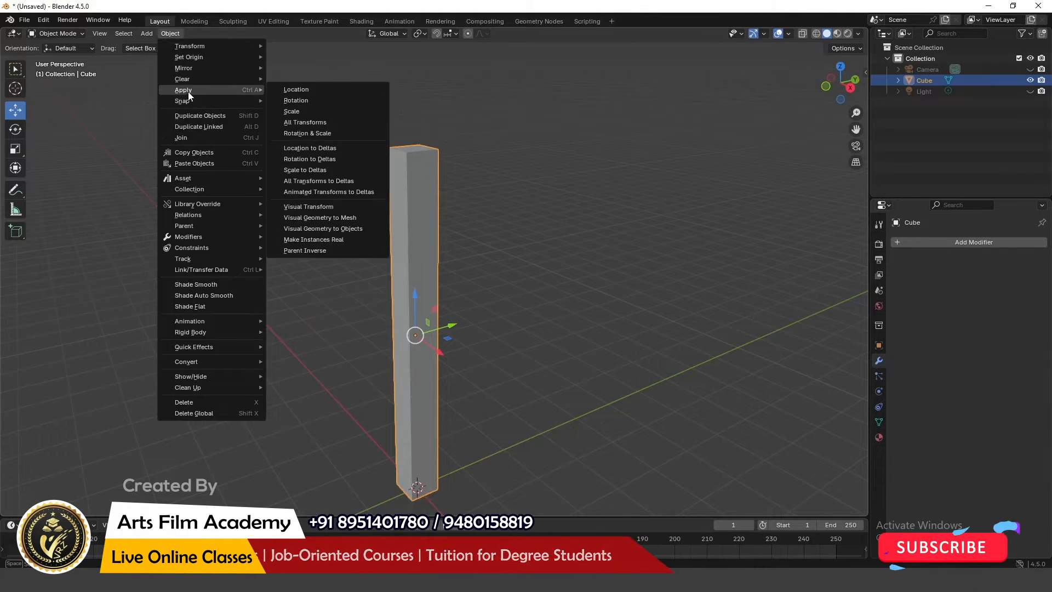
click(305, 123)
- Add a Simple Deform modifier to the pillar and set its deformation to Bend
middle_drag(550, 234, 518, 205)
scroll(412, 177, down, 3)
scroll(416, 379, up, 3)
middle_drag(404, 347, 452, 350)
scroll(455, 351, down, 3)
scroll(366, 180, up, 2)
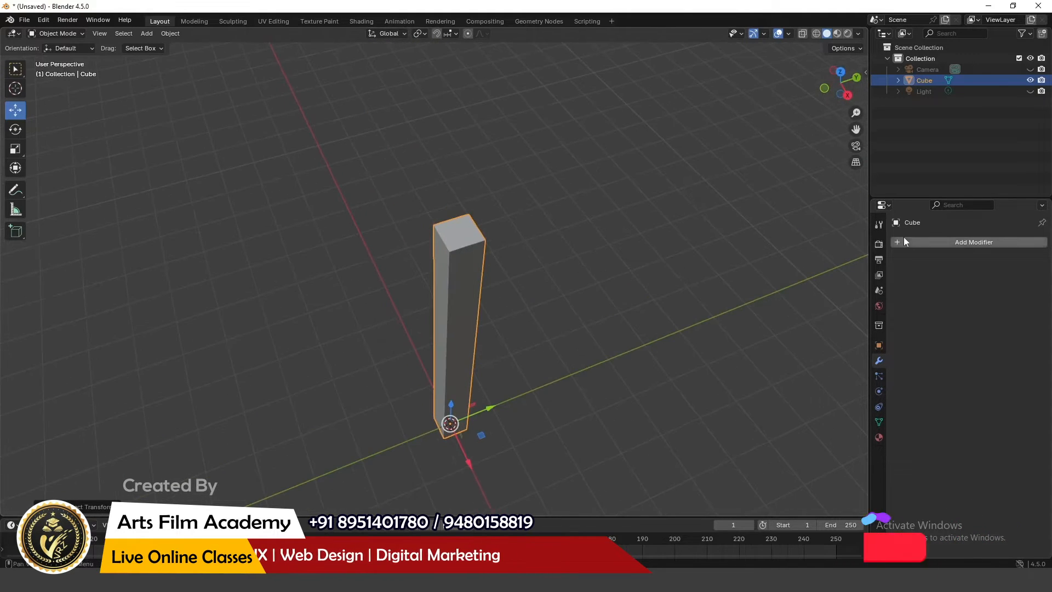
click(949, 242)
click(913, 239)
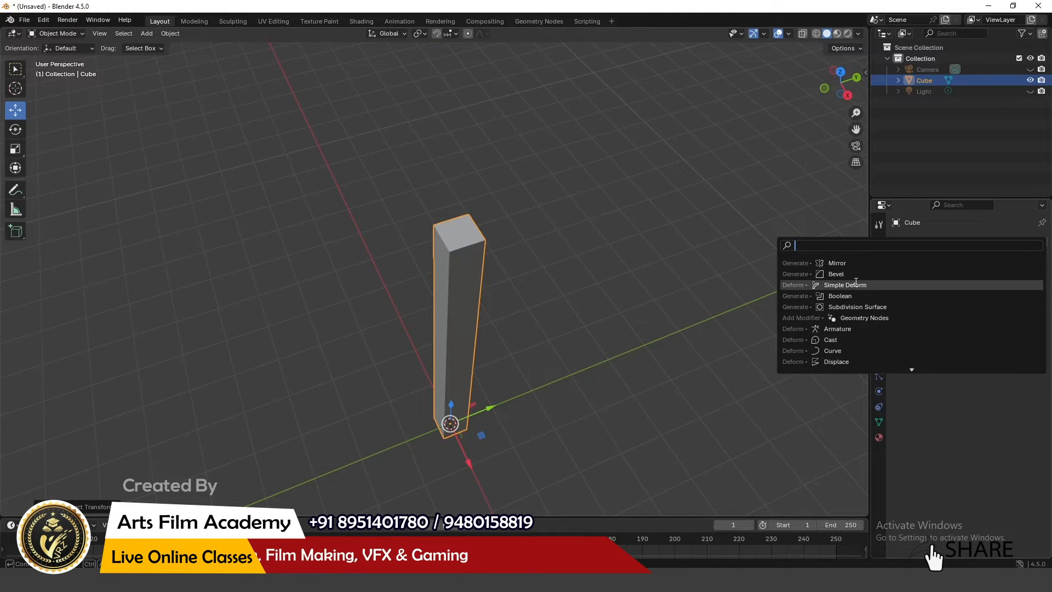
click(856, 282)
middle_drag(613, 321, 580, 273)
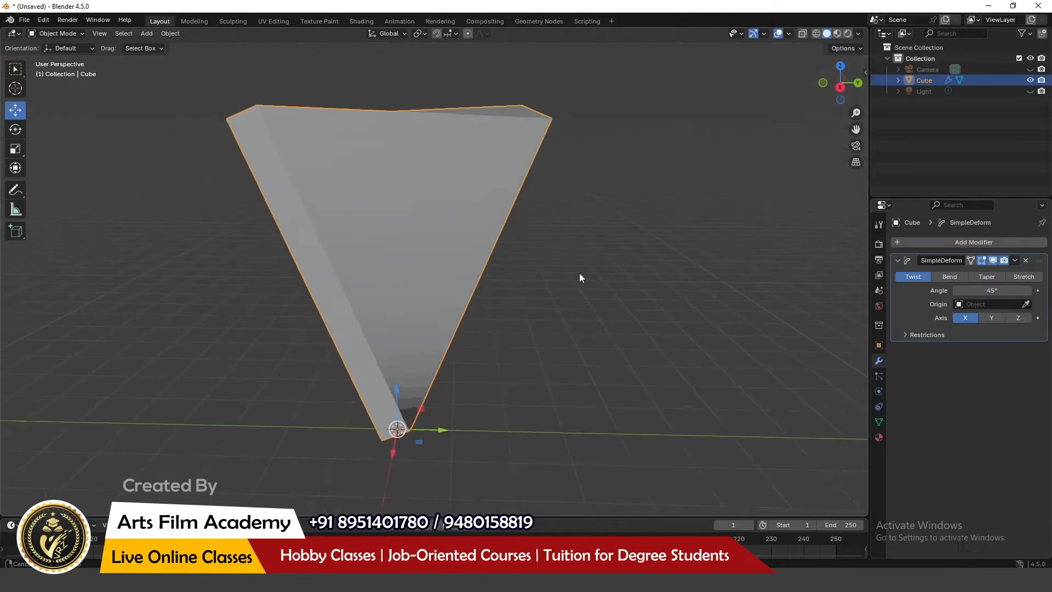
click(950, 277)
- Set the Bend modifier's angle to -29.5° on the X axis
drag(992, 291, 803, 291)
key(Escape)
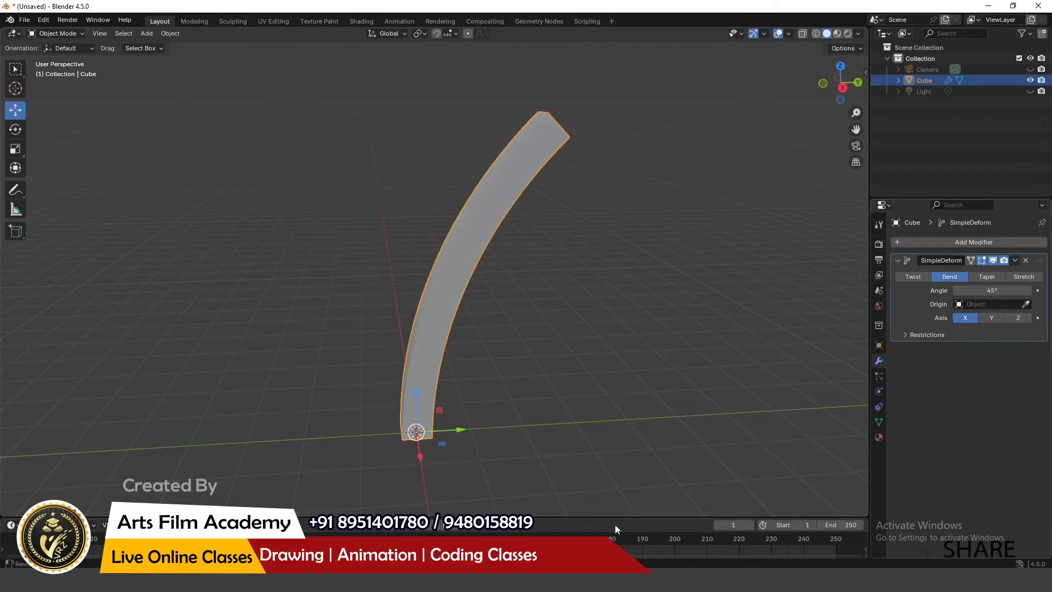
middle_drag(501, 350, 513, 370)
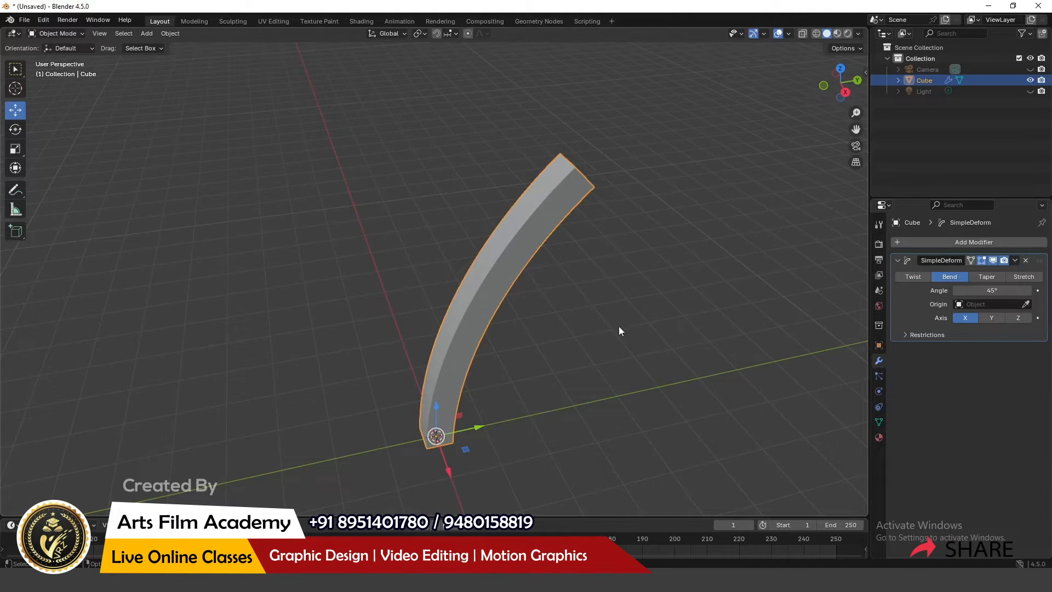
middle_drag(620, 327, 607, 320)
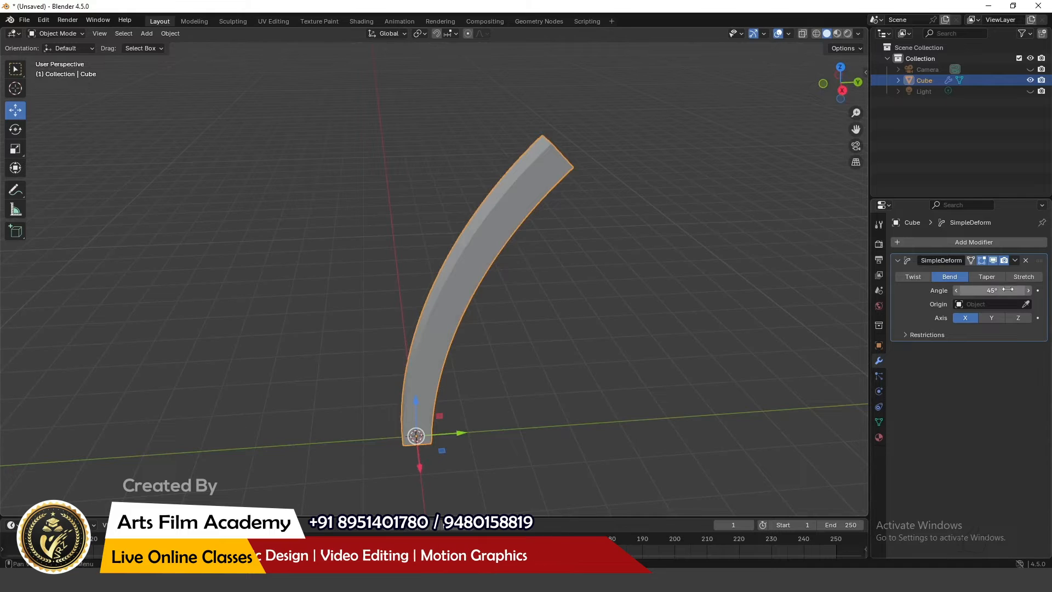
drag(992, 290, 882, 291)
middle_drag(699, 320, 612, 309)
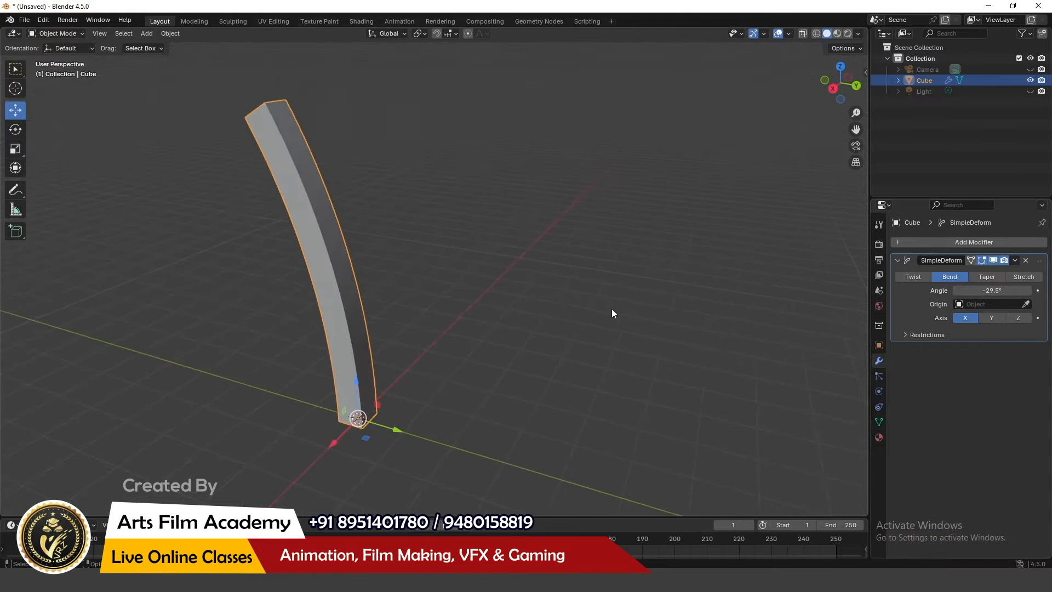
middle_drag(293, 325, 313, 333)
middle_drag(353, 204, 415, 376)
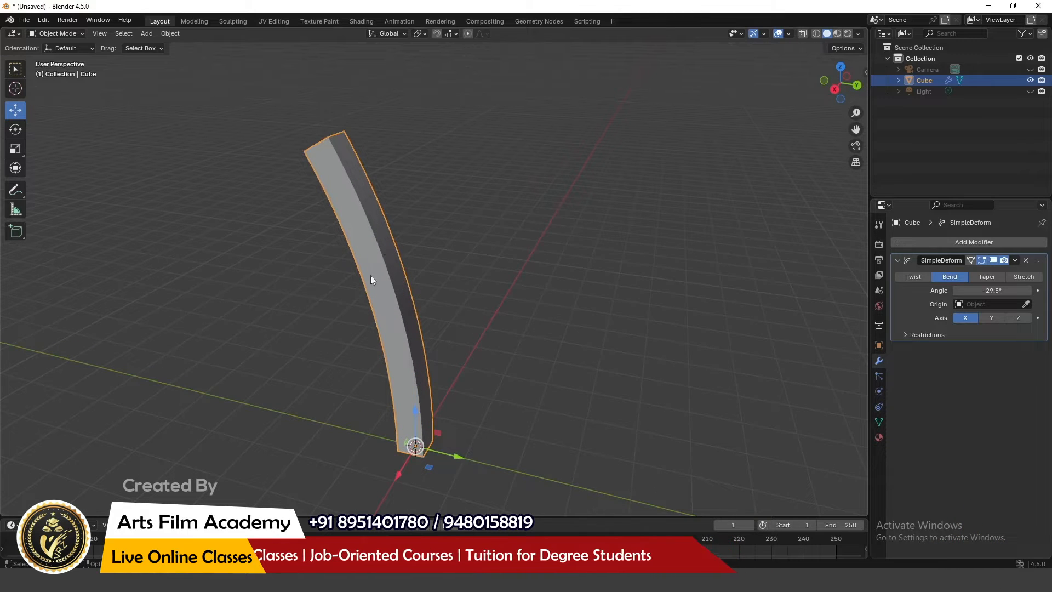
- Add a second Simple Deform modifier set to Taper, with the Bend modifier's viewport display turned off
click(964, 241)
click(927, 241)
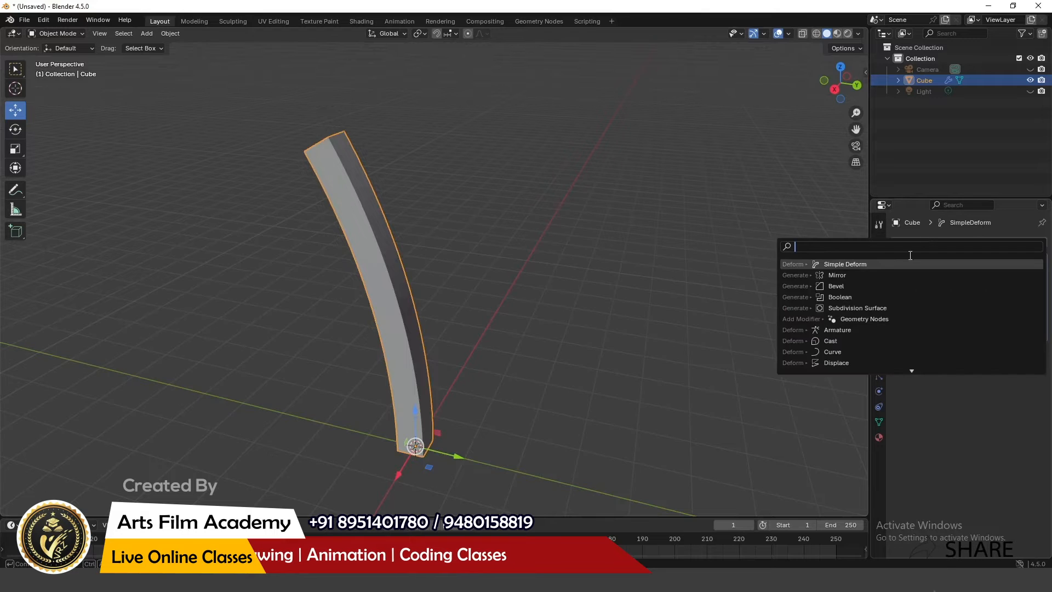
click(864, 265)
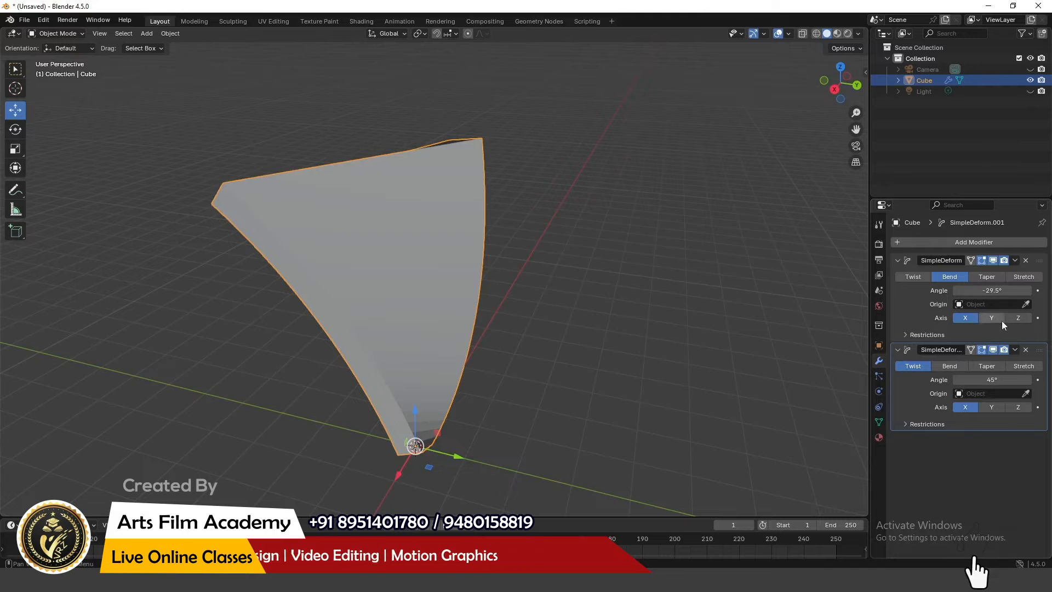
click(994, 261)
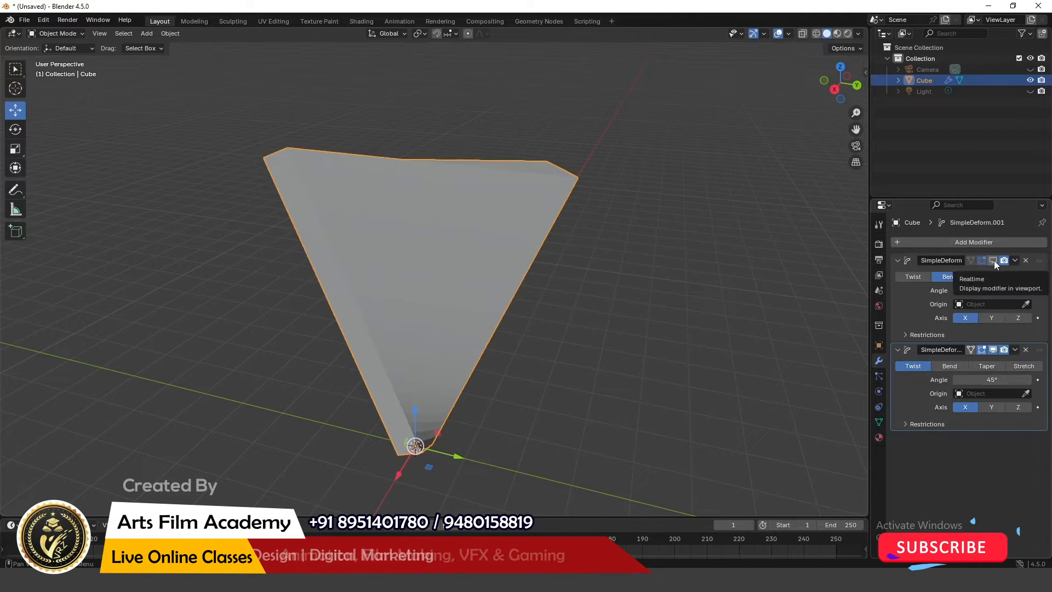
click(986, 368)
scroll(412, 390, down, 2)
middle_drag(420, 279, 434, 317)
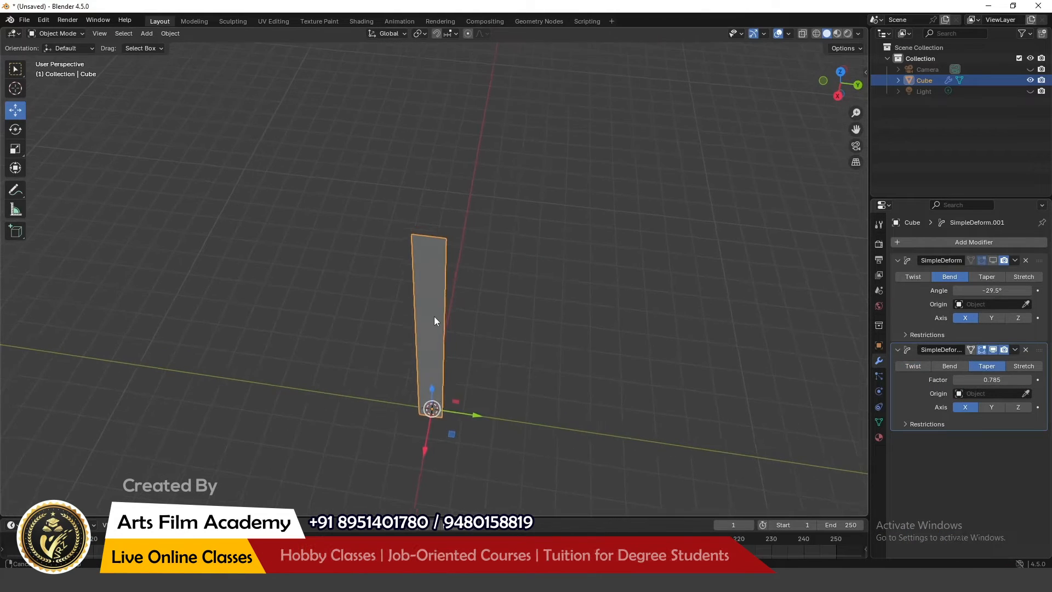
- Set the Taper modifier's axis to Z and its factor to about 1.745
click(987, 407)
click(1017, 406)
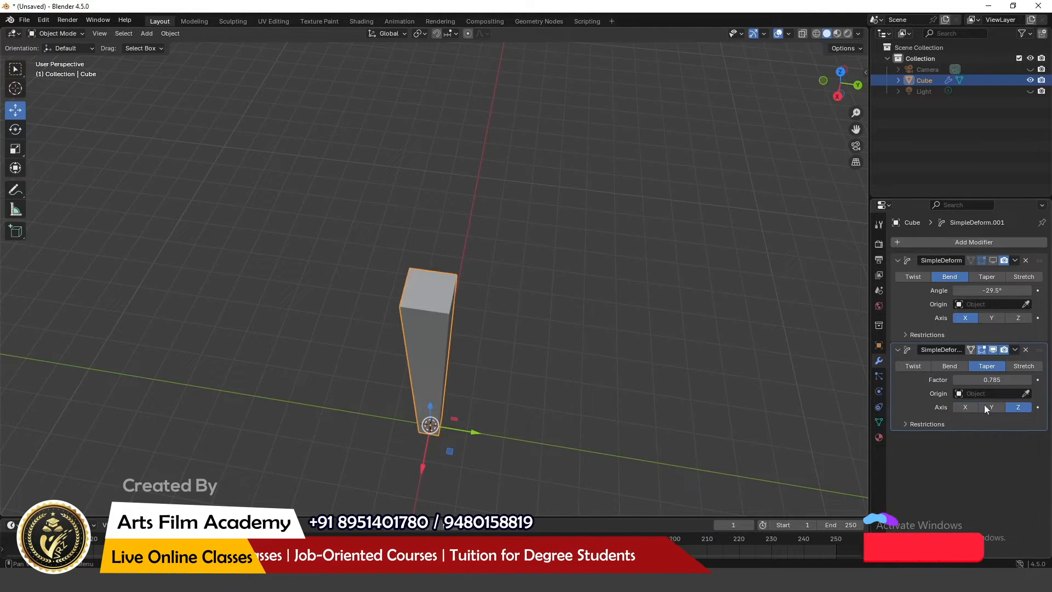
middle_drag(482, 405, 462, 376)
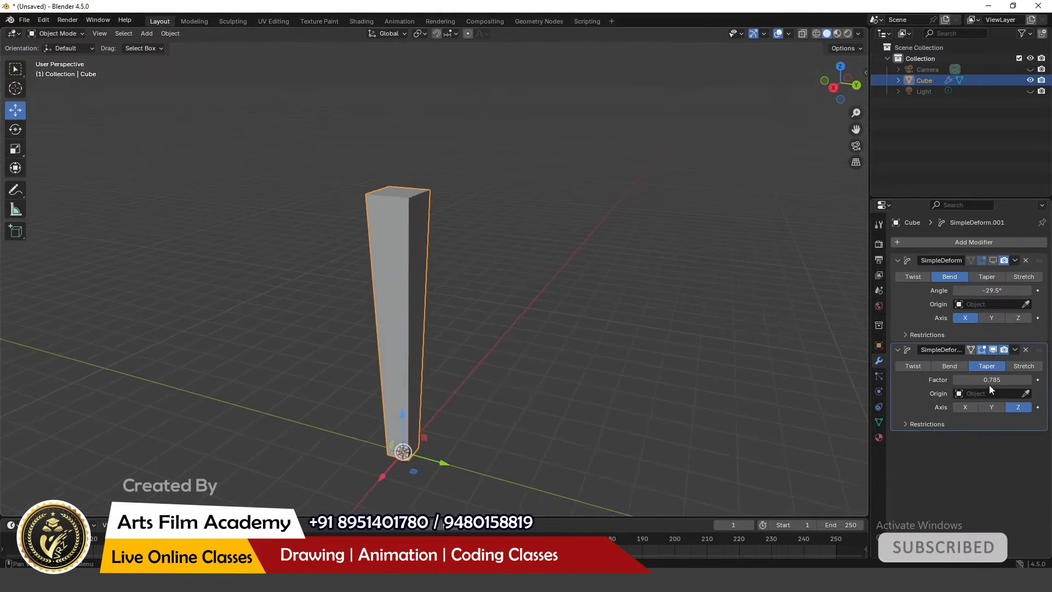
drag(991, 382, 1040, 382)
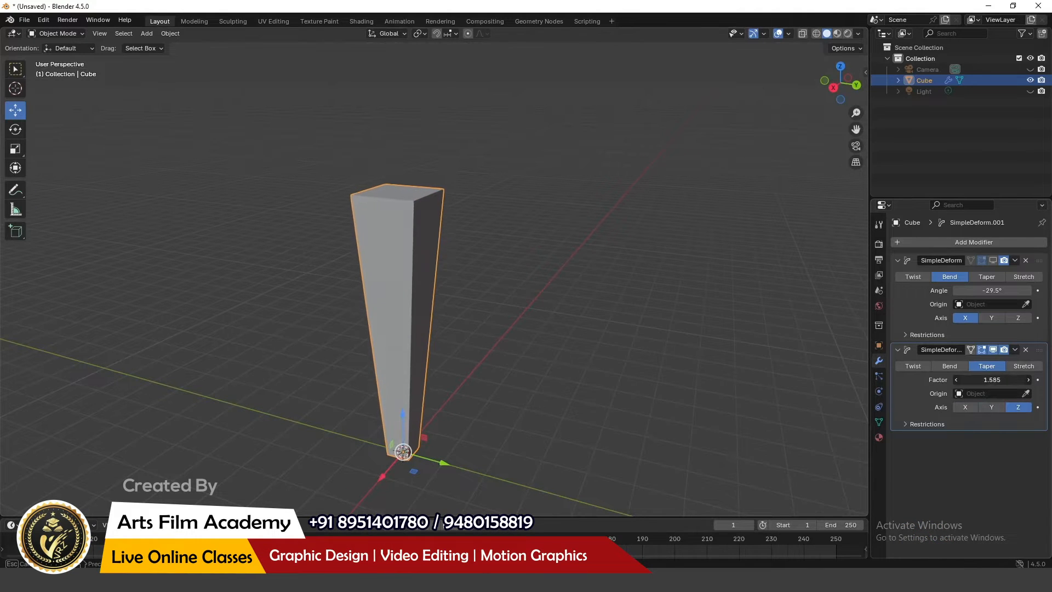
middle_drag(242, 319, 110, 291)
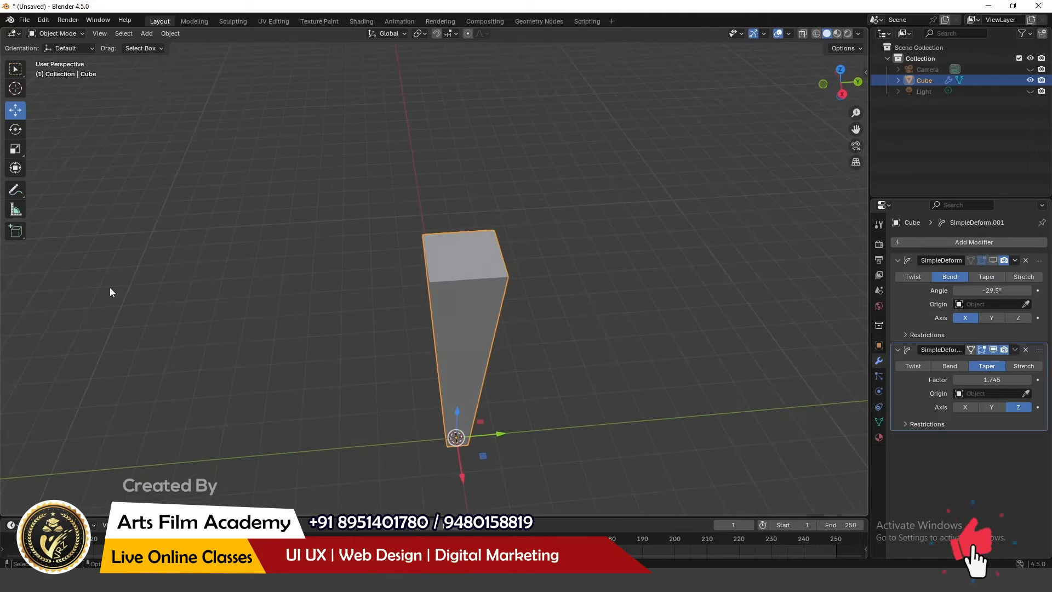
- Scale the pillar down evenly in X and Y, and set the taper factor to about 2.315
click(15, 149)
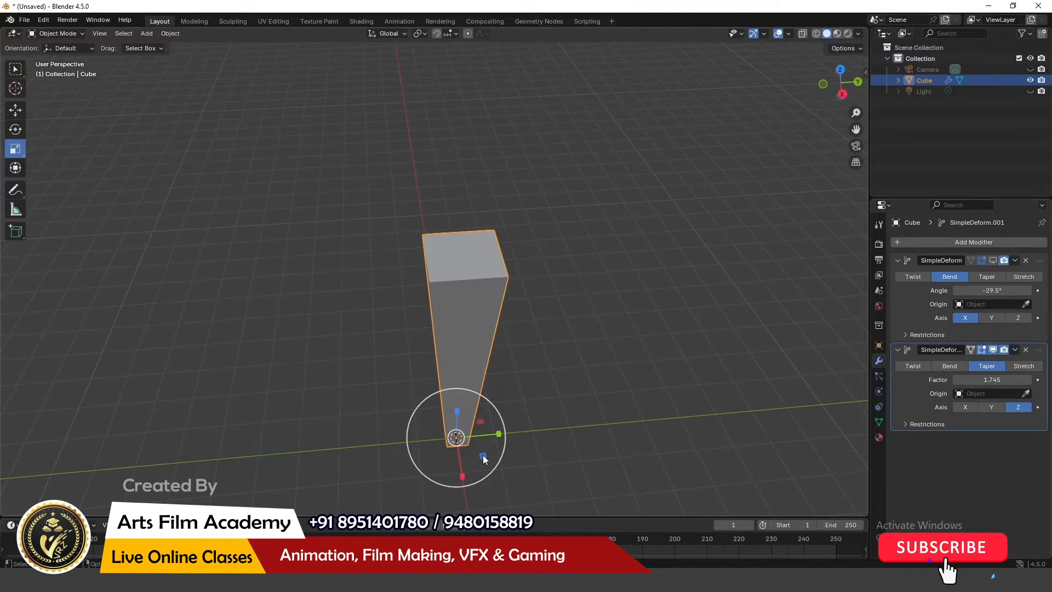
drag(484, 460, 468, 448)
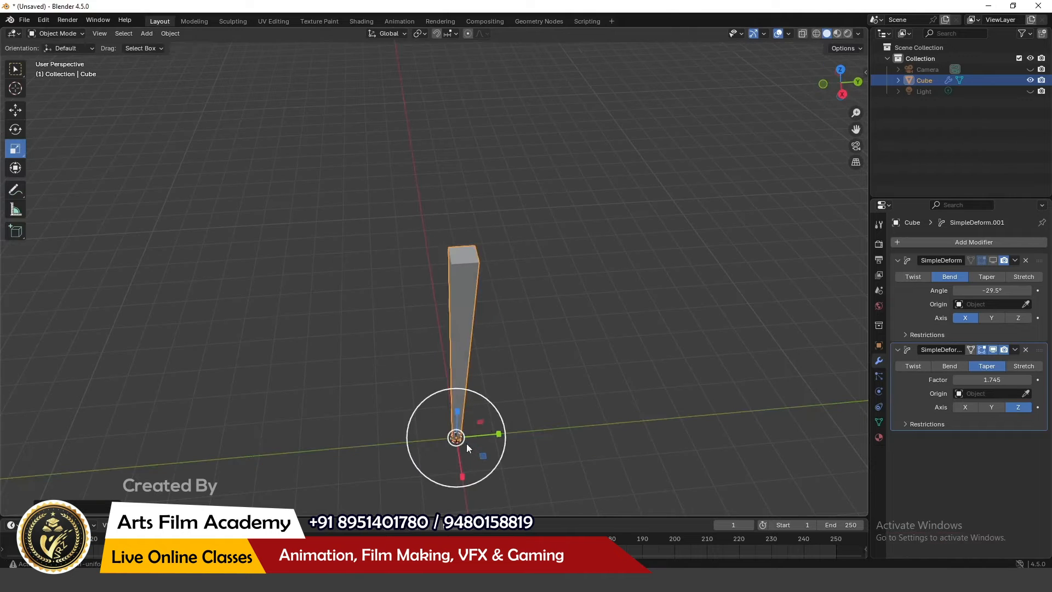
middle_drag(469, 449, 465, 352)
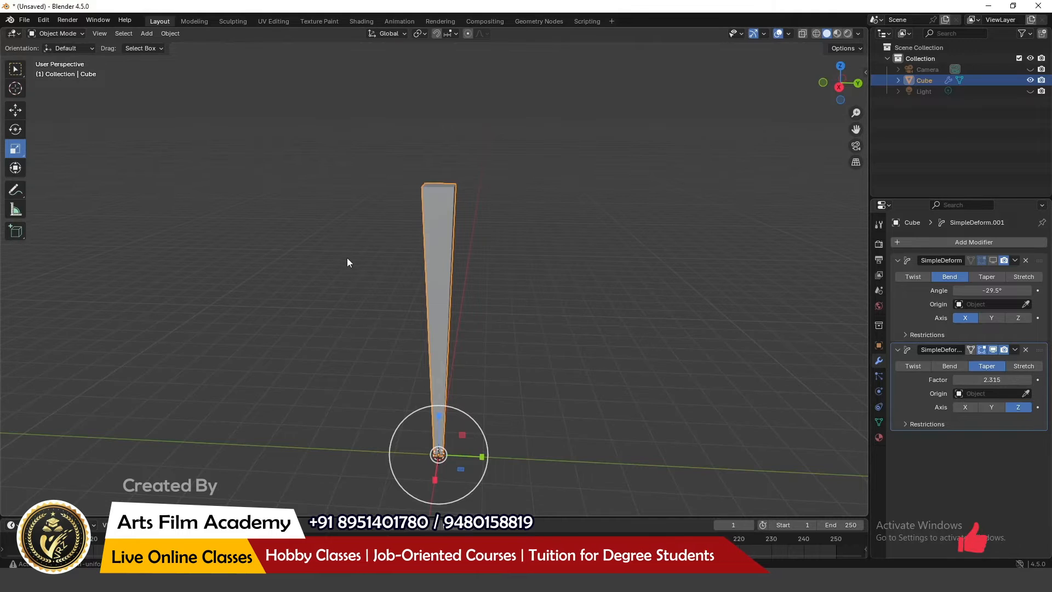
scroll(348, 258, down, 1)
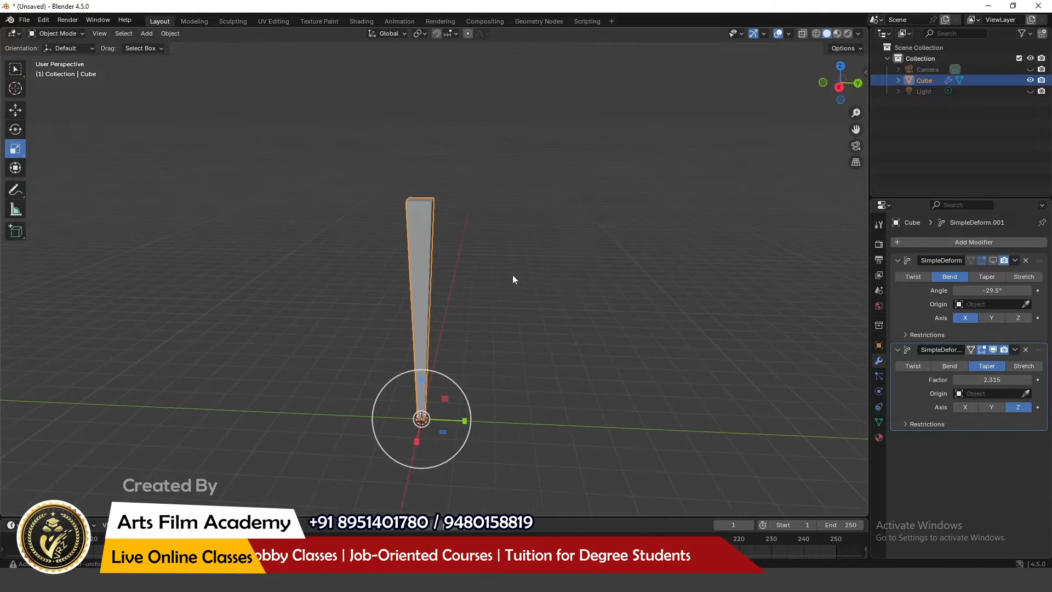
- Turn the Bend modifier's viewport display back on and make its bend angle slightly more negative
click(995, 262)
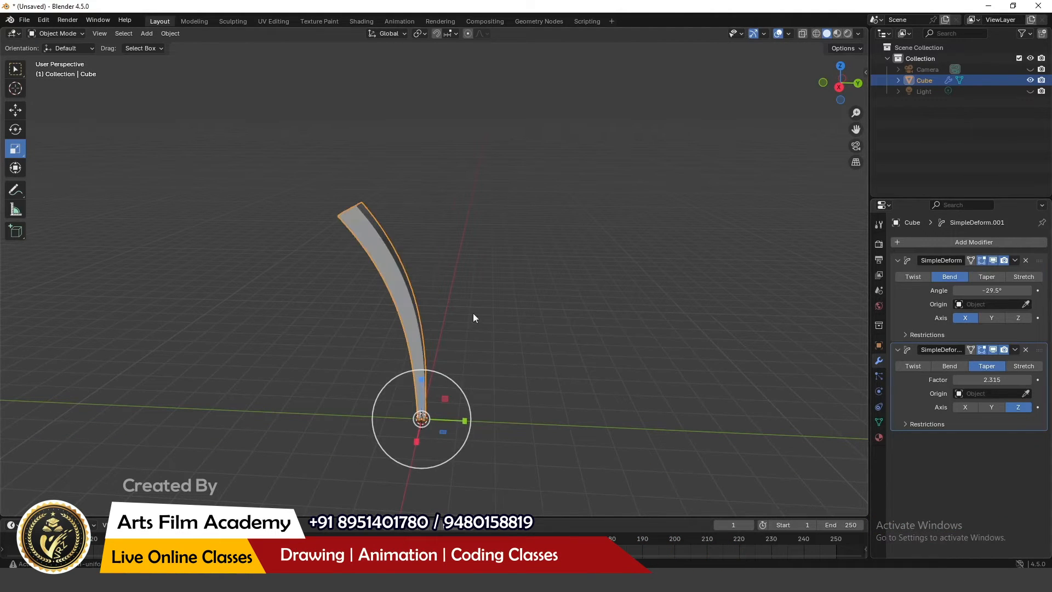
middle_drag(474, 314, 513, 319)
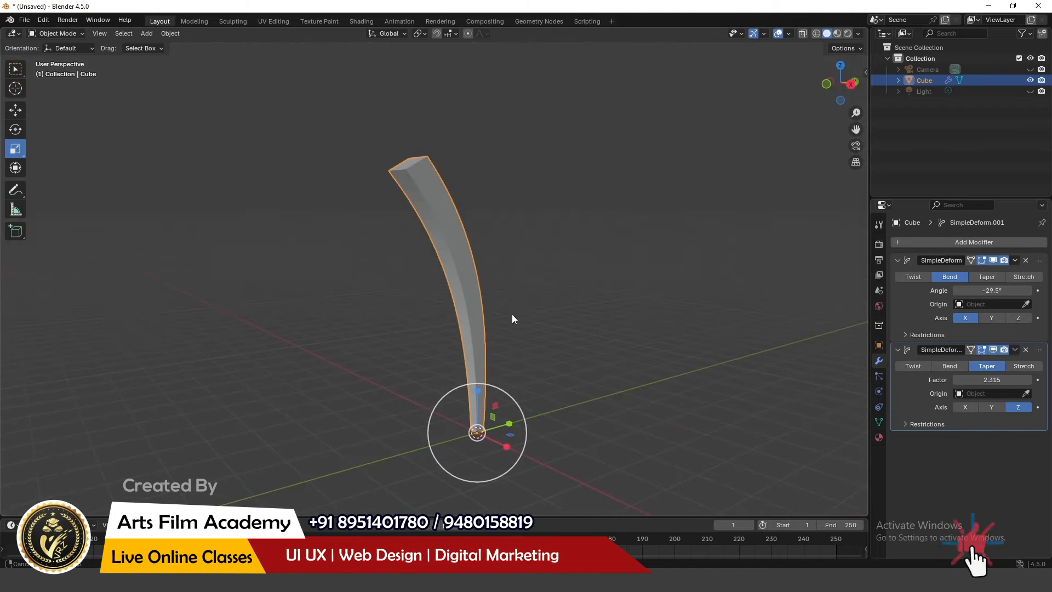
middle_drag(659, 331, 957, 315)
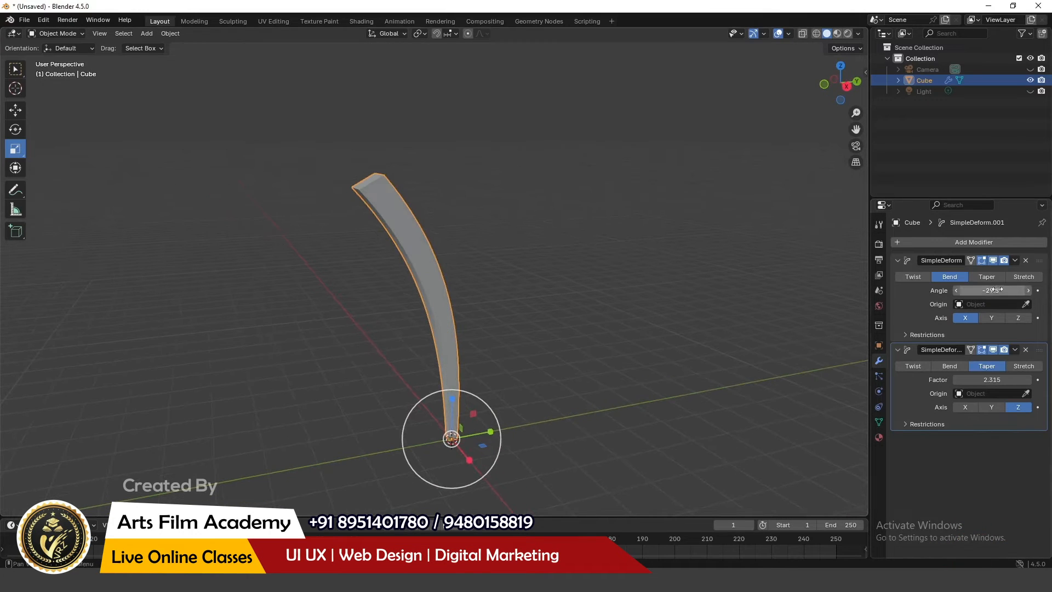
drag(996, 289, 981, 289)
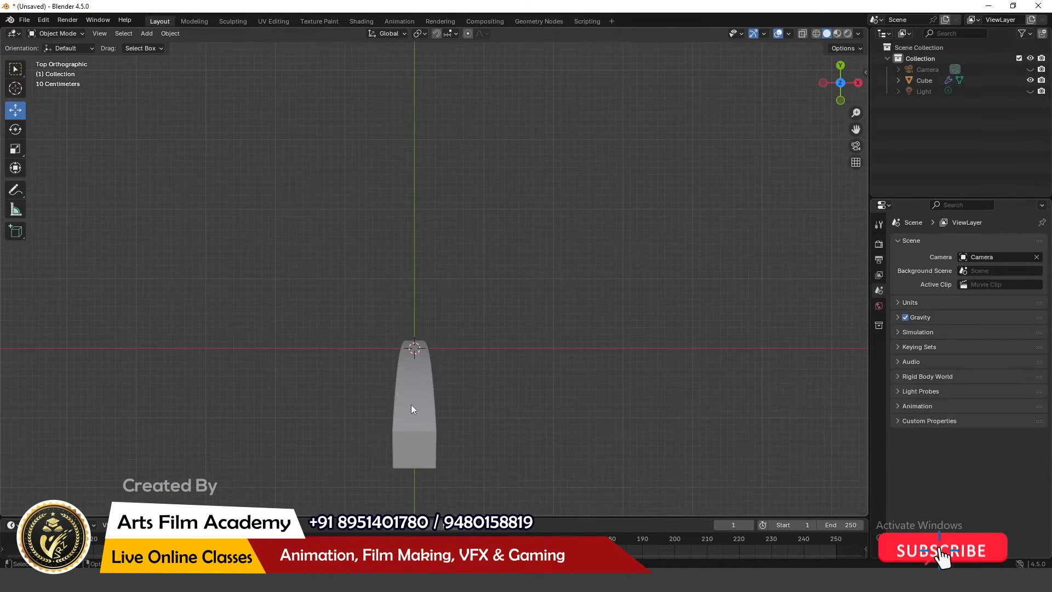
scroll(267, 269, up, 1)
scroll(326, 245, down, 2)
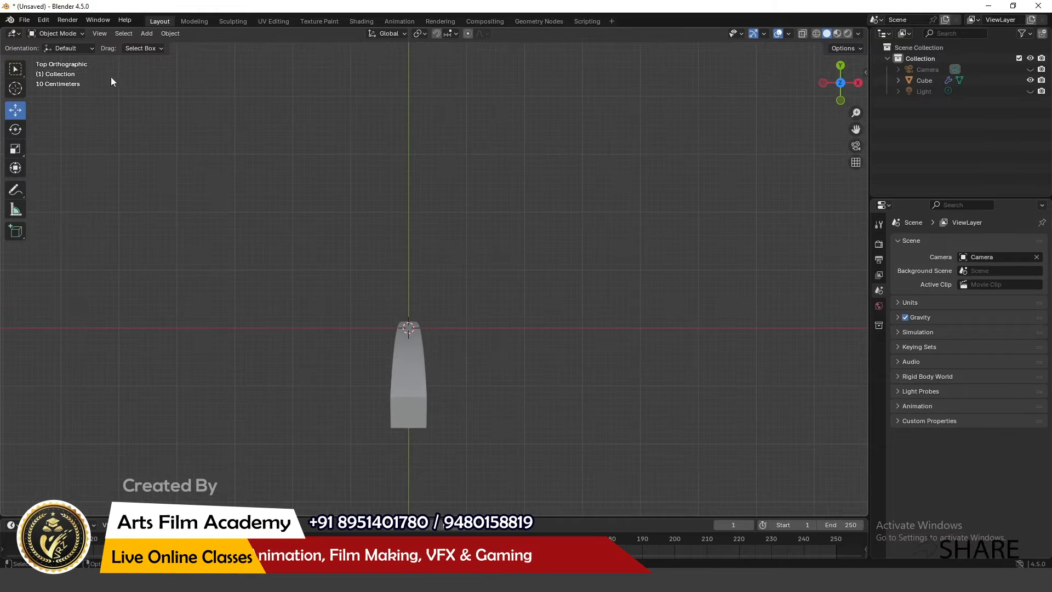
- Add a cube and flatten it into a seat slab placed in front of the curved pillar at about mid-height
click(149, 32)
mouse_move(150, 44)
click(261, 57)
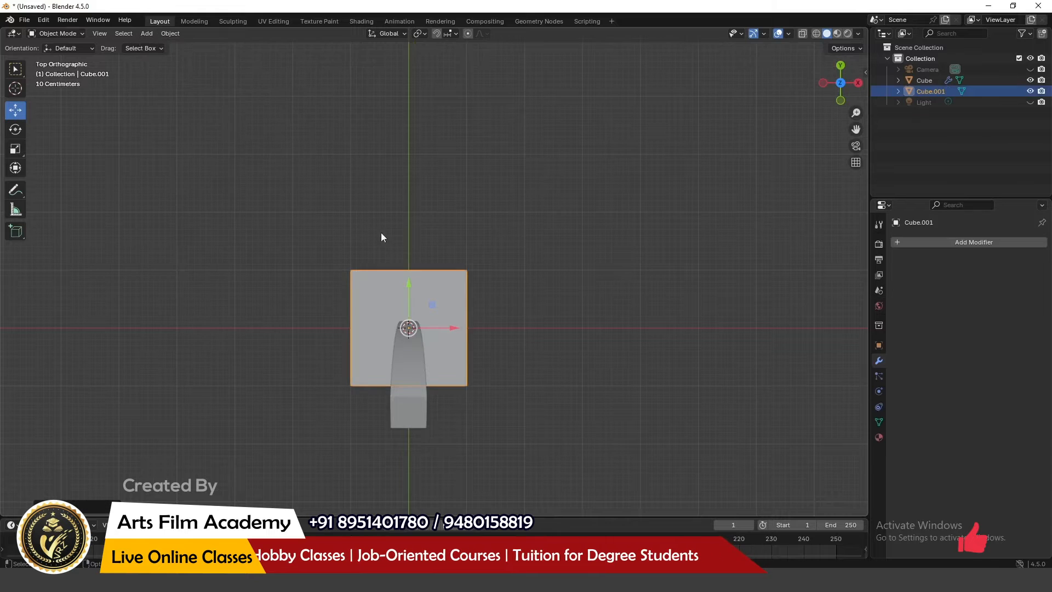
middle_drag(380, 232, 291, 169)
click(841, 87)
drag(385, 428, 416, 299)
click(14, 149)
middle_drag(447, 270, 561, 256)
click(14, 110)
click(561, 255)
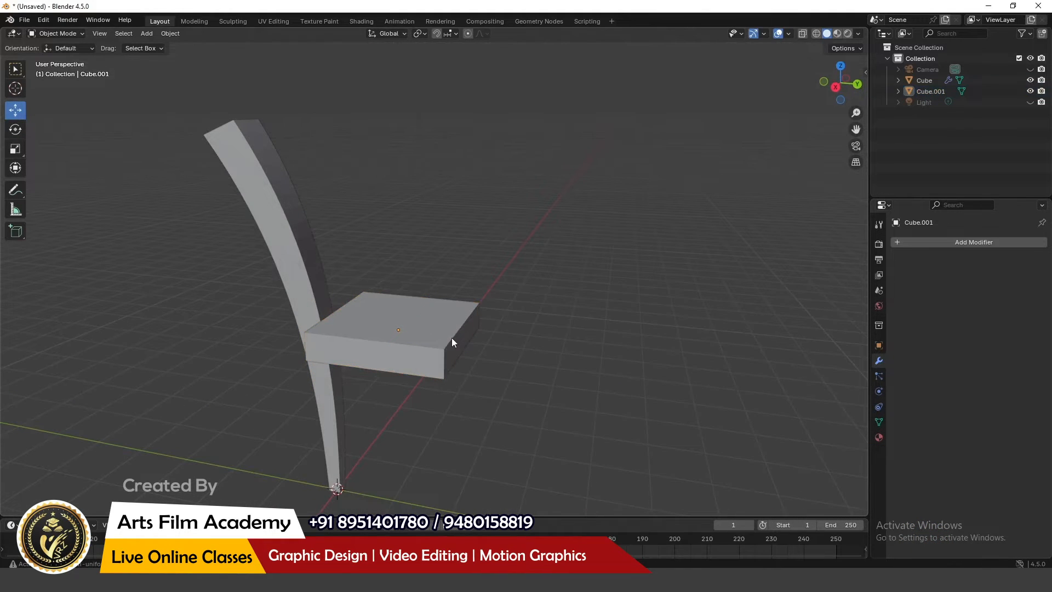
- Add a Simple Deform modifier to the seat slab and set it to Taper
click(451, 337)
click(971, 242)
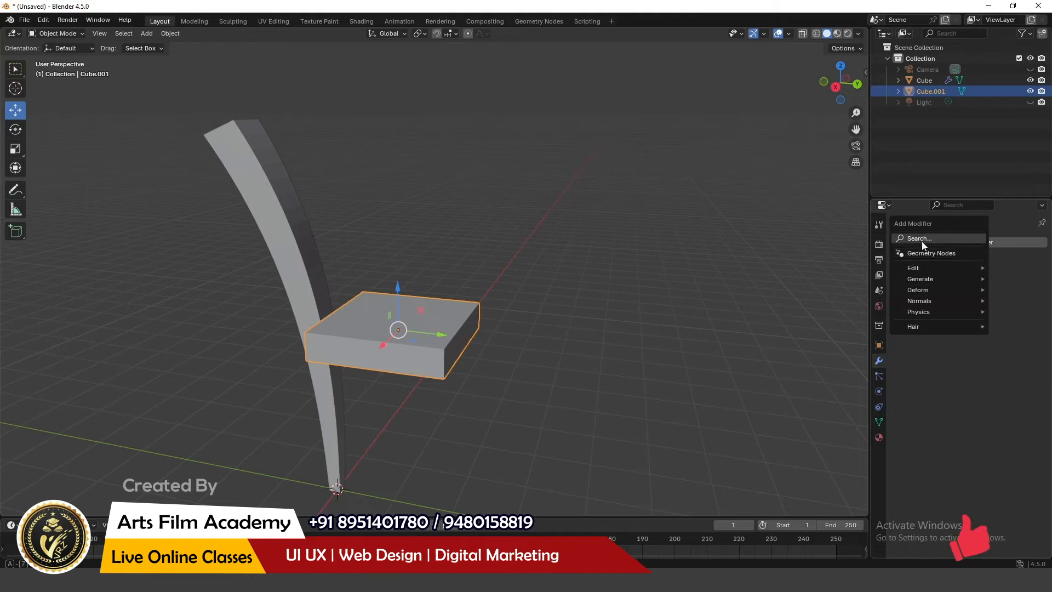
click(922, 242)
click(857, 265)
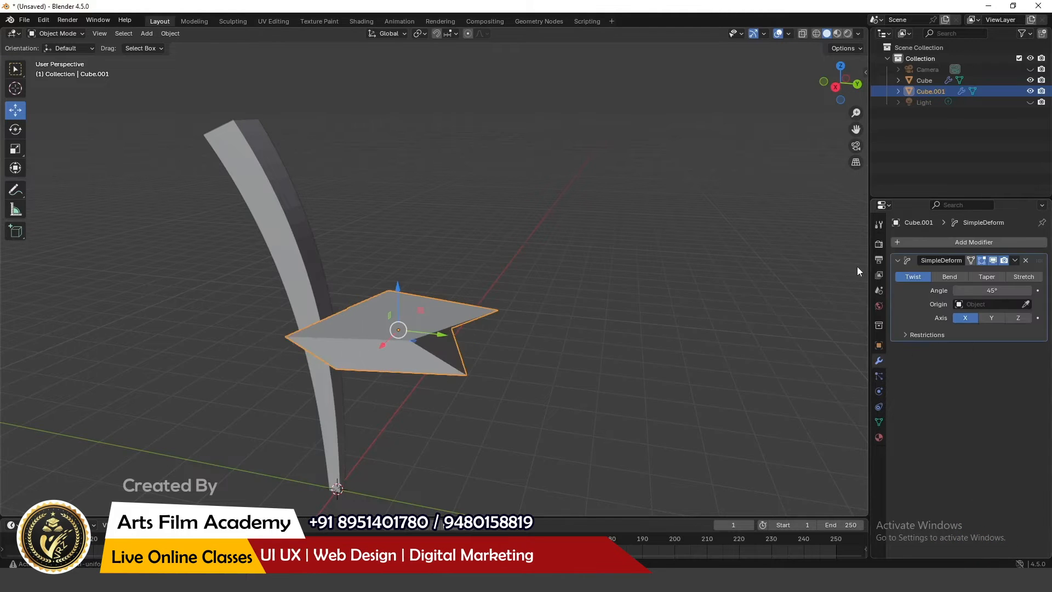
middle_drag(630, 350, 561, 377)
click(987, 277)
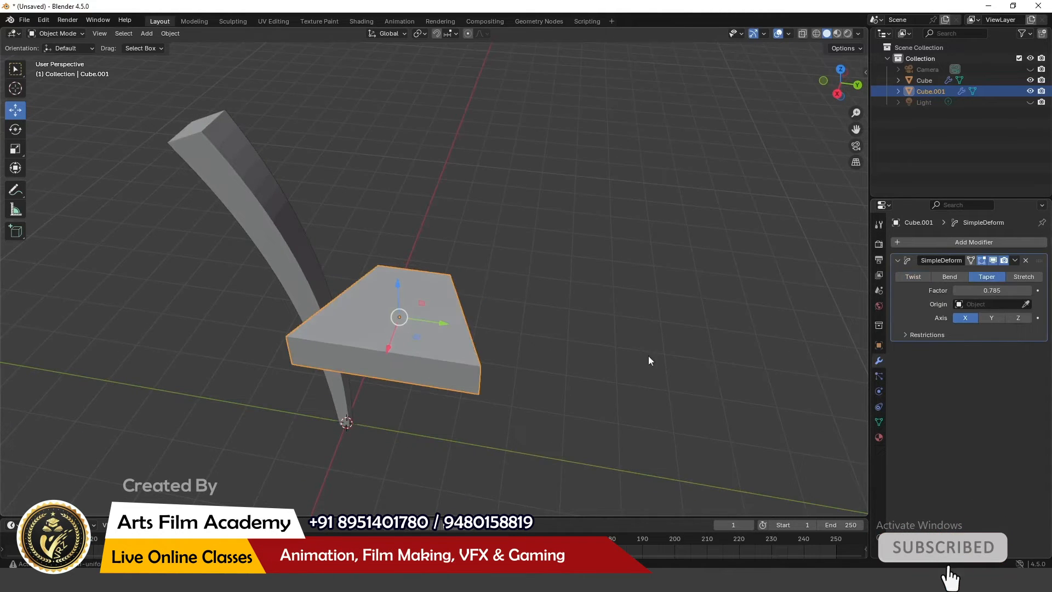
- Set the seat's taper axis to Y and its factor to about 0.255
middle_drag(649, 356, 538, 367)
middle_drag(630, 321, 581, 340)
click(996, 318)
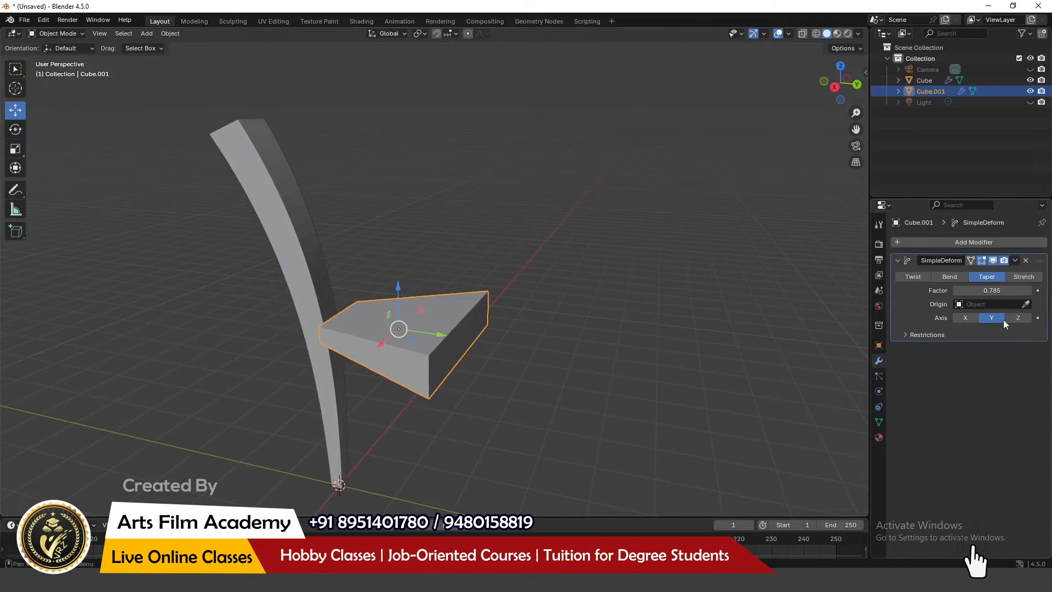
middle_drag(495, 370, 524, 353)
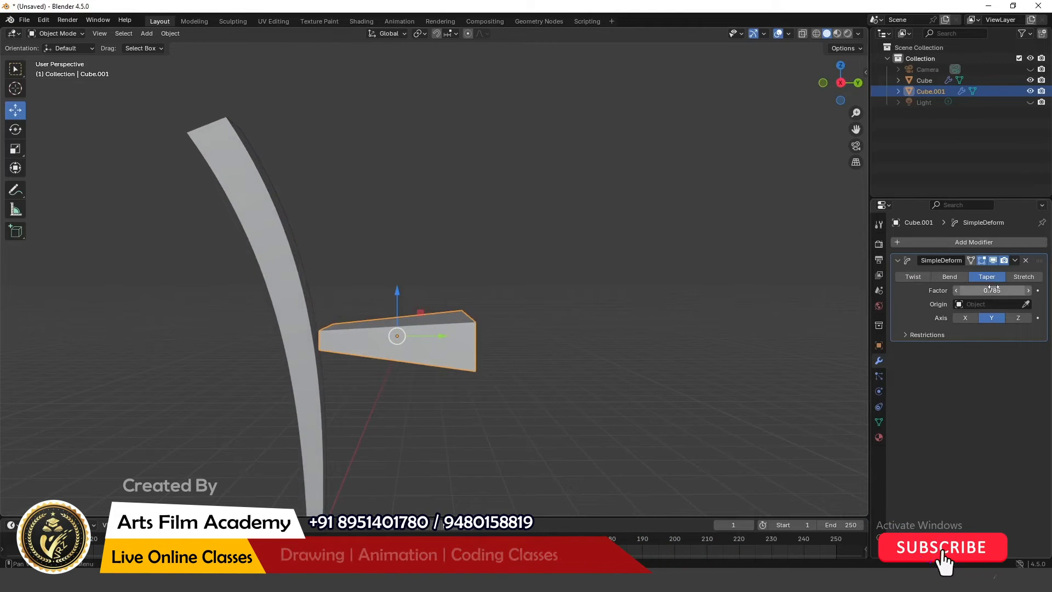
drag(992, 290, 954, 291)
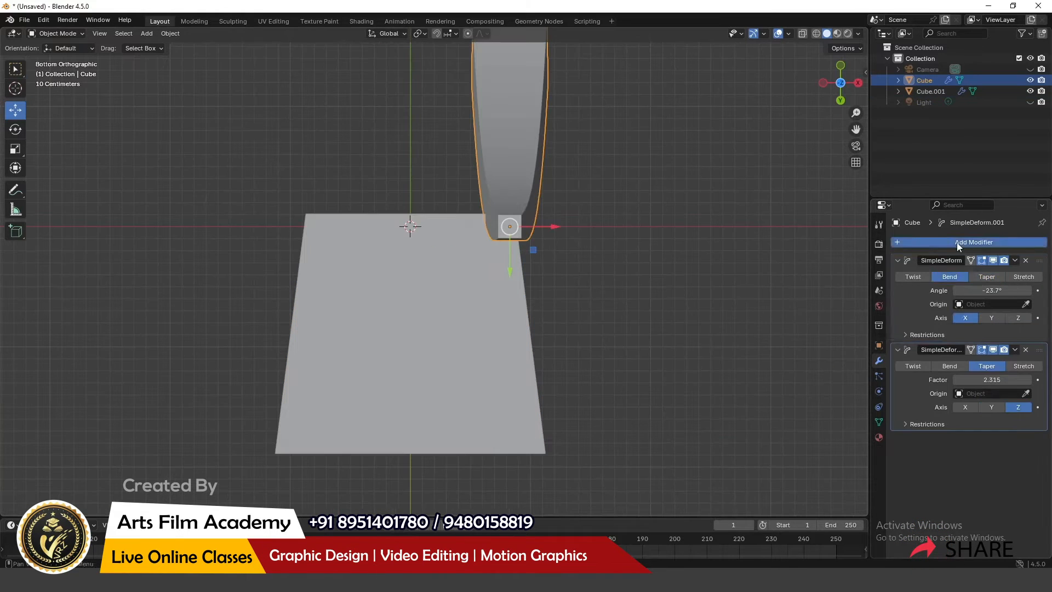
- Add a Mirror modifier to the curved pillar and collapse its two Simple Deform modifiers
click(957, 242)
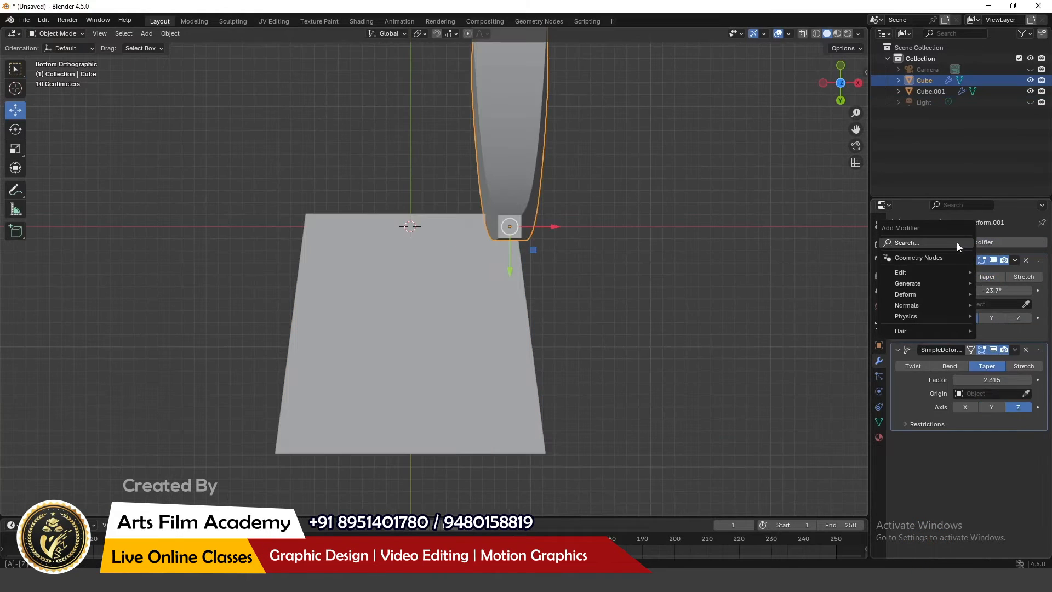
click(904, 245)
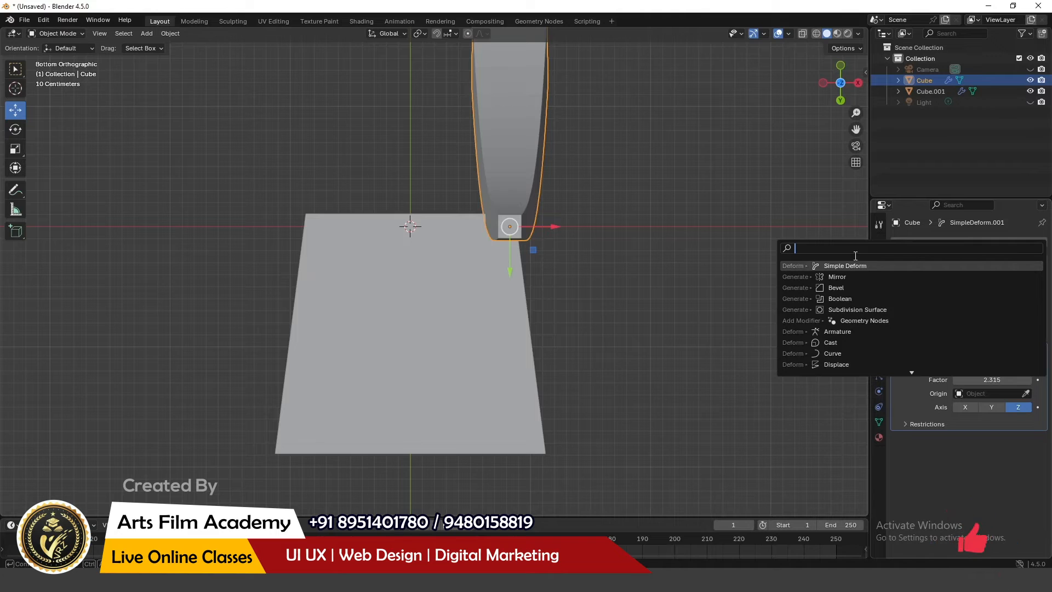
text(mirr)
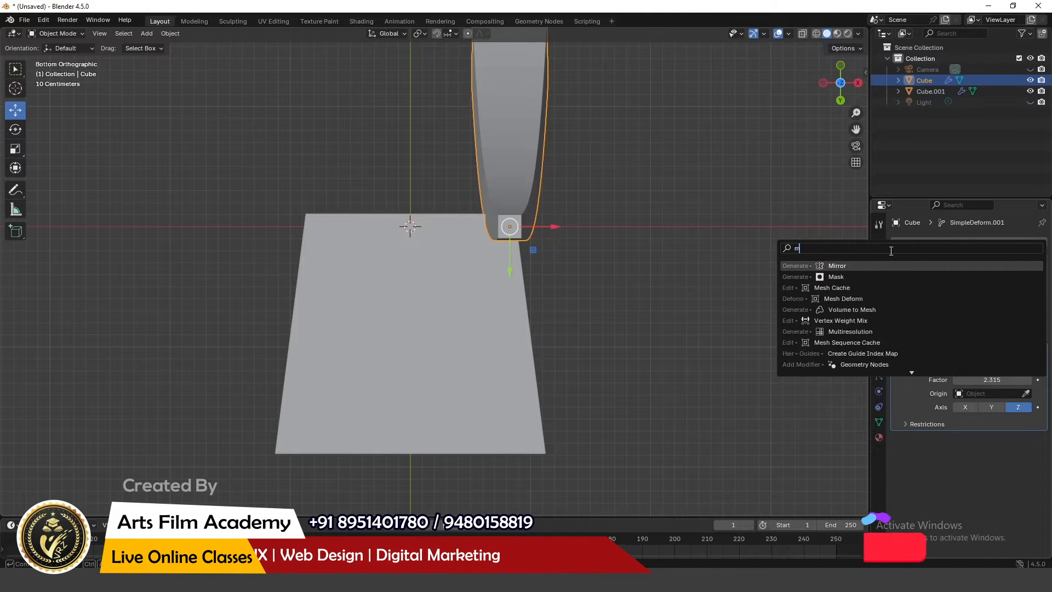
click(848, 266)
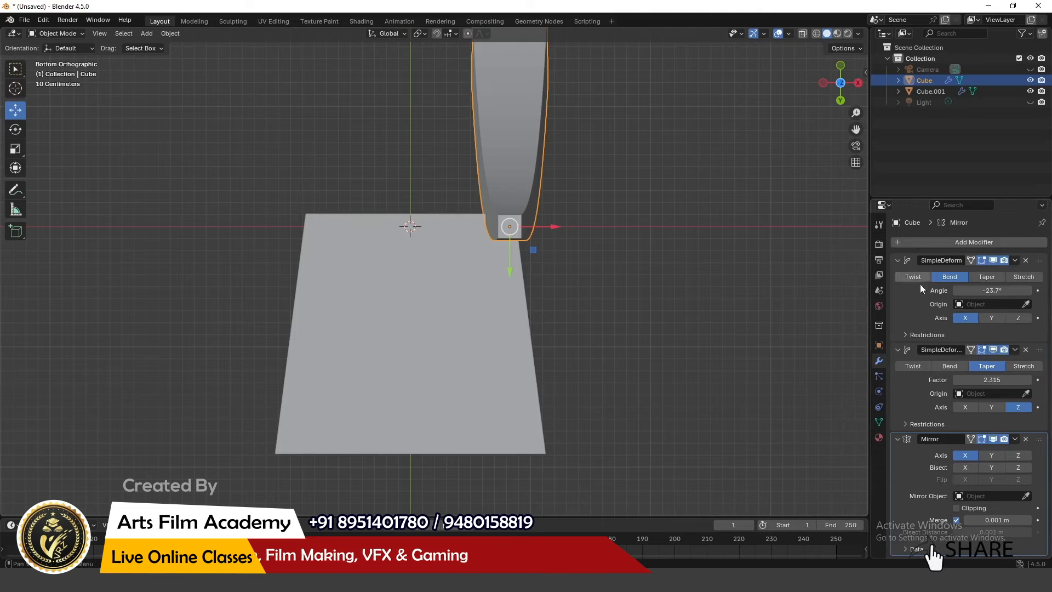
click(897, 260)
click(897, 275)
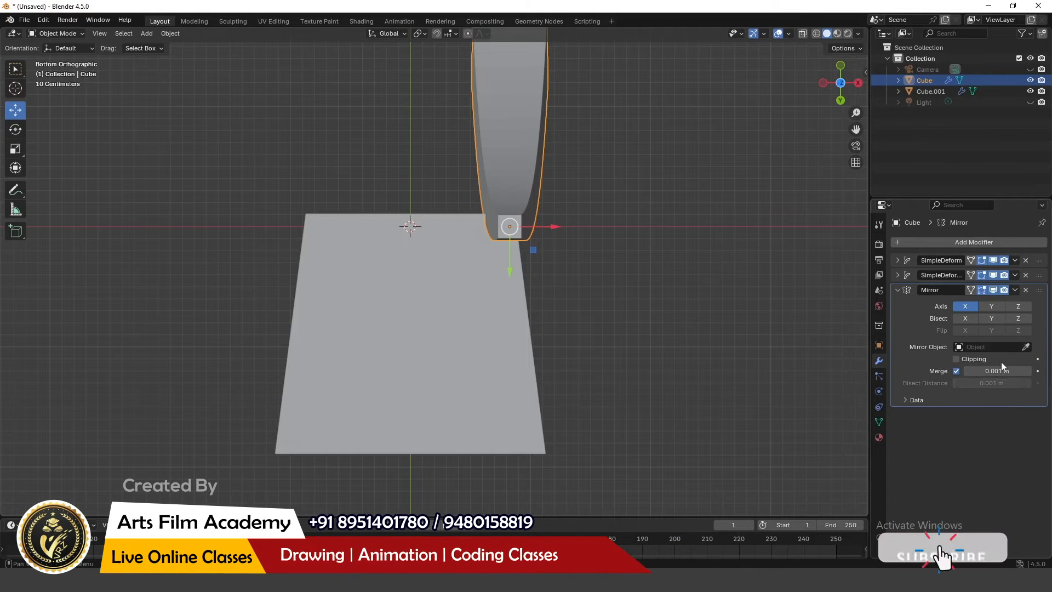
- Pick the seat slab as the mirror object so the pillar is mirrored across X to the seat's other side
click(1027, 347)
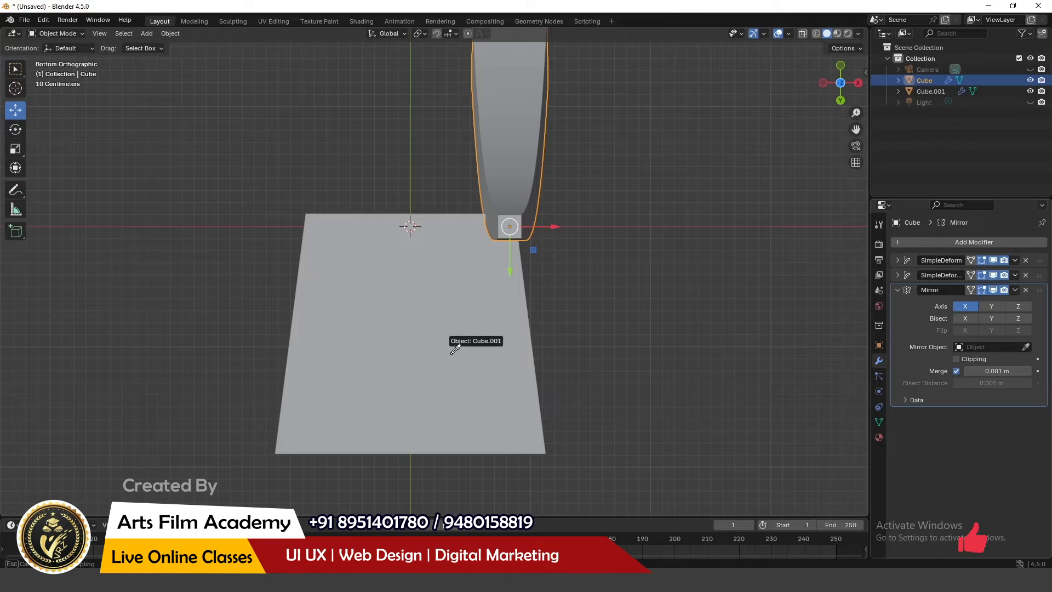
click(487, 355)
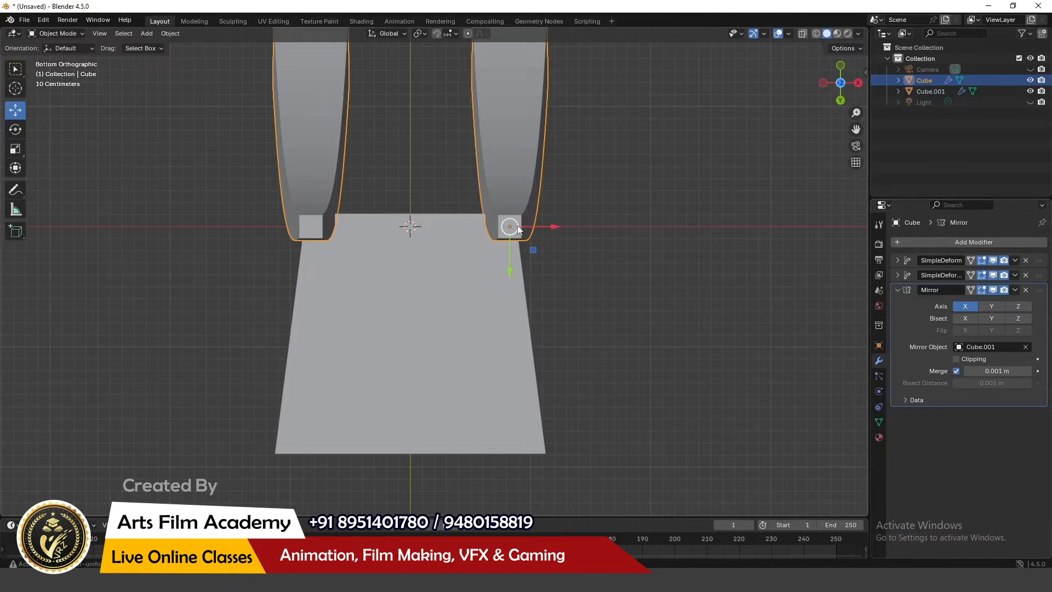
middle_drag(476, 282, 749, 452)
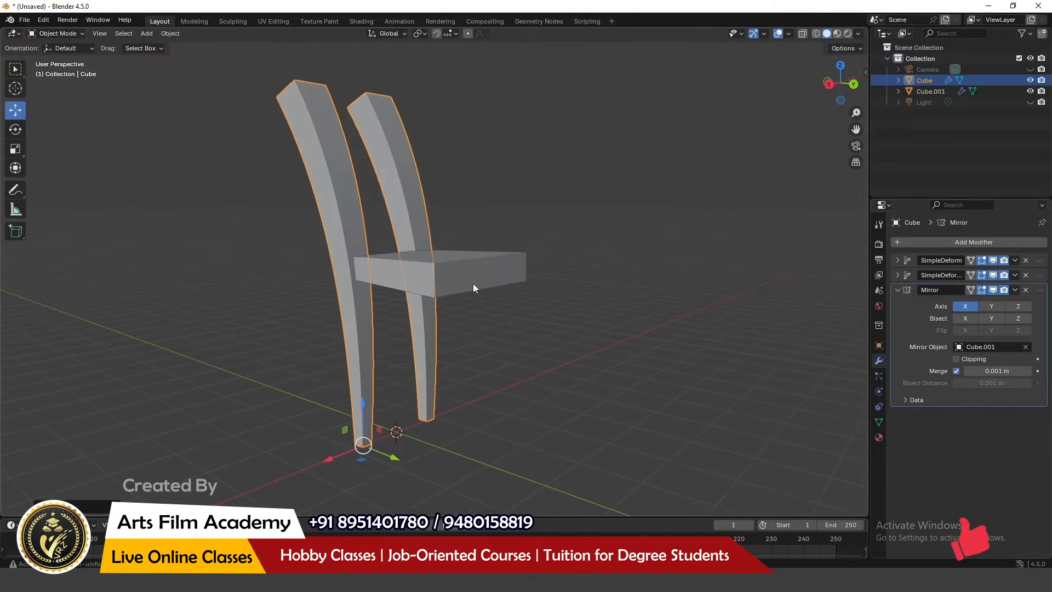
middle_drag(337, 204, 438, 351)
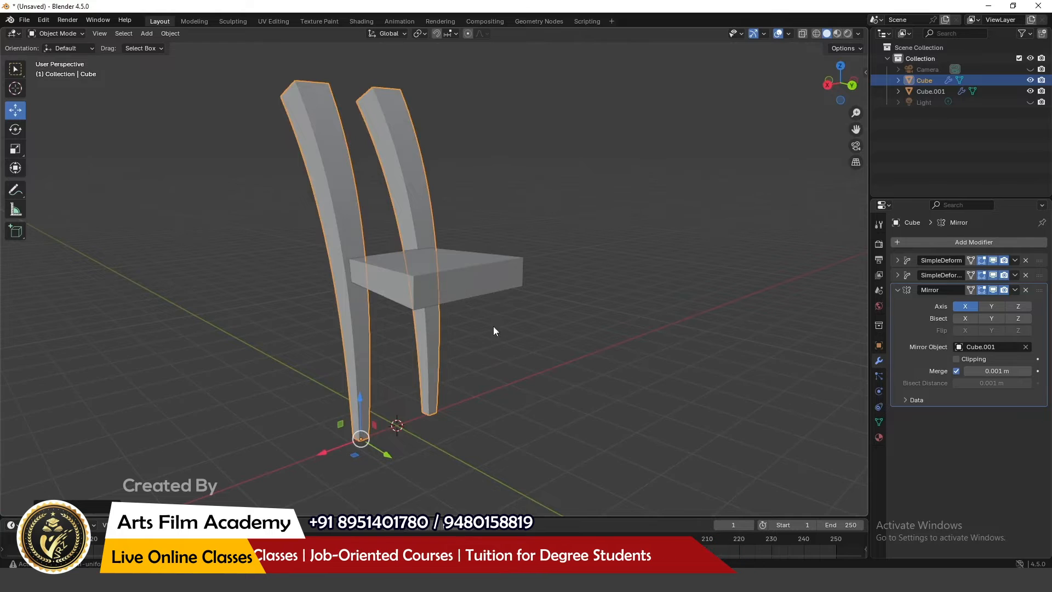
middle_drag(493, 332, 493, 215)
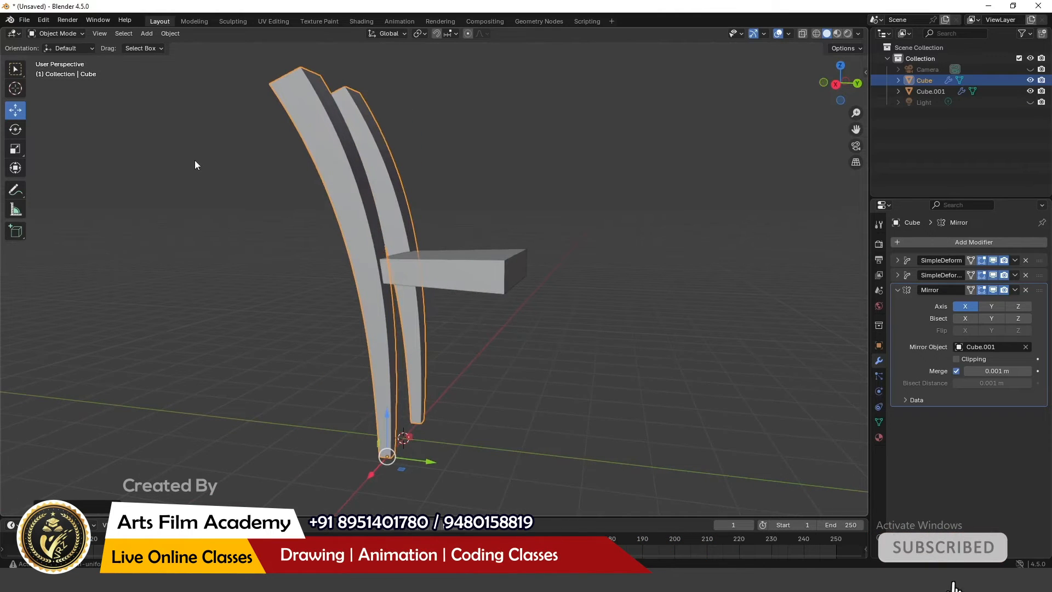
- Draw a small square-based block with the Add Cube tool from the top view, just beyond the seat's front corner
middle_drag(156, 71, 688, 90)
click(841, 70)
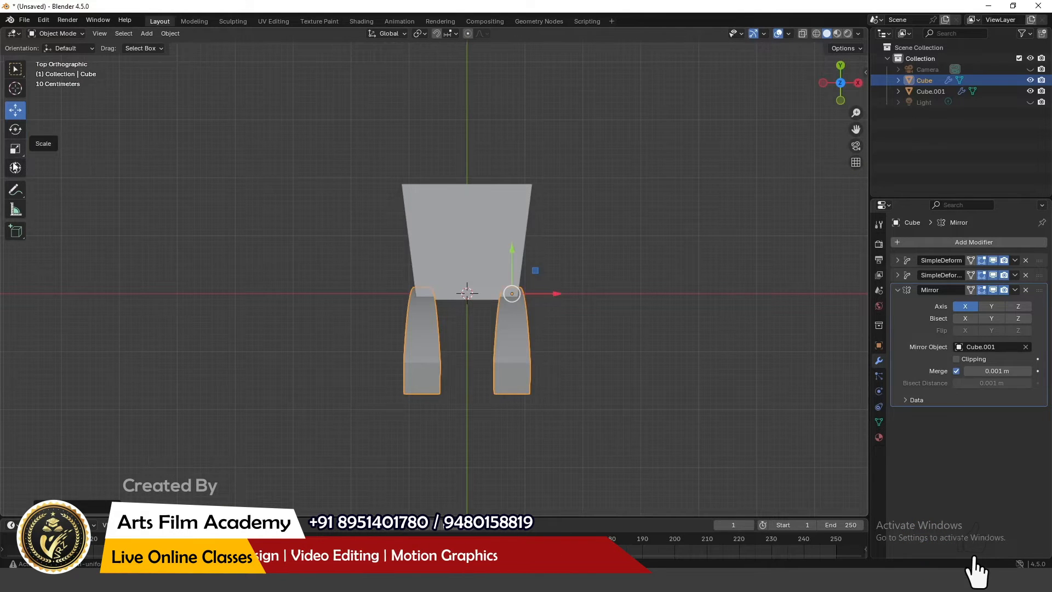
scroll(505, 134, up, 2)
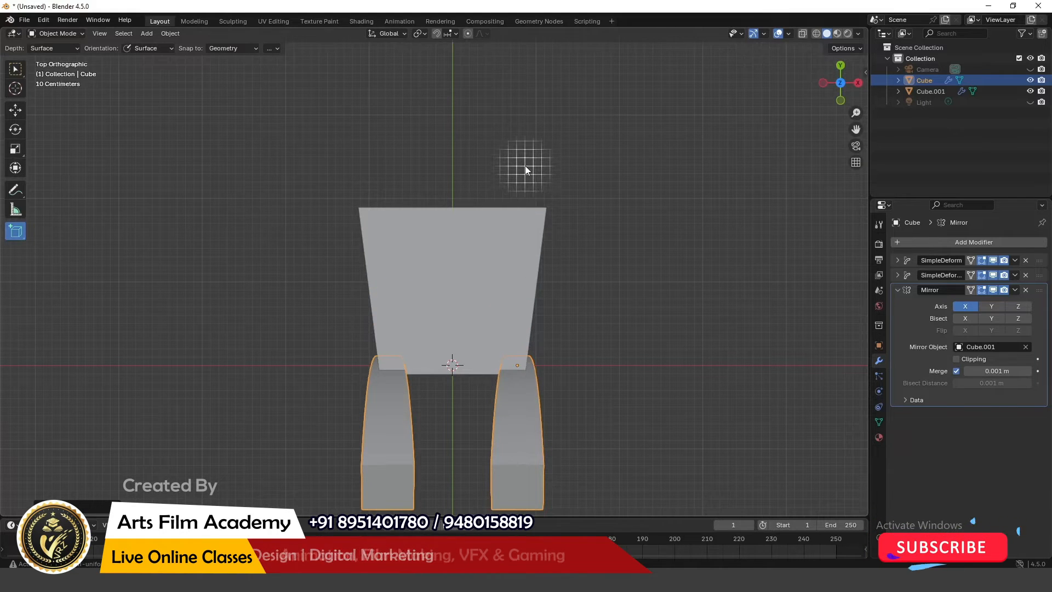
drag(550, 192, 555, 195)
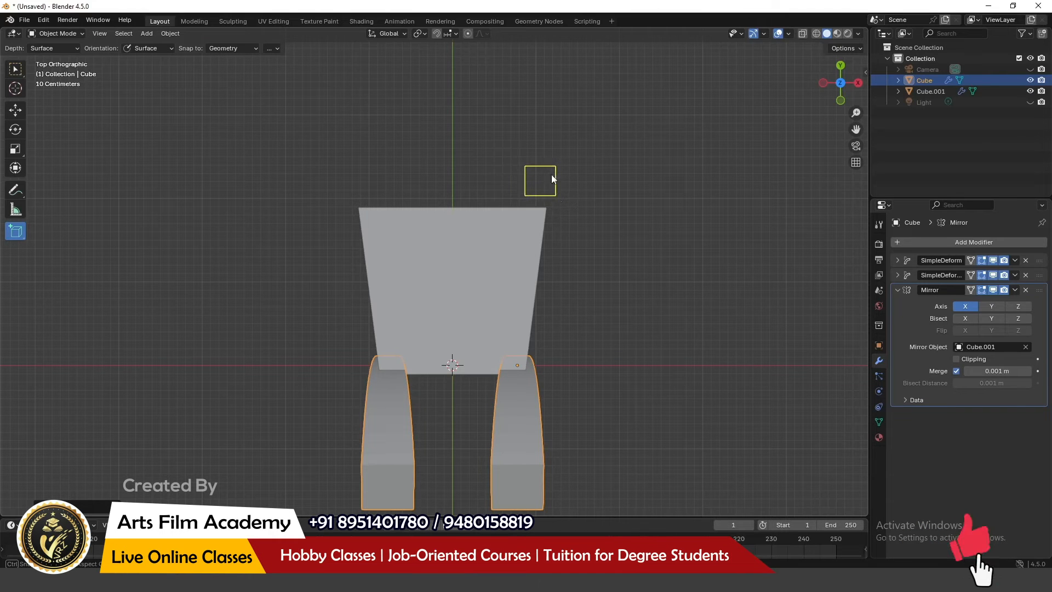
click(555, 100)
middle_drag(555, 100, 505, 153)
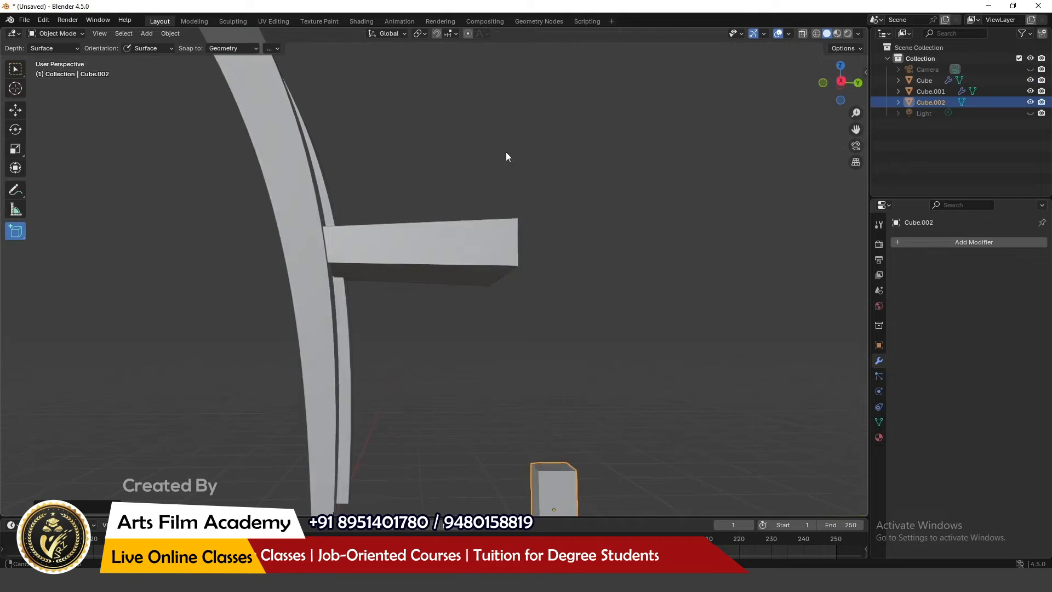
- Stretch the new block along Z into a tall leg
click(841, 83)
scroll(255, 190, down, 2)
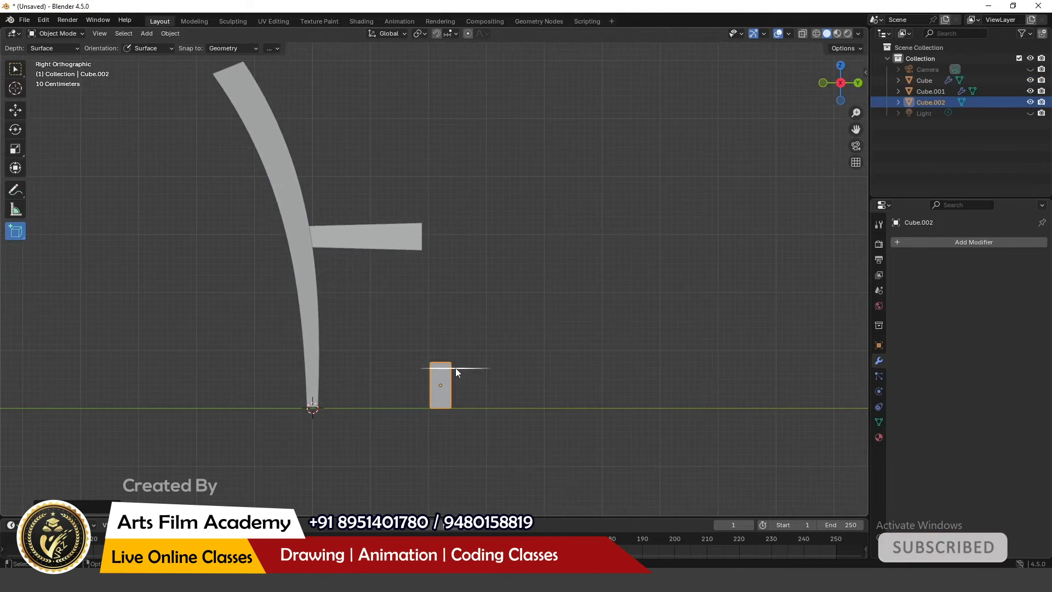
key(shift+space)
key(g)
drag(441, 342, 440, 271)
key(shift+space)
key(g)
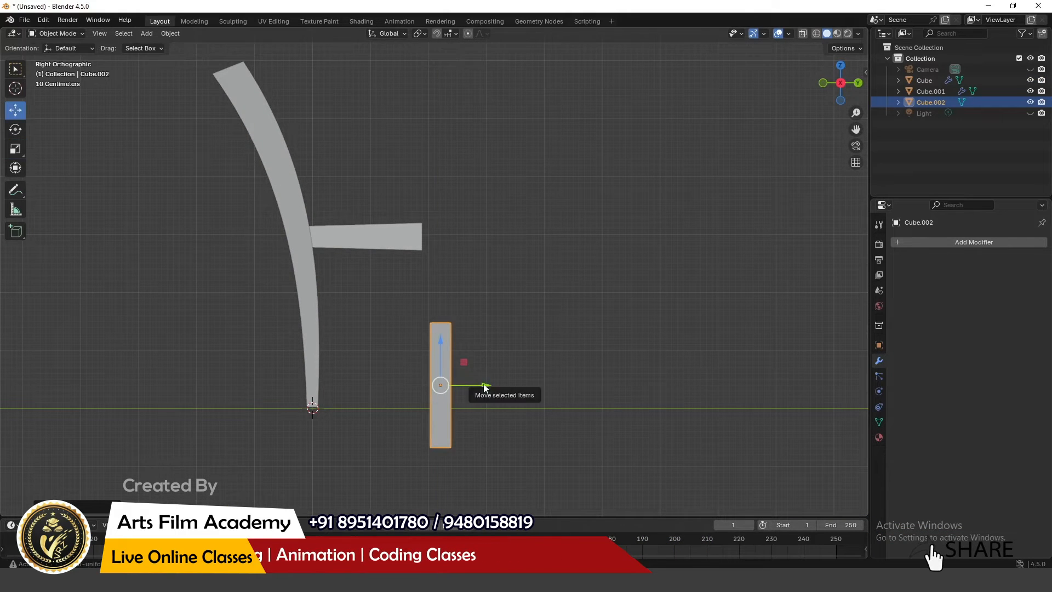
- Move the leg back and up so it stands under the front edge of the seat
drag(467, 387, 445, 386)
drag(416, 351, 432, 285)
scroll(363, 324, up, 1)
key(shift+space)
key(s)
key(shift+space)
key(g)
- Add a Simple Deform modifier to the front leg, set to Taper along the Z axis
middle_drag(490, 337, 450, 350)
click(918, 242)
click(924, 239)
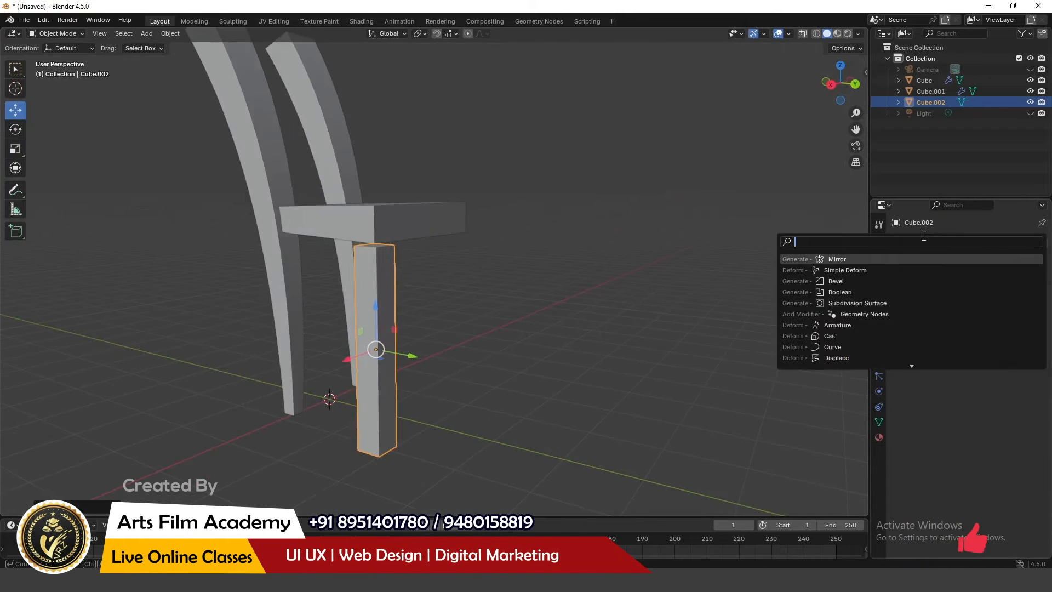
click(859, 270)
click(986, 278)
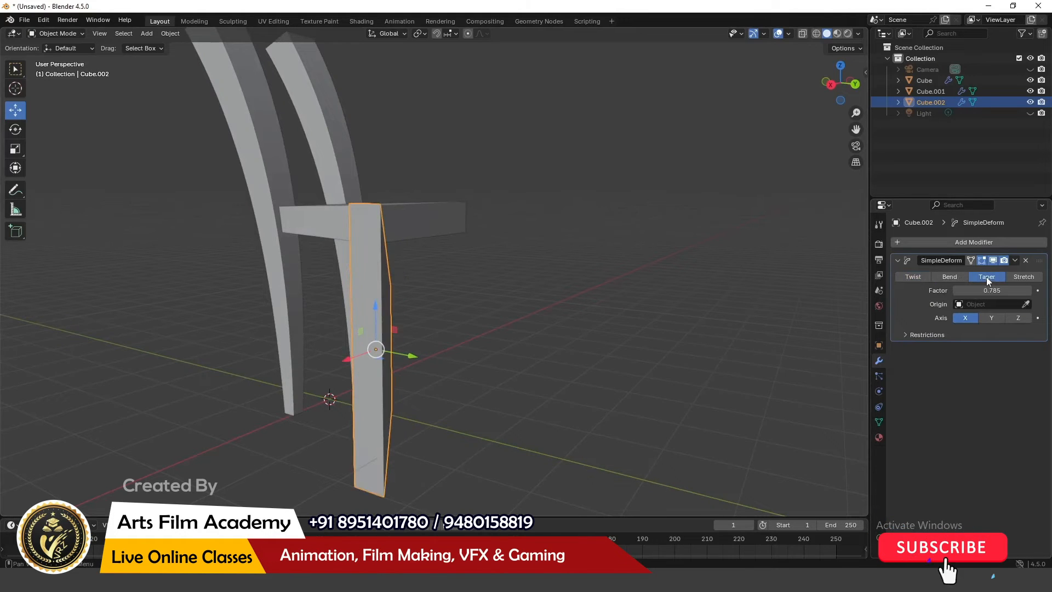
click(991, 318)
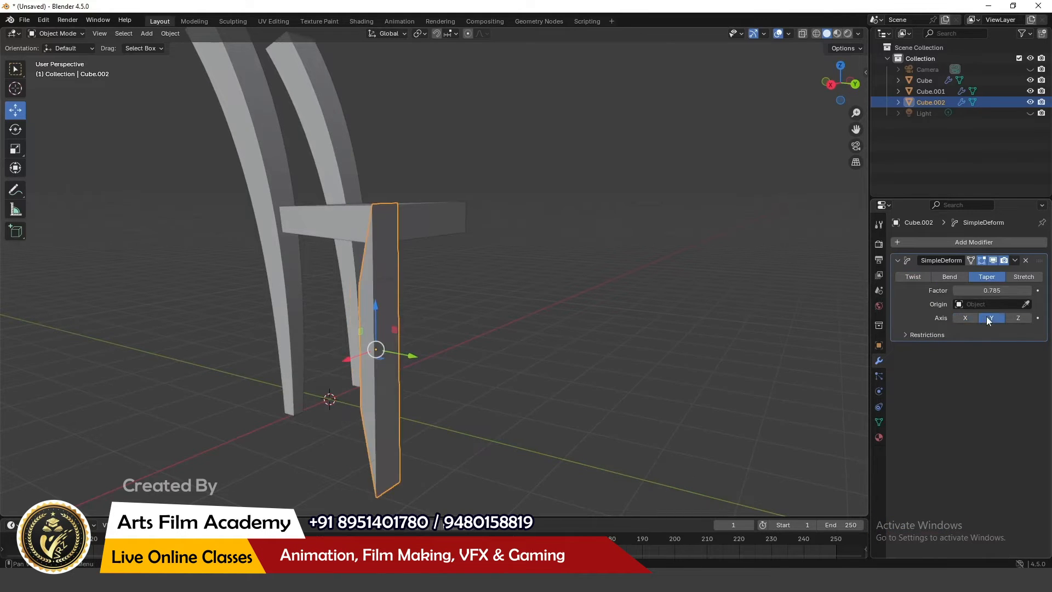
click(1017, 318)
- Scale the front leg down slightly and move it so its foot rests at ground level near the seat's front
middle_drag(471, 399, 431, 441)
key(s)
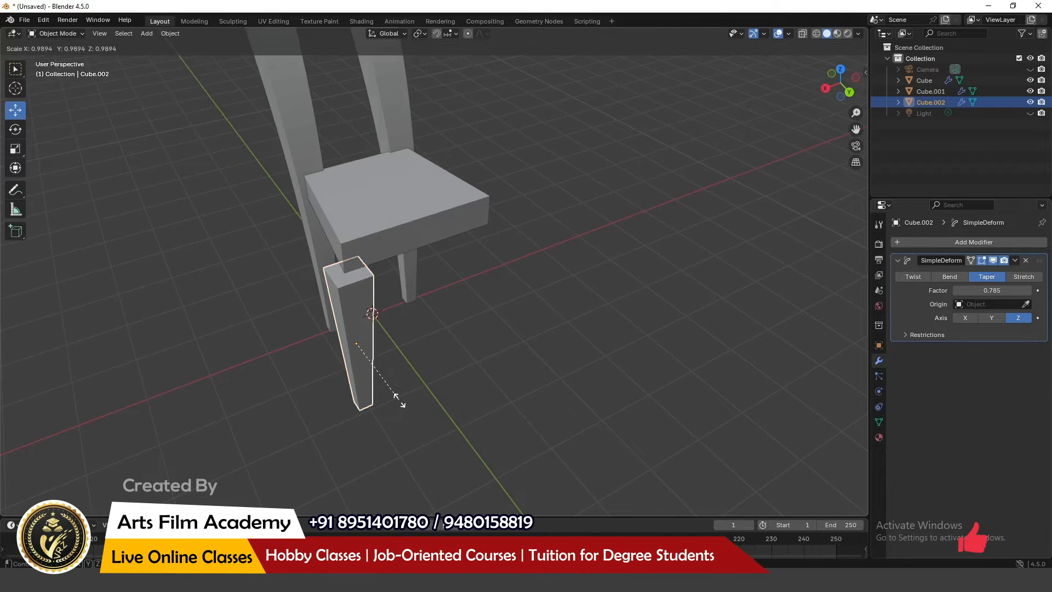
click(390, 399)
middle_drag(390, 403, 468, 340)
click(840, 83)
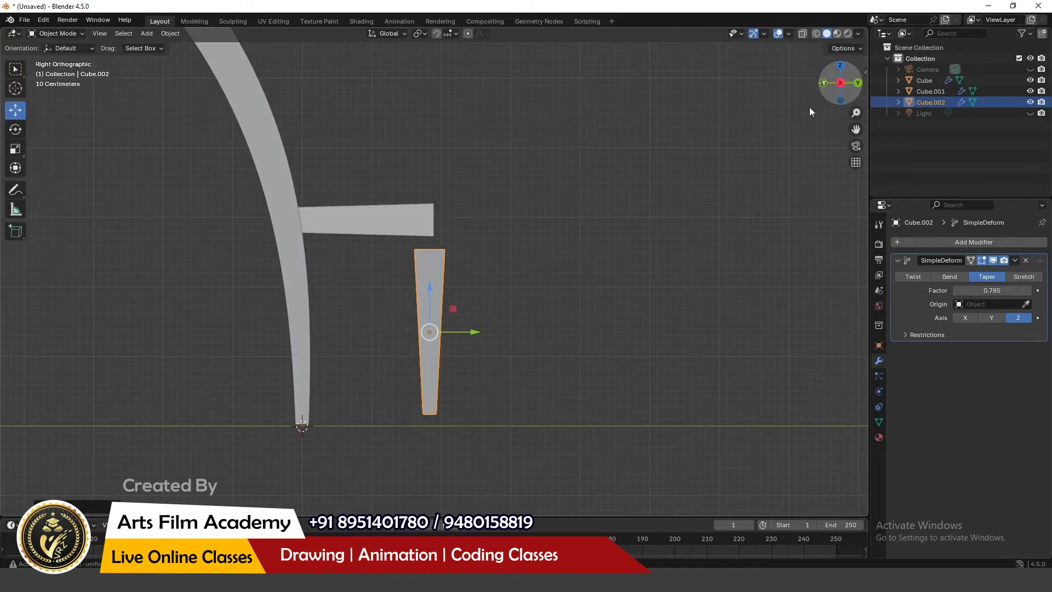
click(383, 231)
click(432, 297)
scroll(437, 297, down, 1)
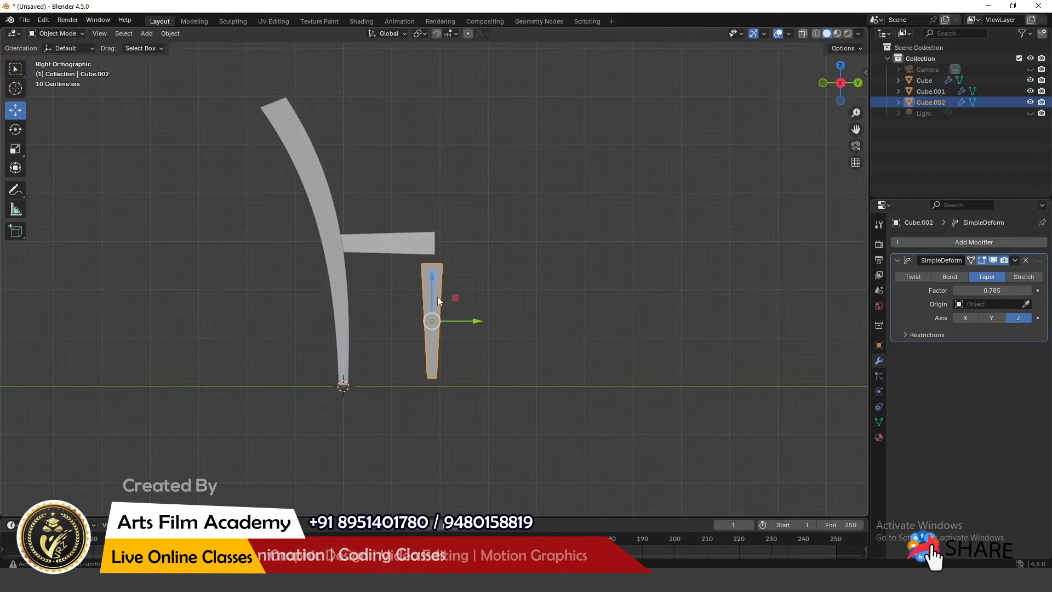
drag(445, 294, 449, 309)
- Lower the seat onto the front leg and scale it slightly thinner
click(401, 242)
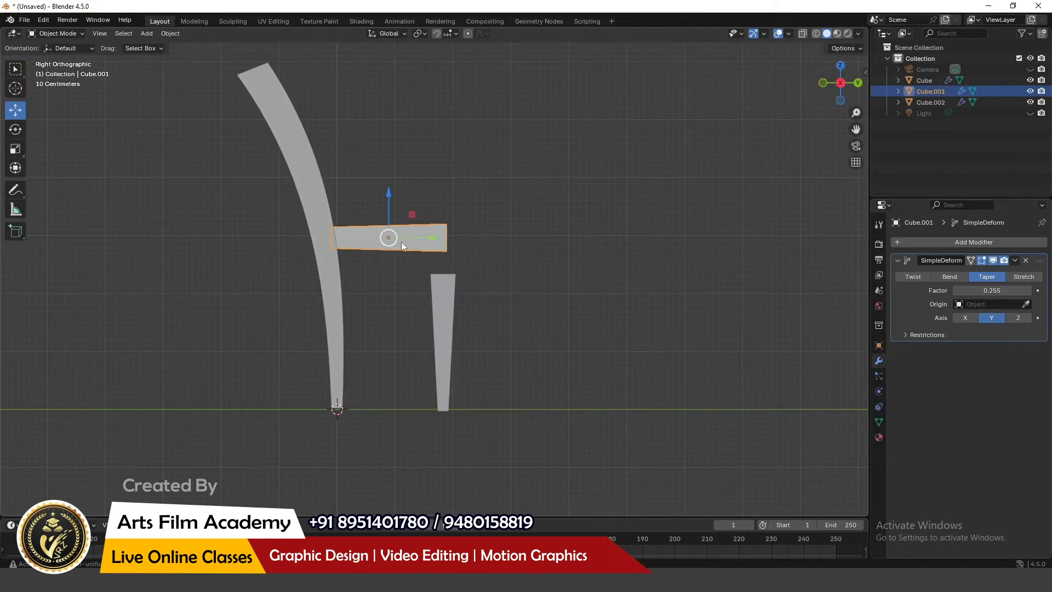
drag(390, 195, 391, 220)
middle_drag(421, 282, 335, 365)
click(14, 154)
drag(391, 262, 387, 270)
middle_drag(399, 315, 409, 159)
middle_drag(488, 165, 541, 216)
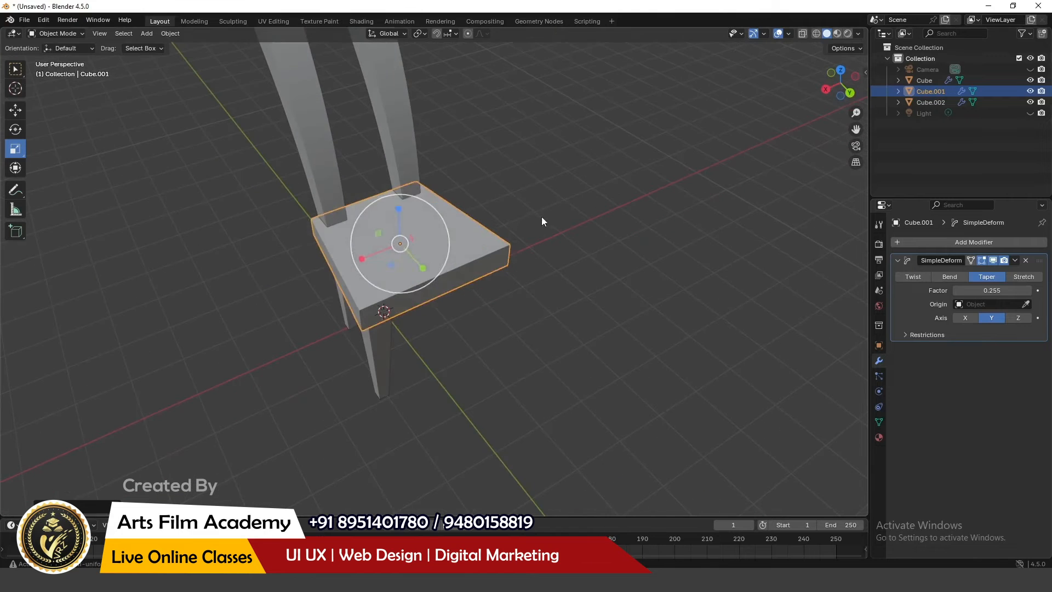
- Move the mirrored curved pillars outward along X to spread them toward the seat's sides
click(408, 164)
click(16, 113)
drag(315, 343, 298, 350)
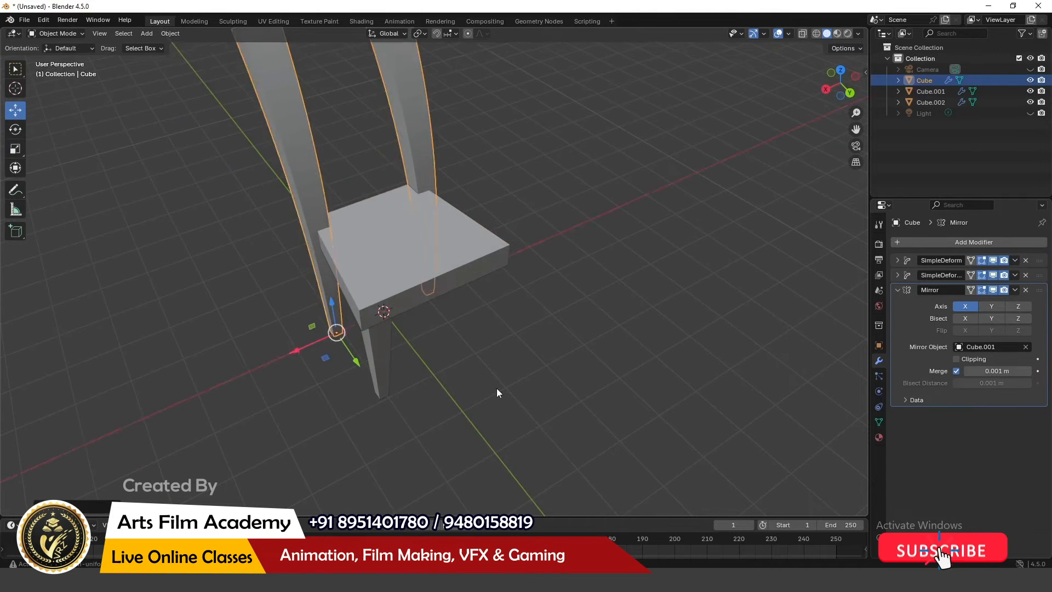
click(497, 388)
- Move the front leg closer to the seat's front corner, working from the bottom view
scroll(488, 367, down, 2)
shift+middle_drag(418, 236, 433, 159)
click(844, 89)
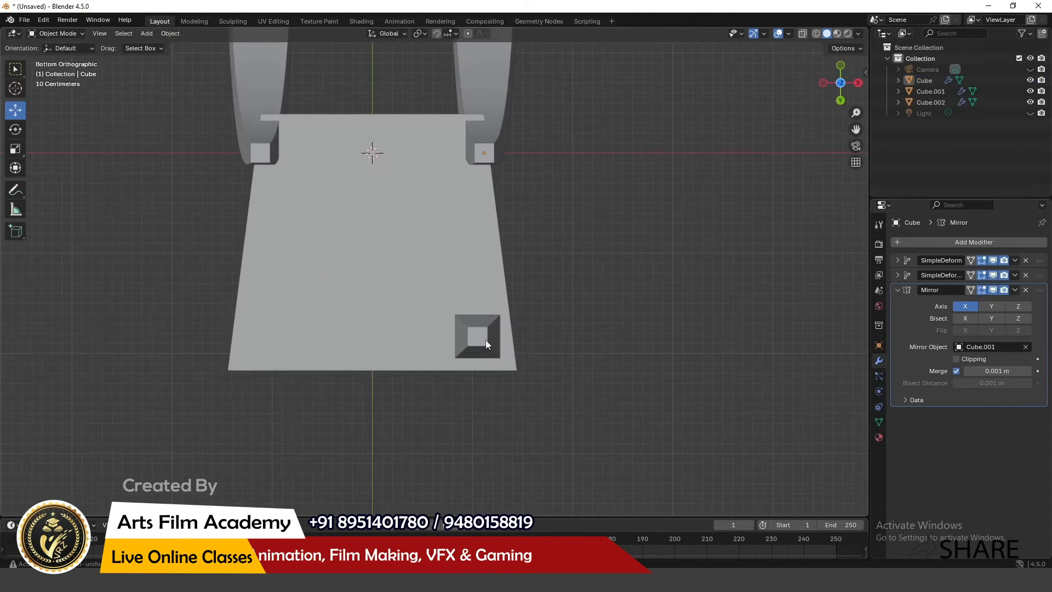
click(486, 340)
drag(486, 340, 510, 368)
click(547, 412)
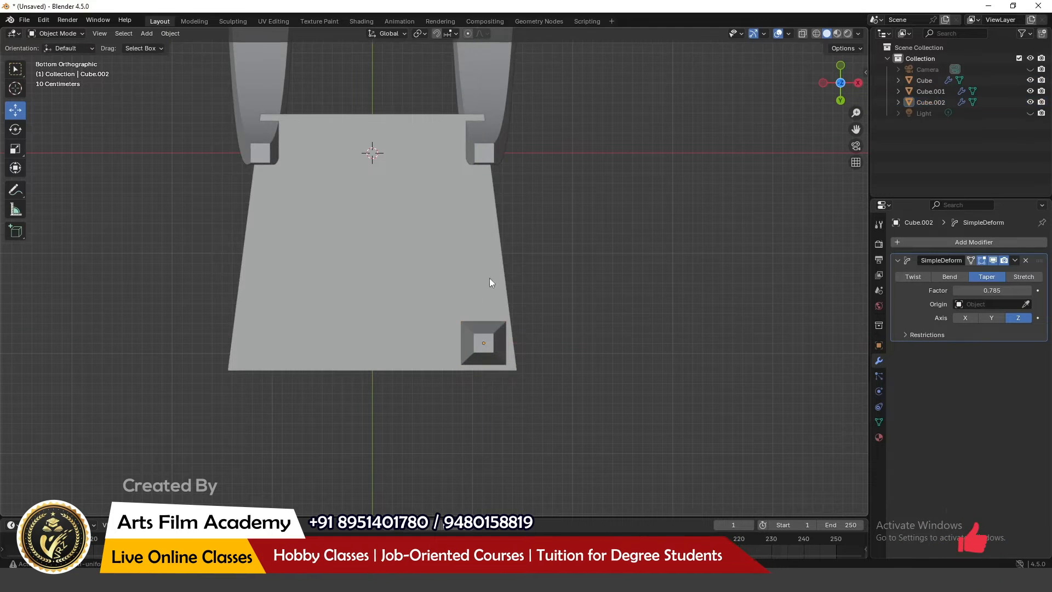
- Mirror the tapered front leg across X with a Mirror modifier, using the seat as the mirror object
click(496, 346)
click(932, 242)
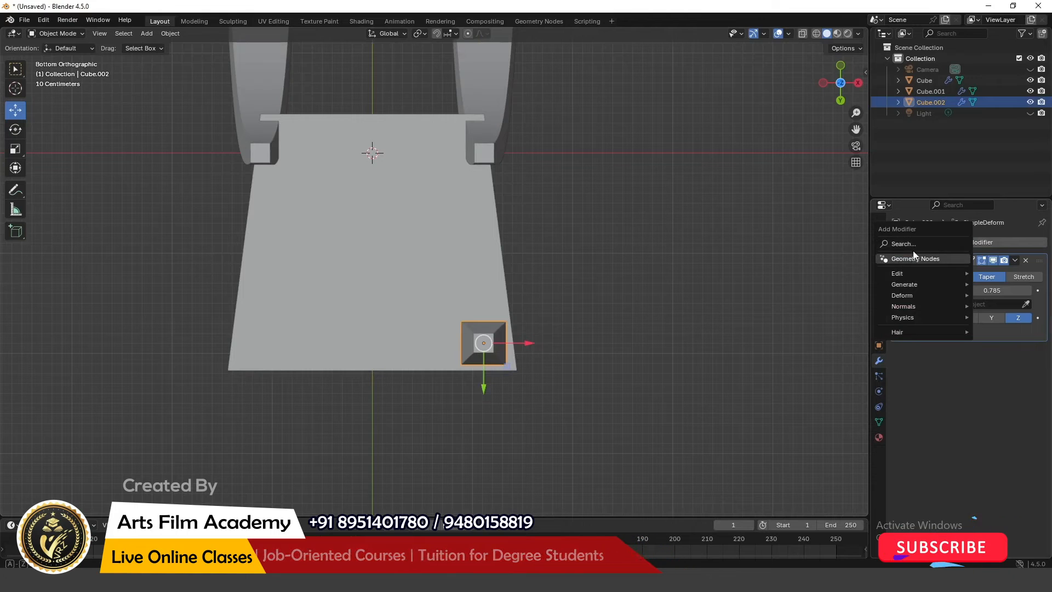
click(899, 244)
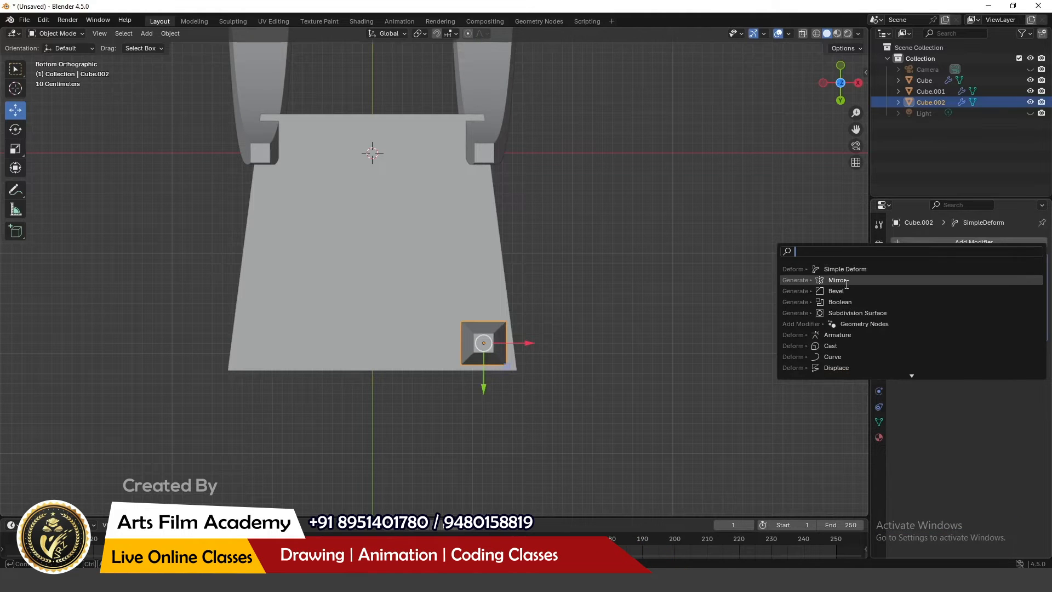
click(844, 280)
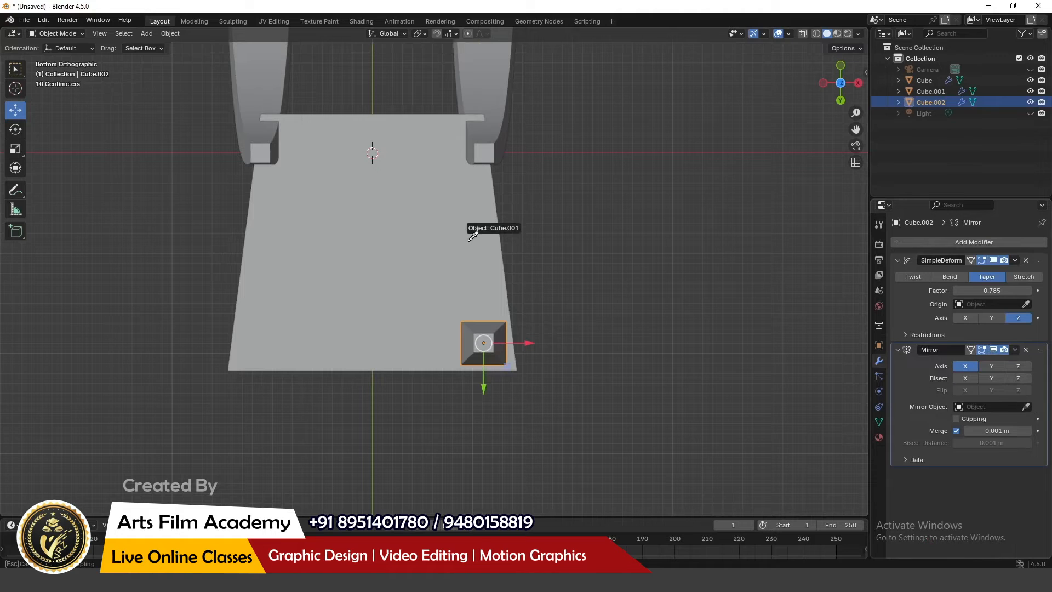
click(393, 222)
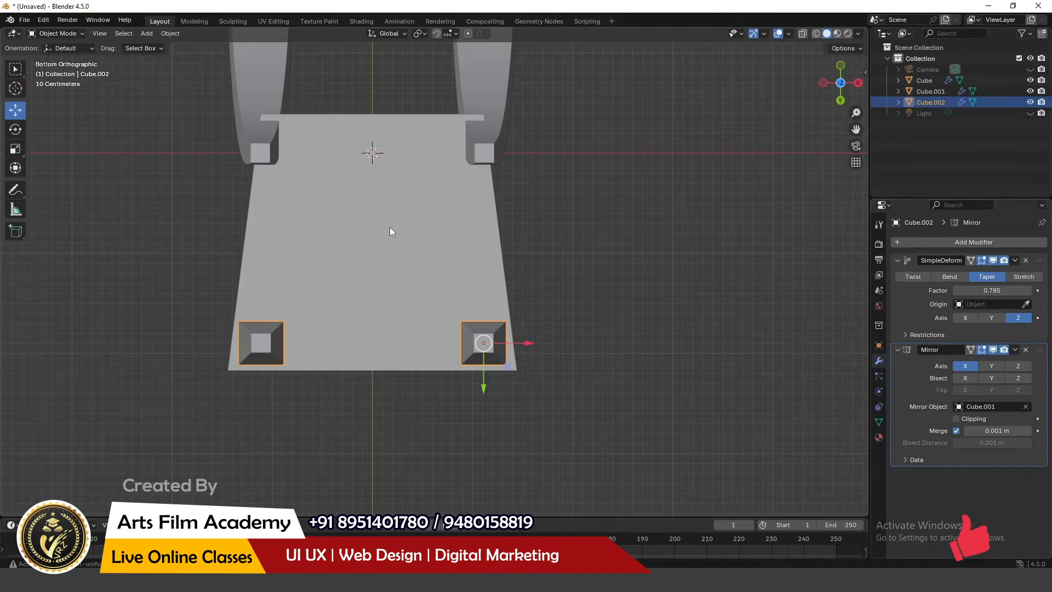
- Round the seat's edges with a Bevel modifier of 0.1 m and 5 segments
middle_drag(616, 146, 433, 261)
scroll(433, 261, down, 5)
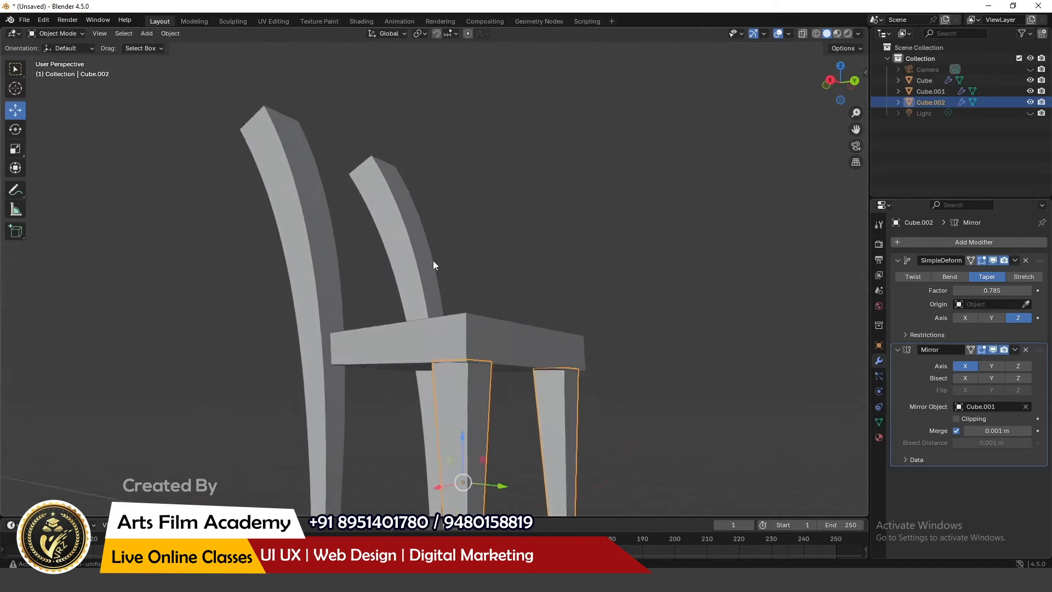
middle_drag(466, 197, 467, 278)
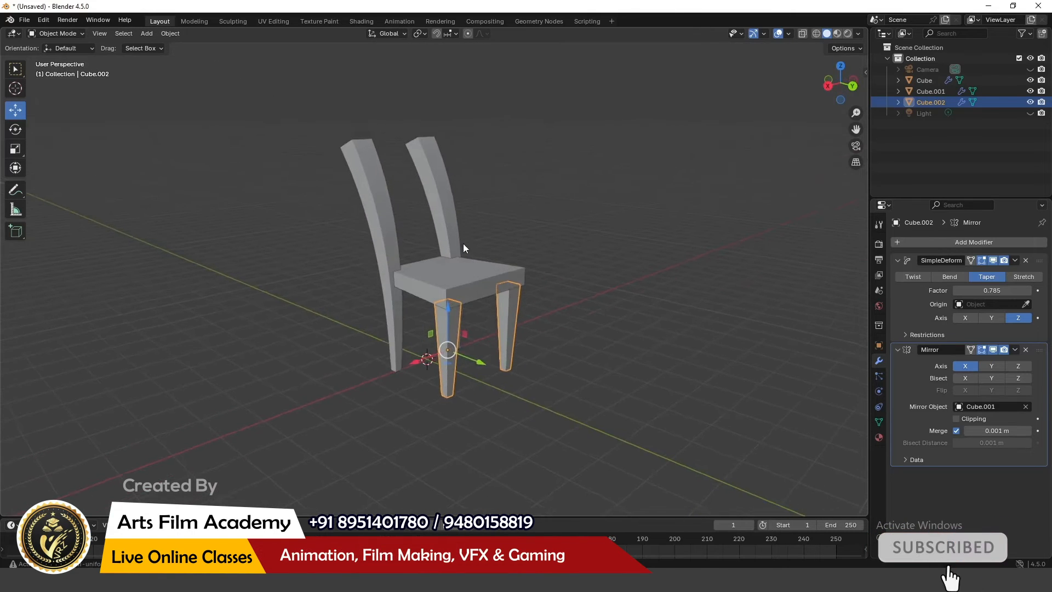
scroll(462, 243, up, 3)
click(500, 277)
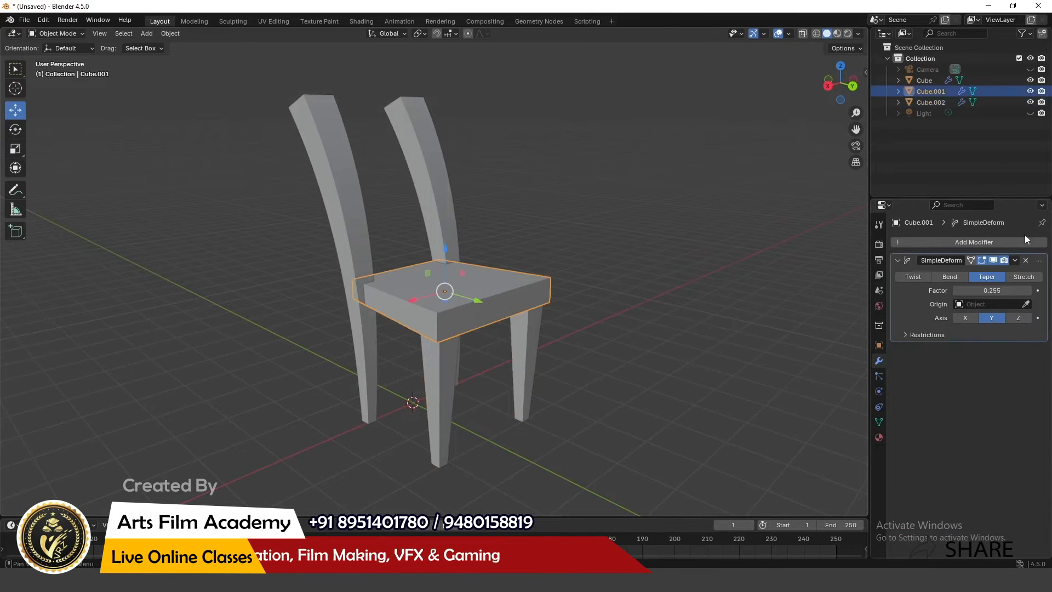
click(991, 245)
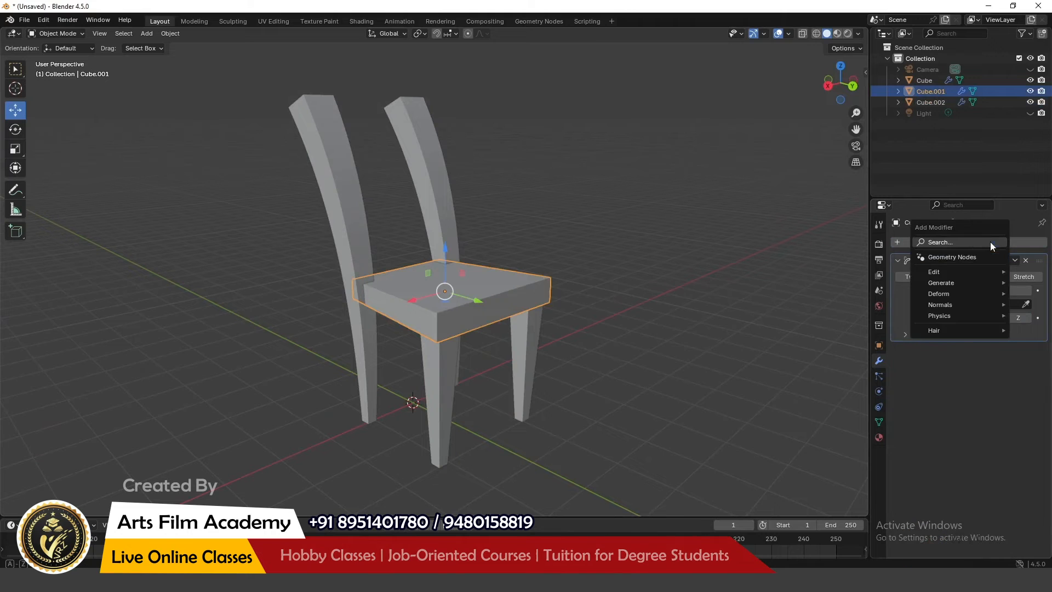
click(948, 244)
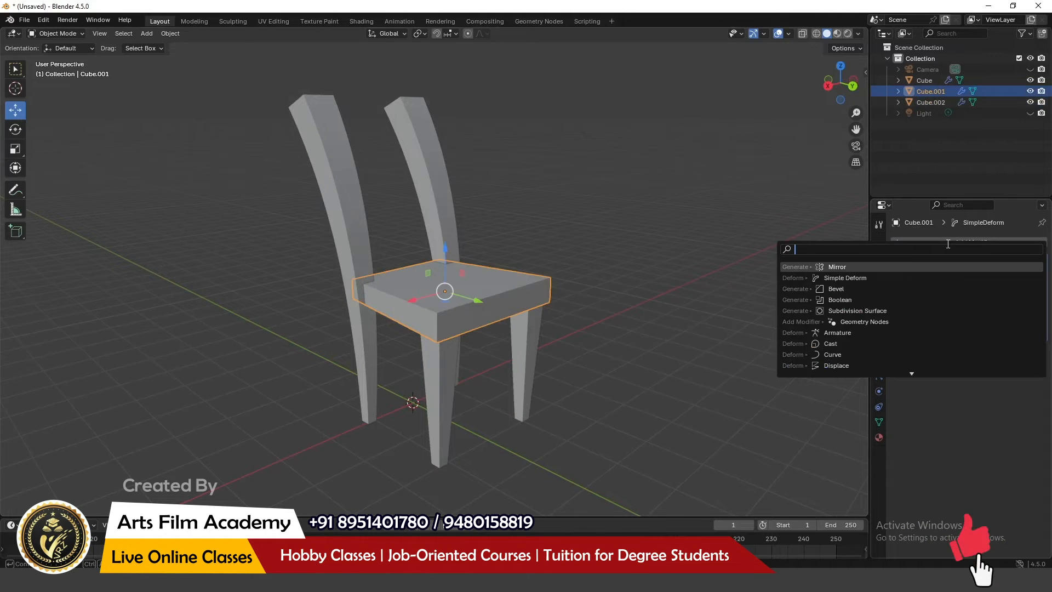
click(839, 289)
scroll(452, 311, up, 3)
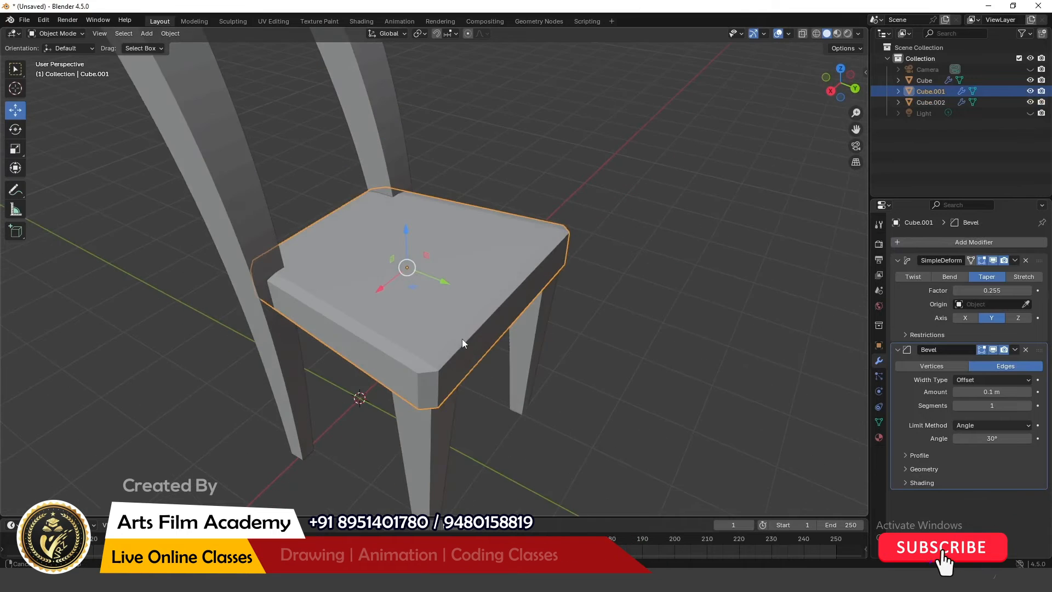
middle_drag(592, 268, 592, 255)
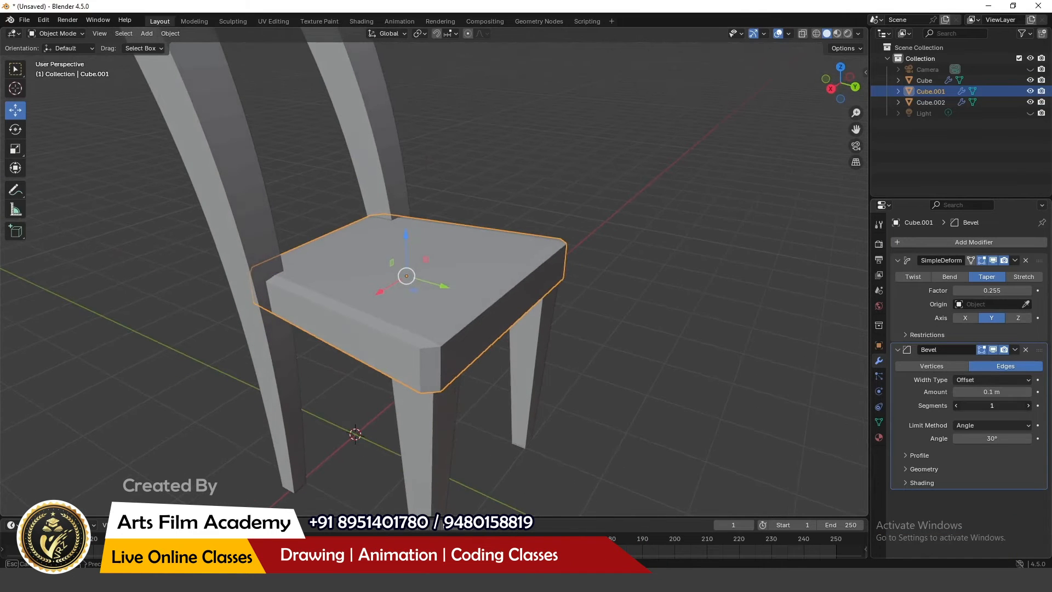
mouse_move(992, 405)
mouse_down()
mouse_move(1021, 405)
mouse_move(1000, 405)
mouse_up()
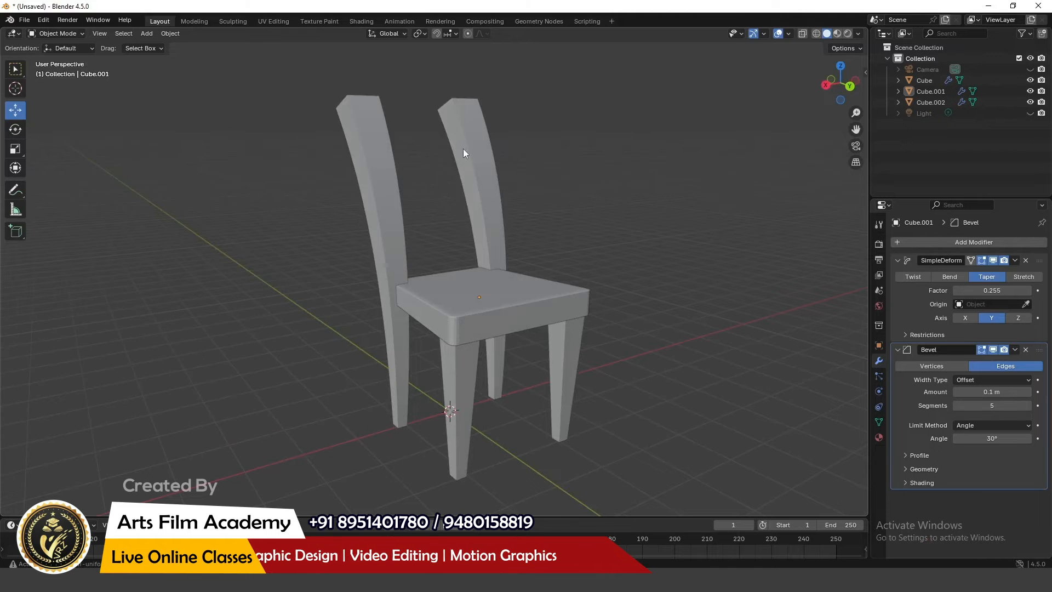
- Add a mesh cylinder and a mesh cube at the 3D cursor beneath the chair
middle_drag(569, 165, 604, 219)
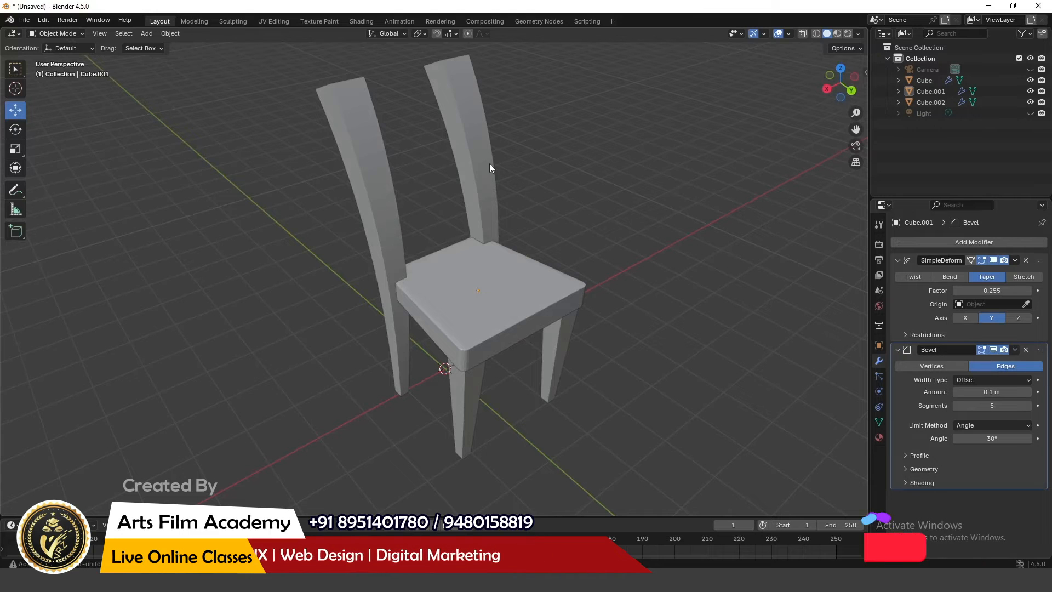
scroll(638, 154, down, 3)
middle_drag(659, 206, 223, 121)
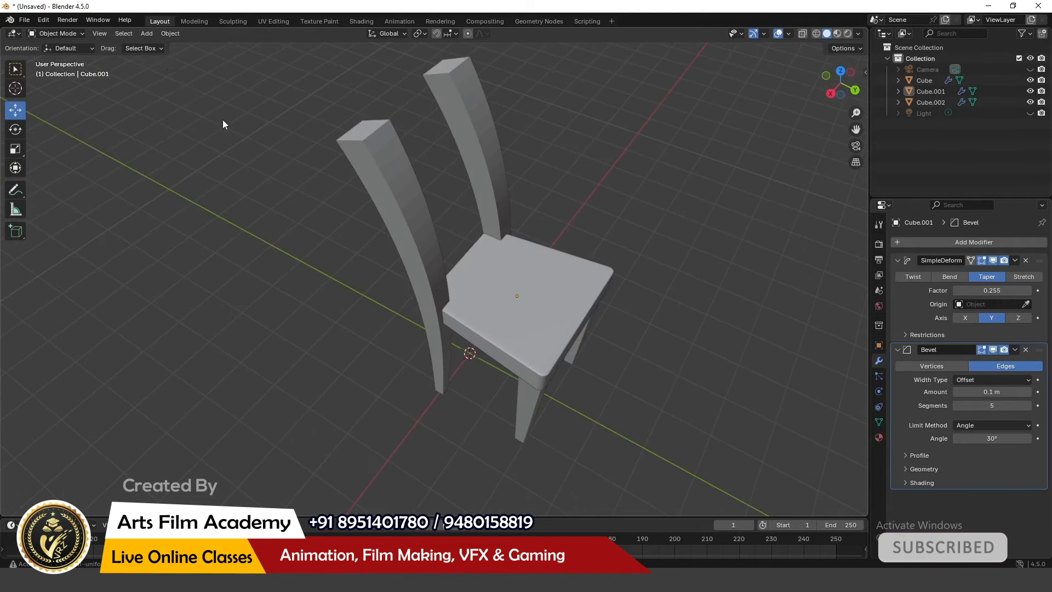
click(147, 33)
mouse_move(186, 46)
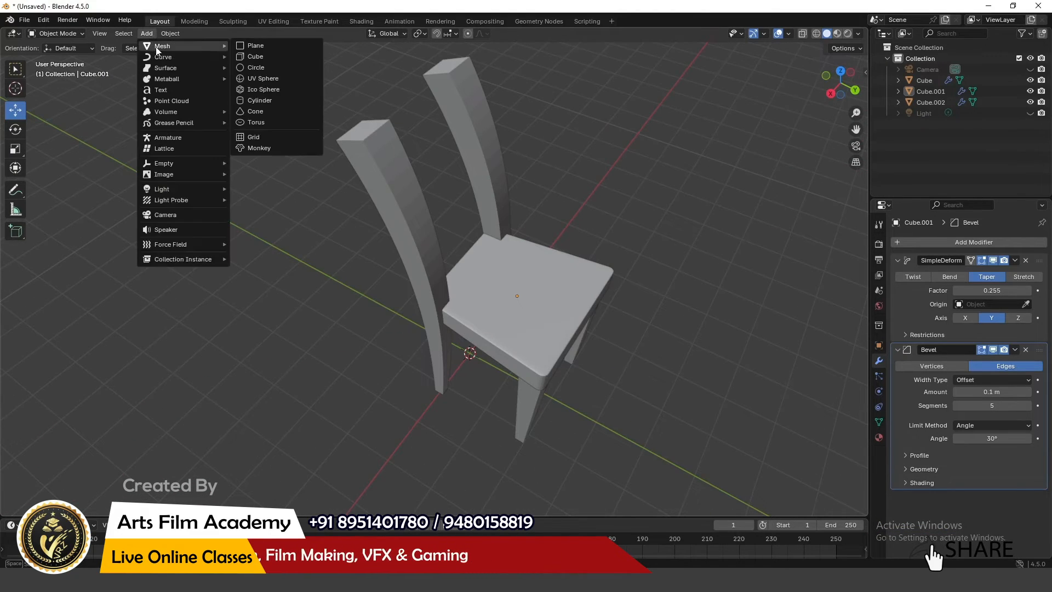
click(271, 103)
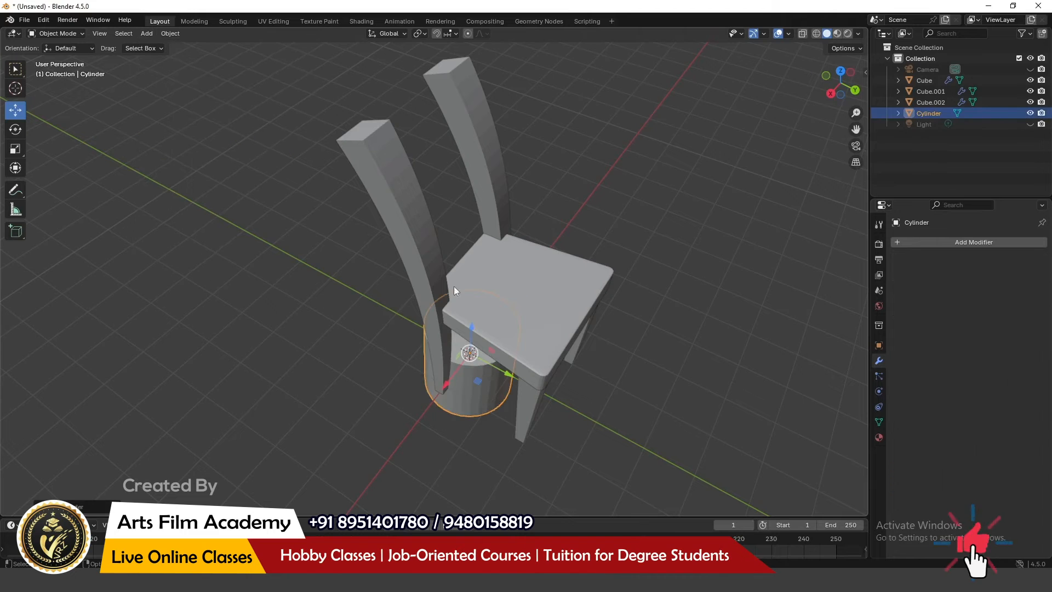
click(170, 34)
mouse_move(147, 33)
mouse_move(186, 46)
click(281, 57)
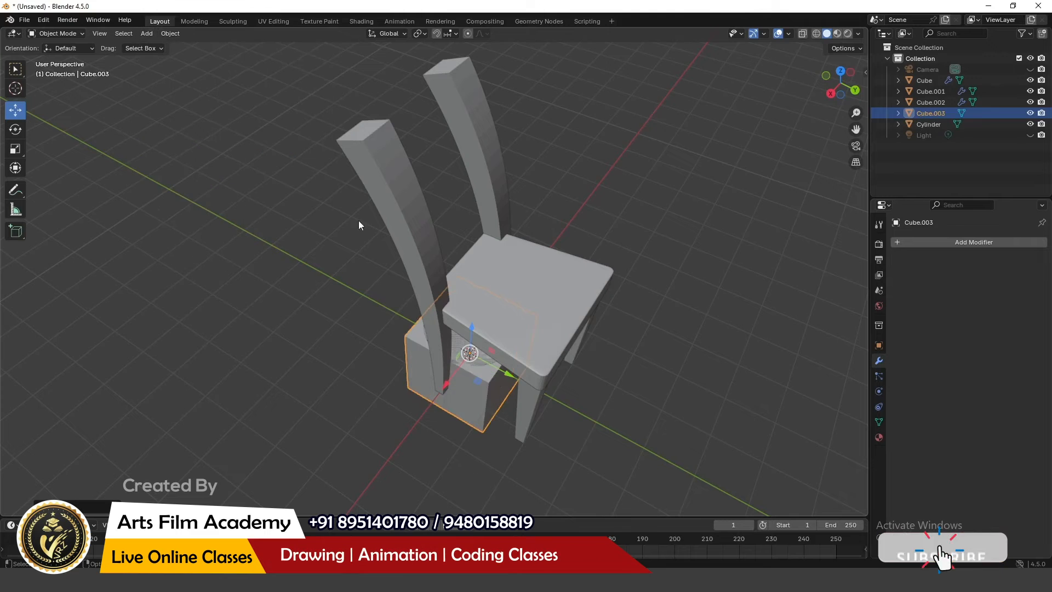
- Select the new cube and cylinder together and move them along X, clear of the chair
middle_drag(366, 230, 416, 190)
click(412, 423)
shift+click(412, 424)
middle_drag(378, 339, 464, 378)
drag(448, 353, 681, 453)
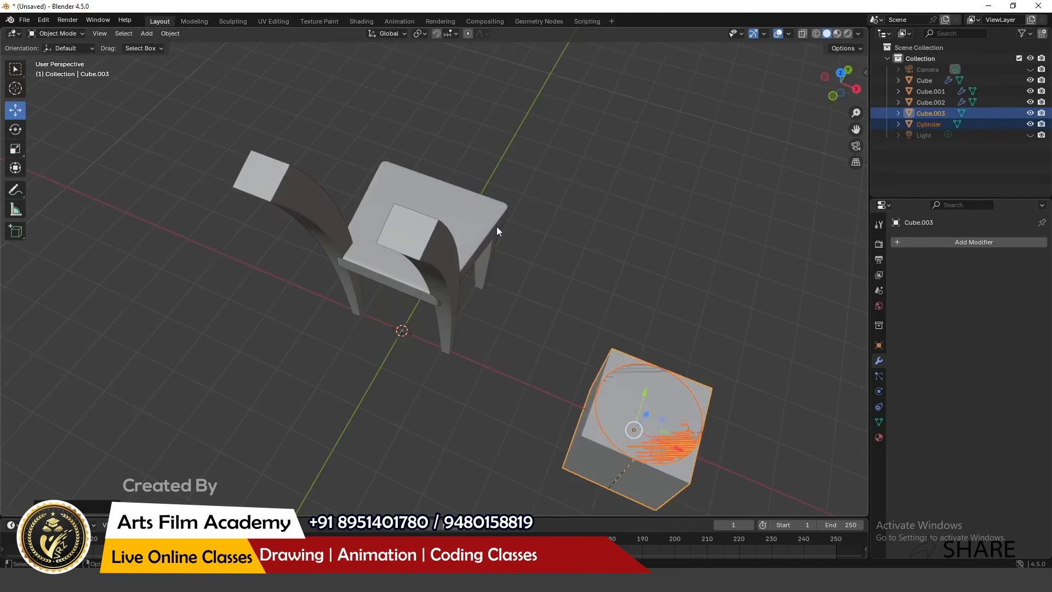
- Scale the cube and cylinder down along Z to flatten them into thin slabs
shift+middle_drag(713, 282, 518, 212)
middle_drag(435, 387, 432, 319)
click(15, 149)
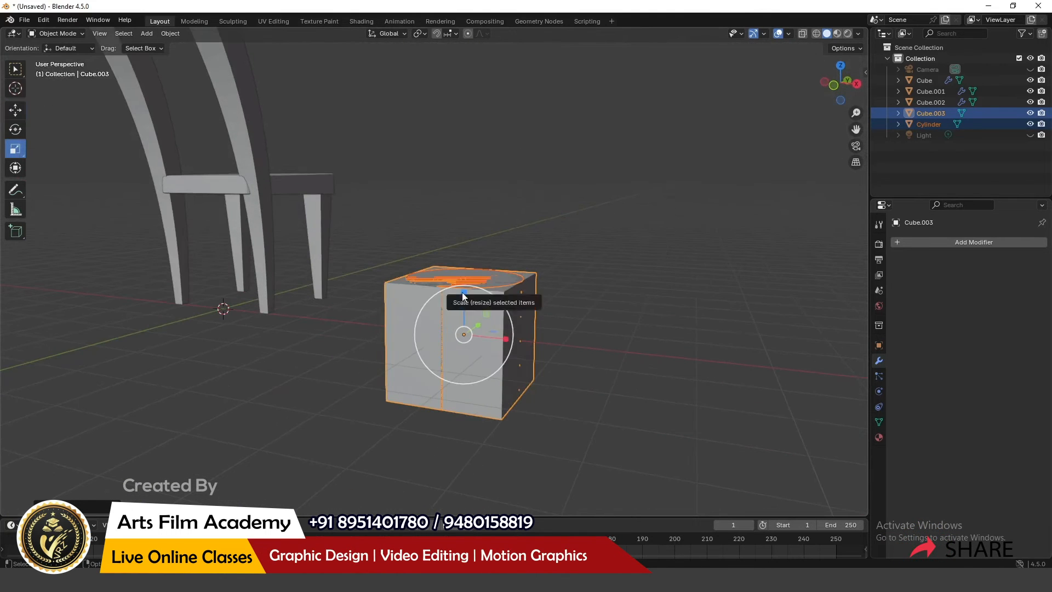
drag(463, 296, 464, 320)
- Move the flattened cube along negative Y so it partly overlaps the cylinder, and narrow it along X
key(KP_7)
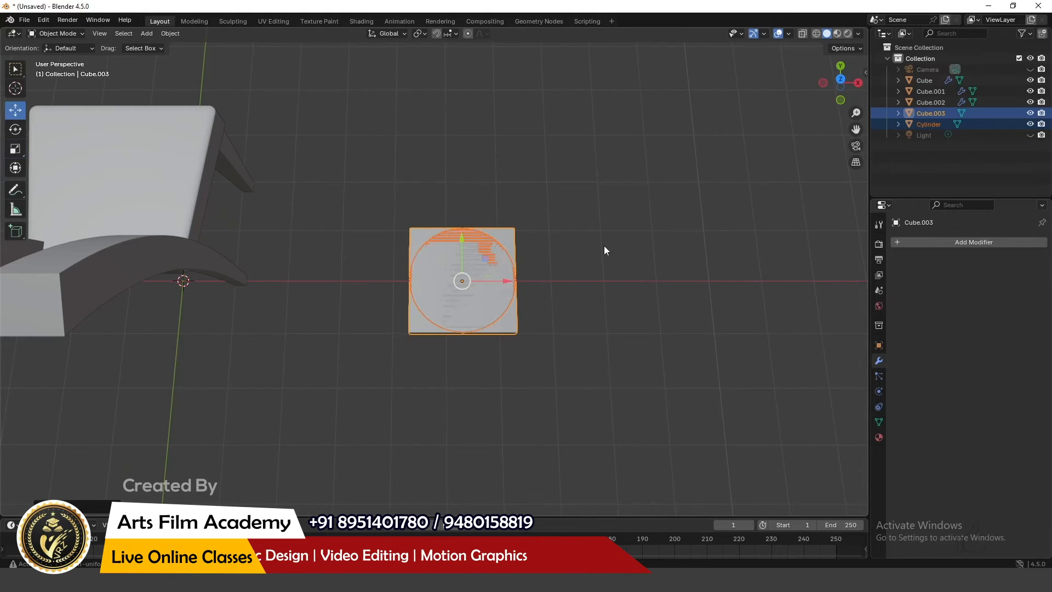
click(604, 246)
click(463, 256)
drag(462, 255, 459, 292)
scroll(457, 288, up, 4)
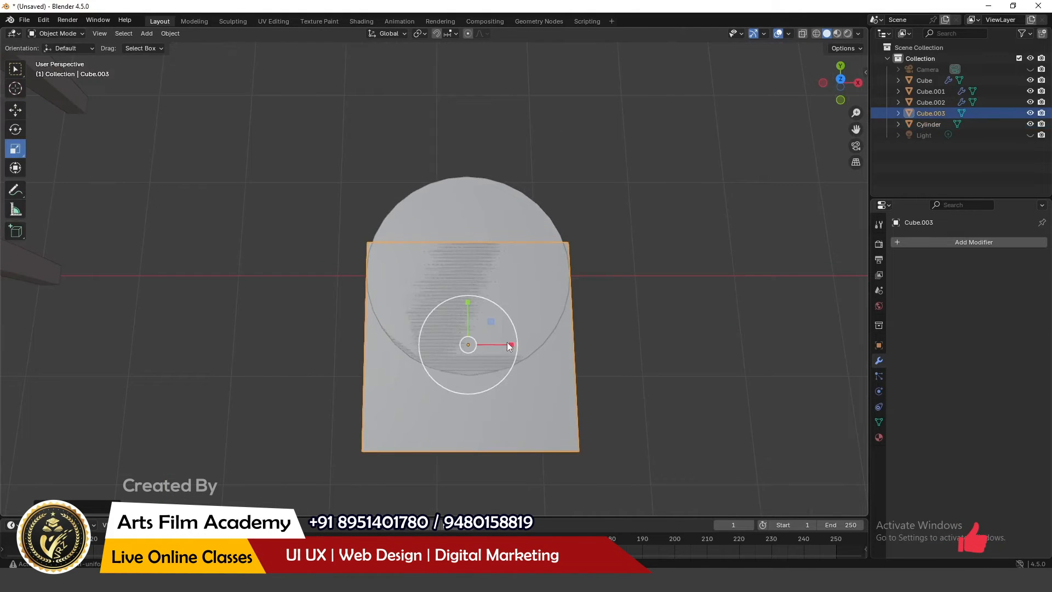
drag(509, 344, 382, 338)
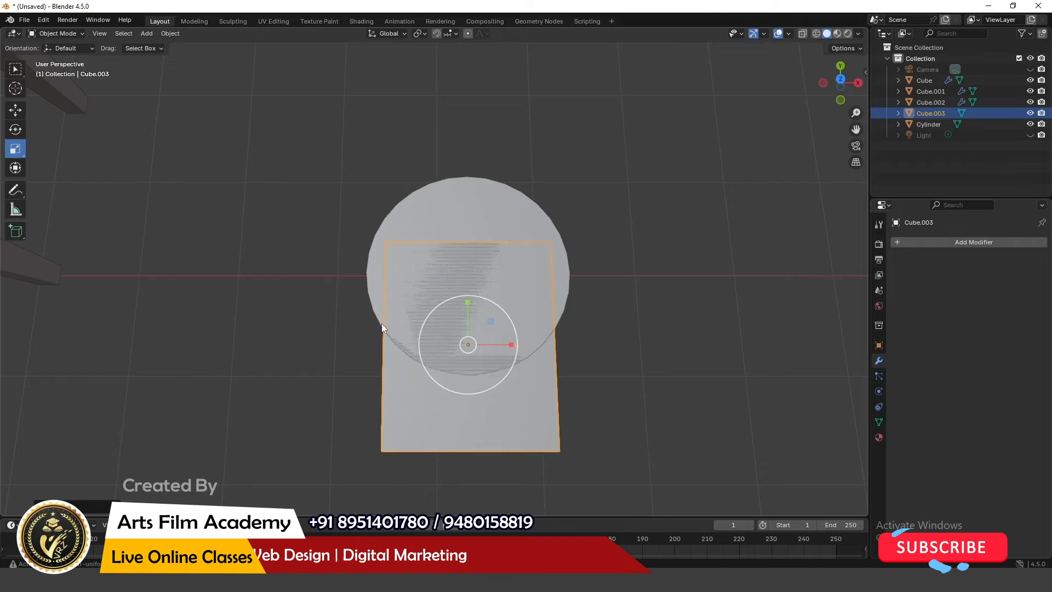
- Add a Boolean modifier set to Intersect on the flattened cube with the cylinder as its object, and hide the cylinder
middle_drag(382, 323, 427, 339)
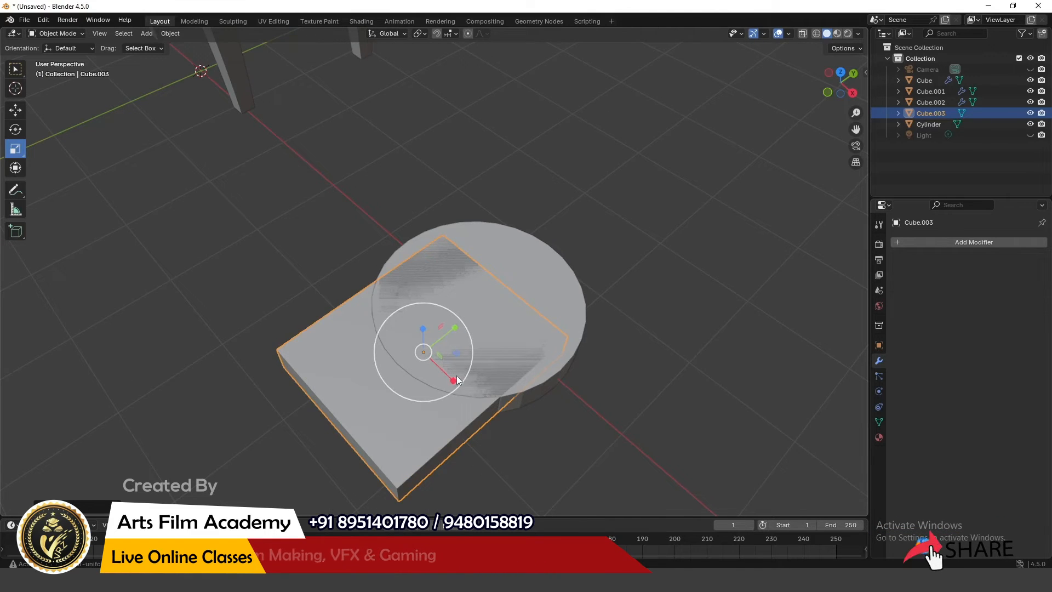
middle_drag(456, 376, 471, 404)
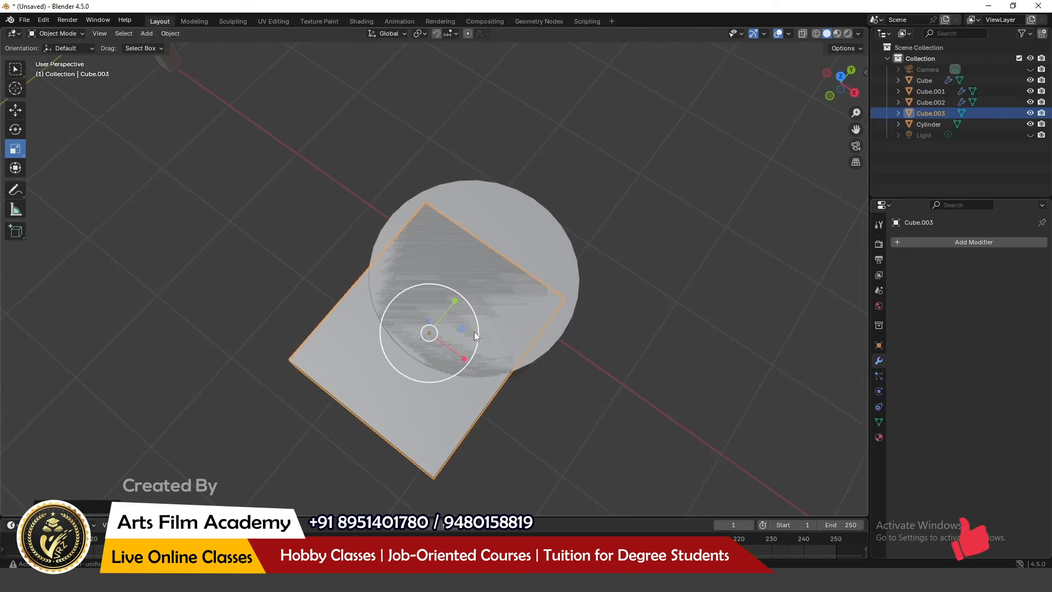
middle_drag(475, 331, 452, 306)
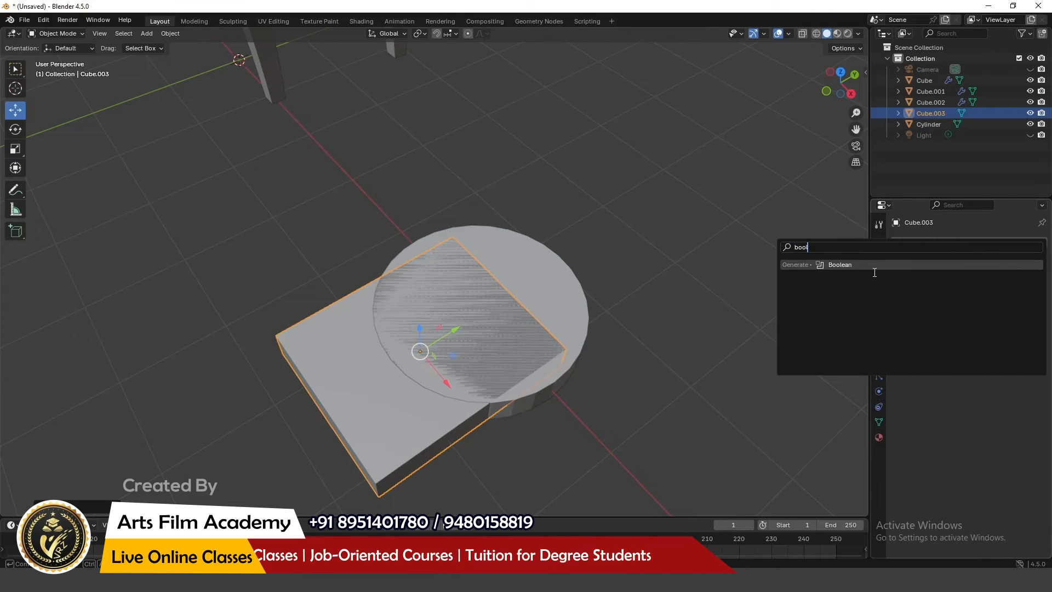
click(864, 266)
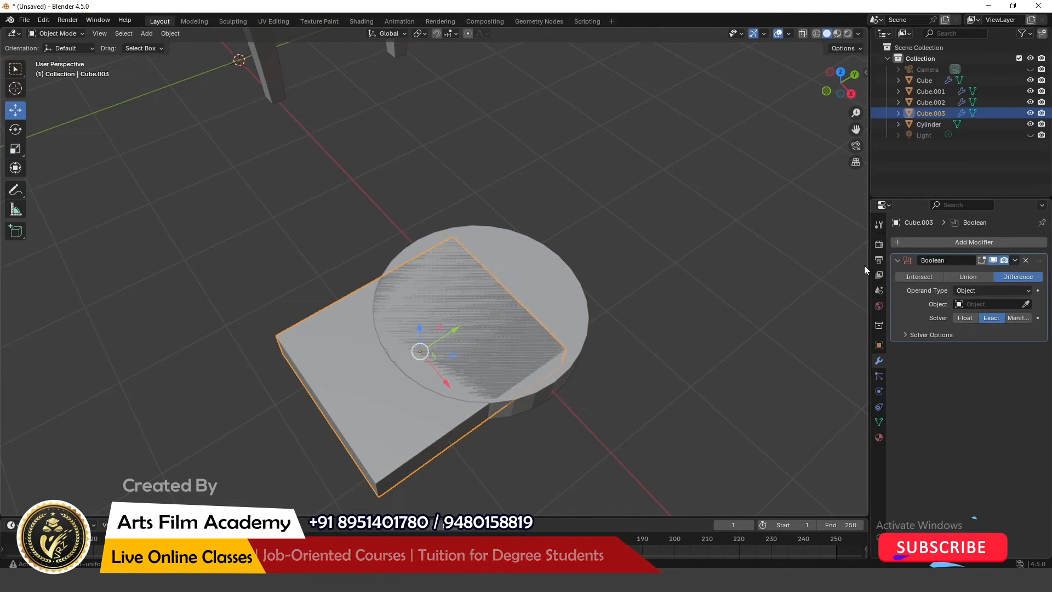
click(1027, 305)
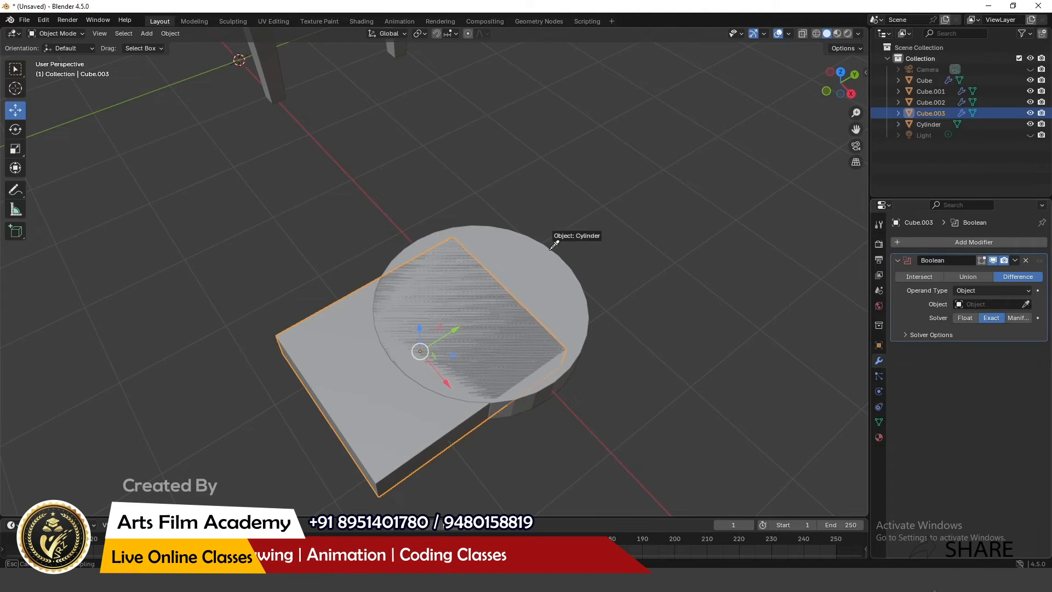
click(554, 253)
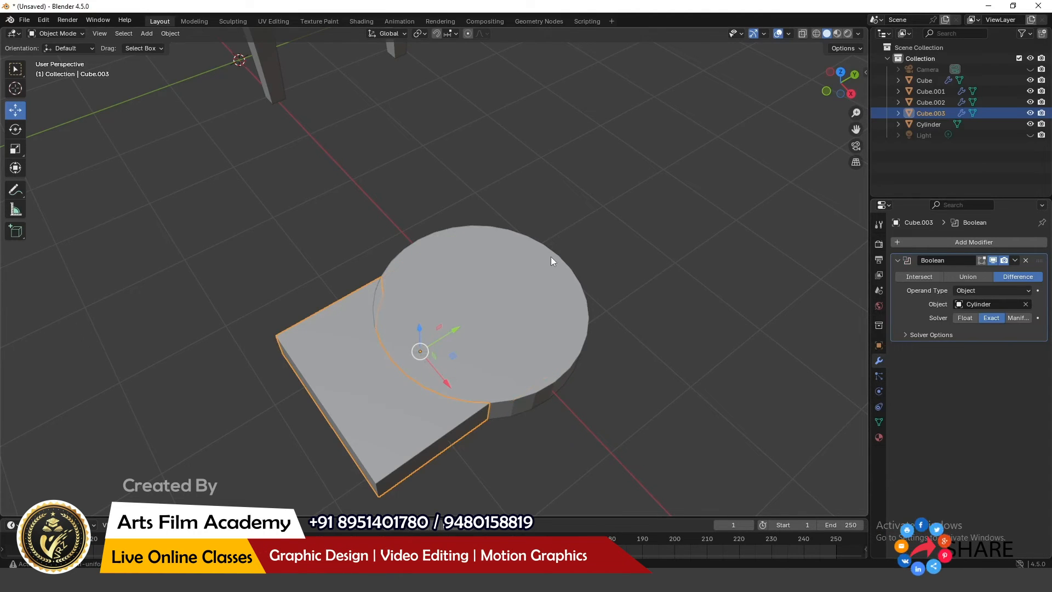
click(916, 278)
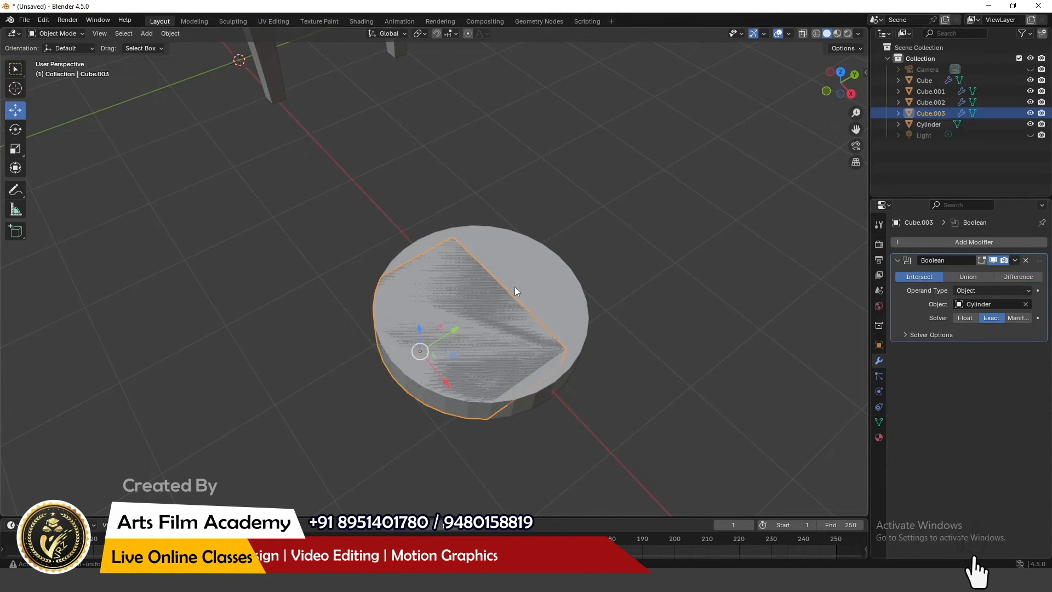
click(519, 273)
click(1031, 123)
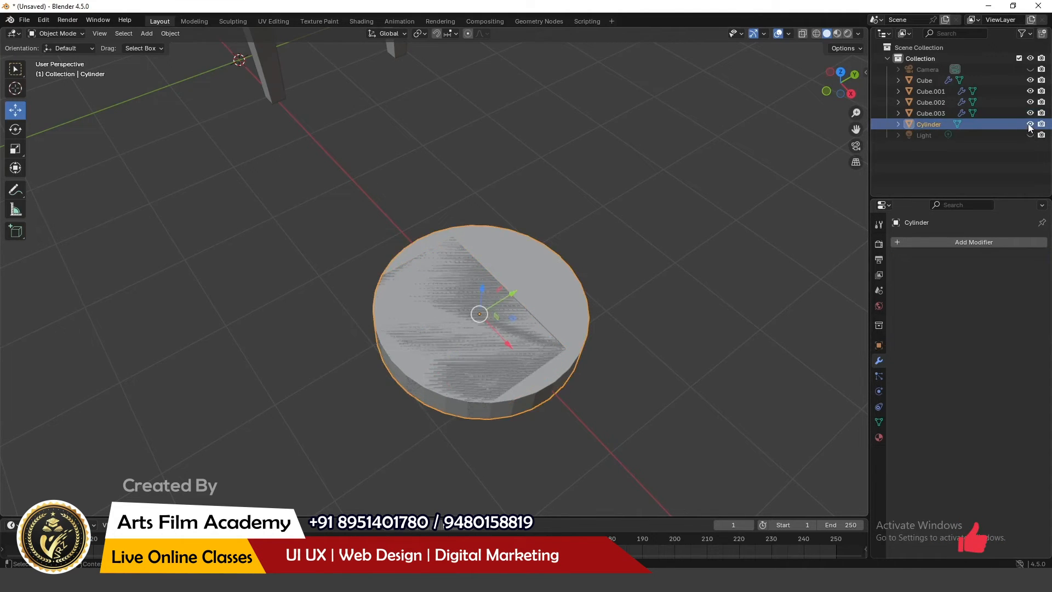
- Shift the intersected slab along Y to adjust its rounded outline and apply its Boolean modifier
click(443, 365)
mouse_move(449, 347)
mouse_down()
mouse_move(395, 368)
mouse_move(521, 329)
mouse_move(457, 359)
mouse_up()
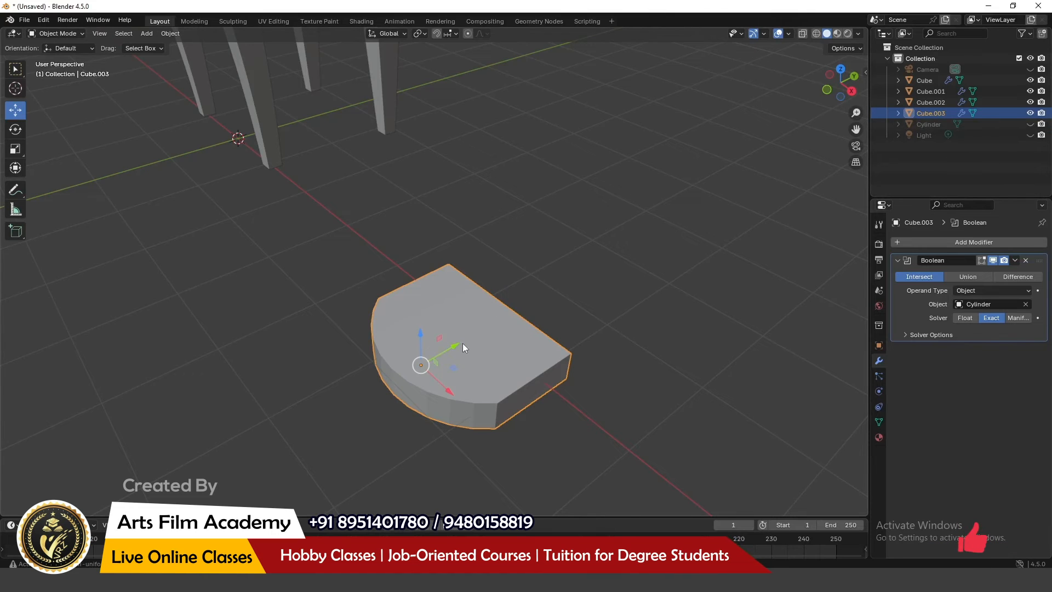
drag(463, 347, 473, 341)
middle_drag(472, 341, 463, 367)
click(1014, 261)
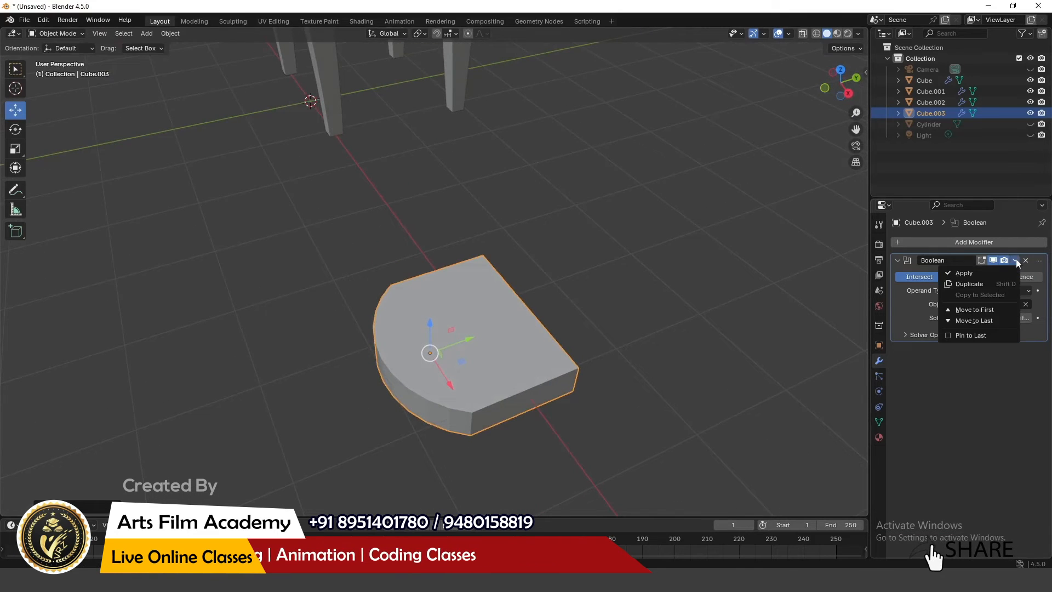
click(966, 274)
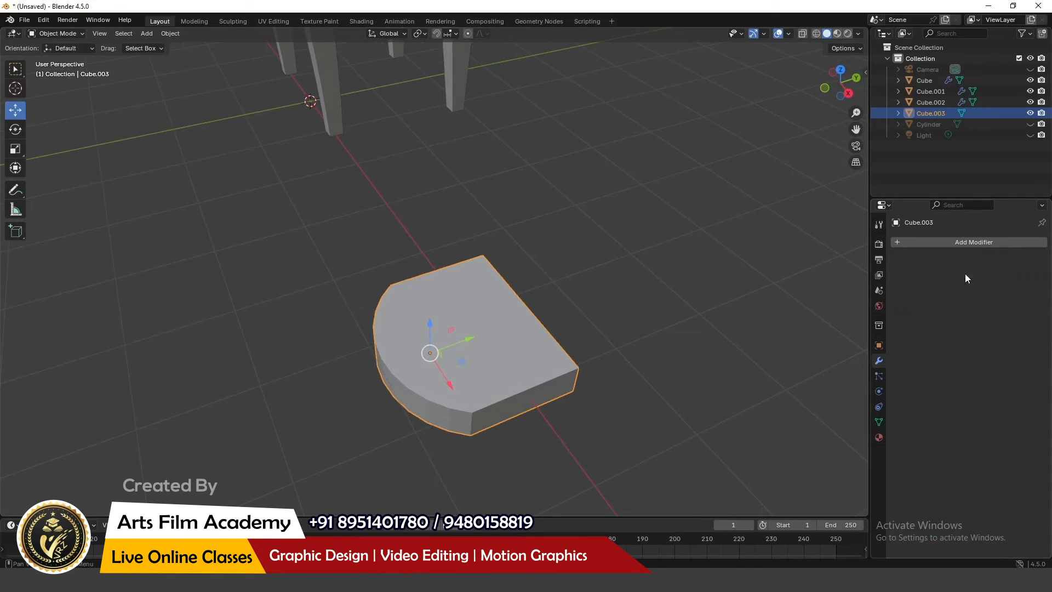
- Apply Shade Auto Smooth to the rounded slab
middle_drag(657, 265, 592, 400)
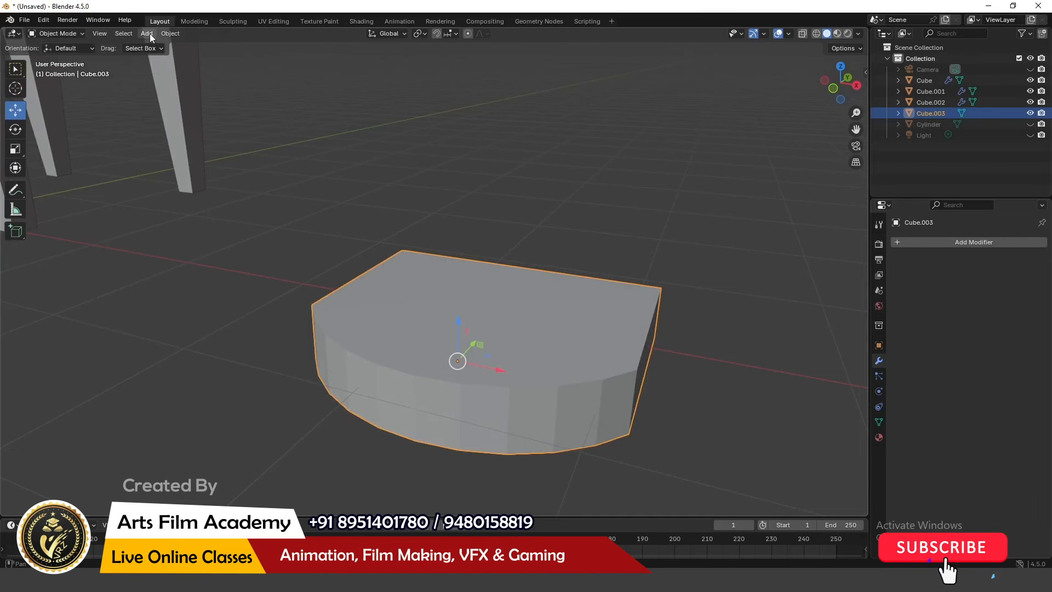
click(174, 35)
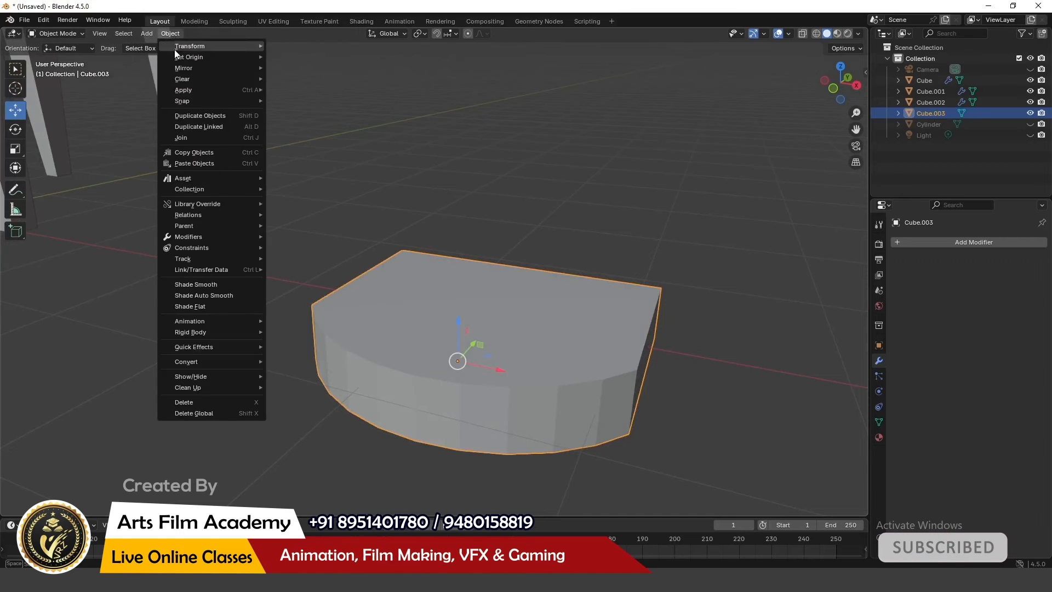
click(231, 296)
middle_drag(619, 312, 586, 307)
- Move the rounded slab along X beneath the chair, then raise it along Z between the upper parts of the pillars
scroll(582, 299, down, 5)
drag(570, 332, 210, 280)
middle_drag(214, 282, 268, 258)
key(KP_1)
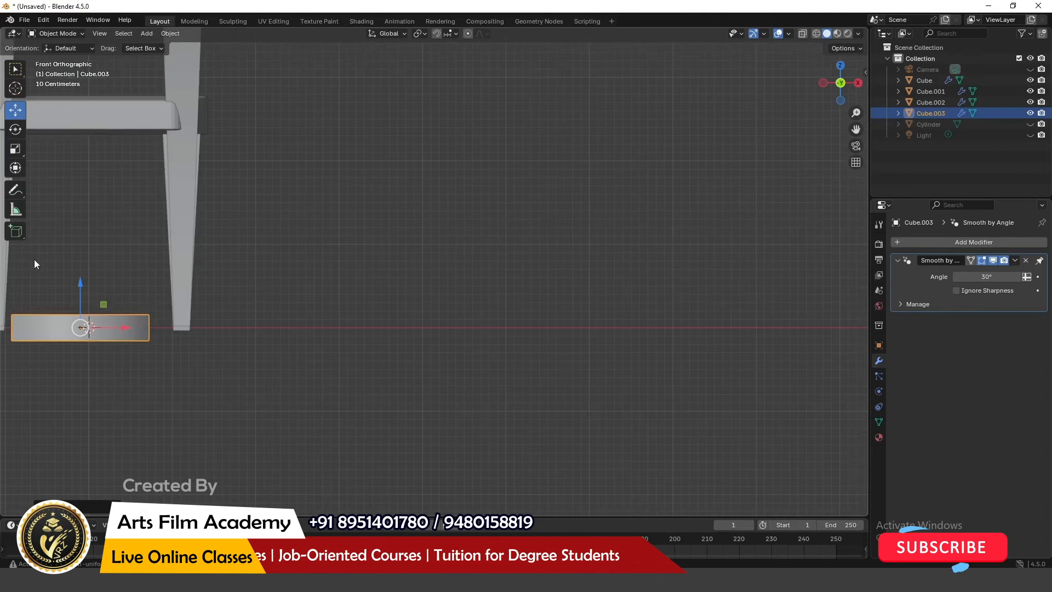
shift+middle_drag(34, 259, 233, 228)
scroll(219, 224, down, 3)
scroll(153, 199, up, 4)
key(g)
key(z)
scroll(410, 62, down, 3)
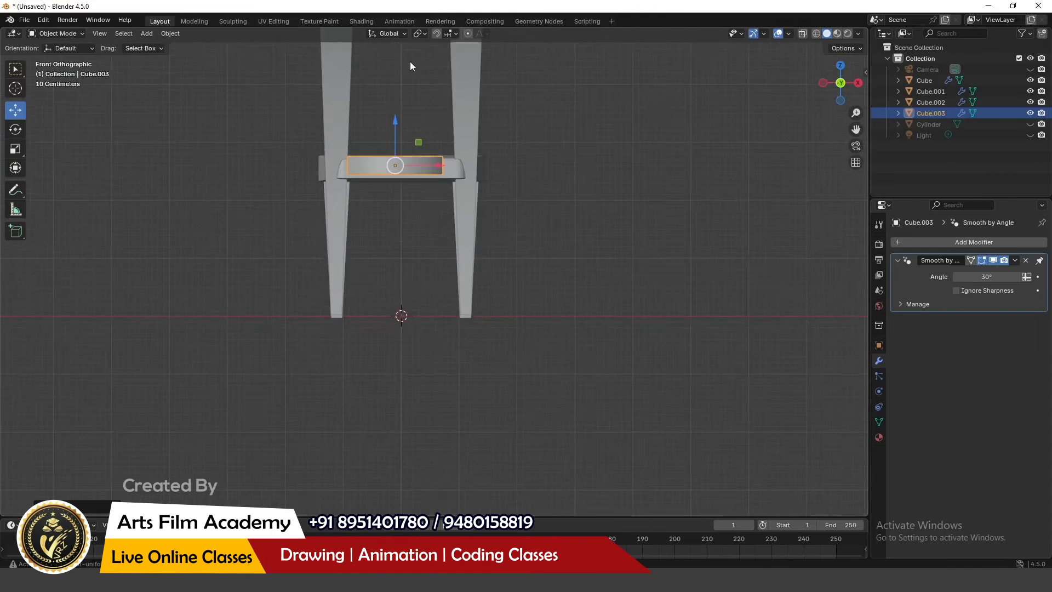
drag(404, 58, 408, 23)
scroll(412, 186, down, 2)
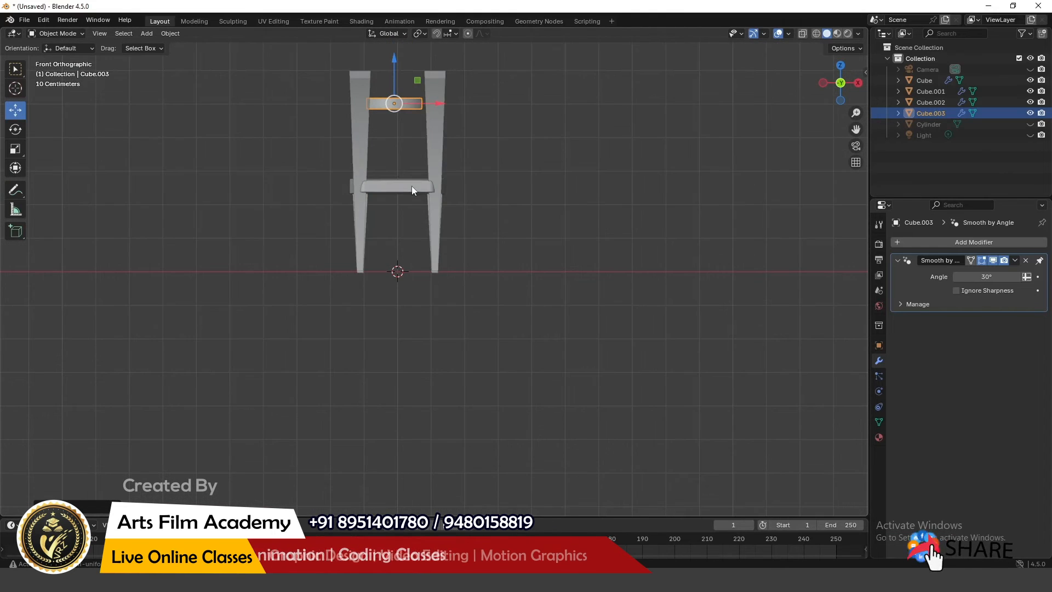
- Rotate the rounded slab upright to follow the pillars' lean and align it with them in the side view
middle_drag(358, 193, 498, 254)
click(17, 132)
drag(432, 95, 455, 133)
click(15, 114)
click(849, 92)
scroll(403, 159, up, 3)
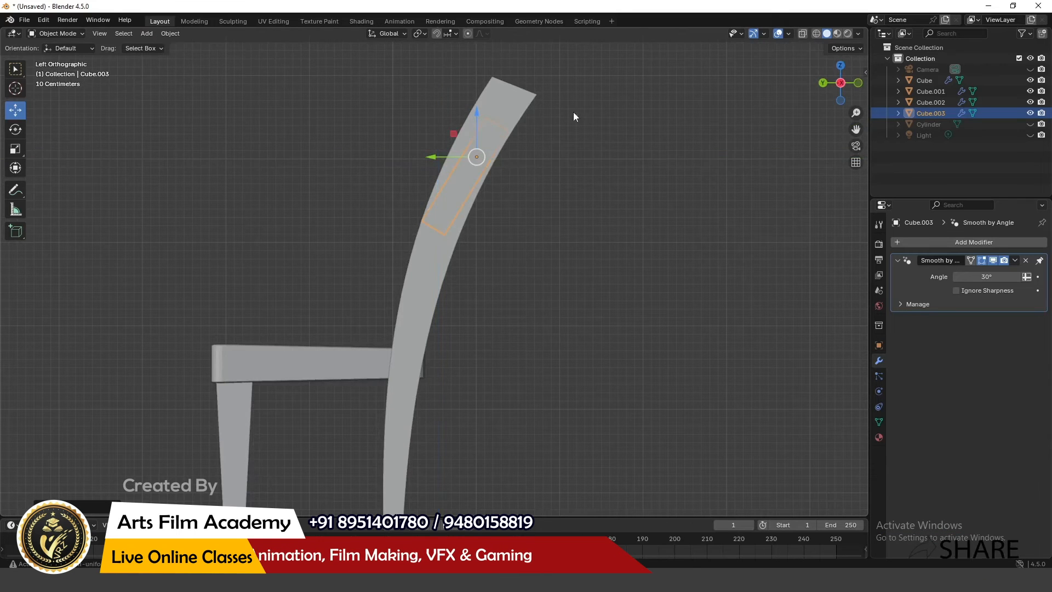
- Lower the Taper factor of the curved pillars to 1.625
middle_drag(455, 133, 404, 252)
click(472, 229)
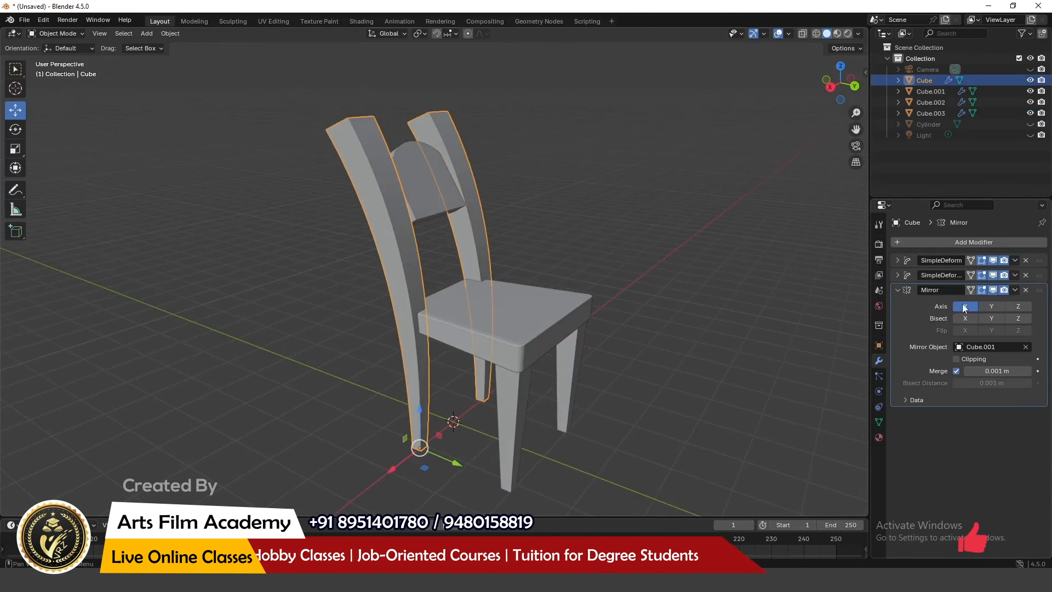
ctrl+click(898, 275)
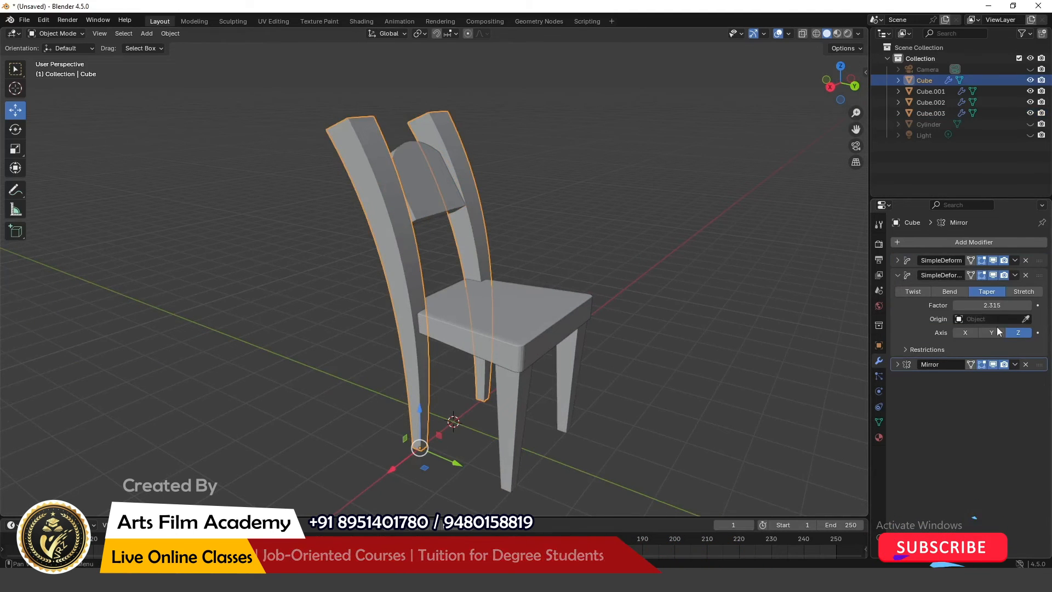
drag(995, 306, 957, 305)
middle_drag(600, 248, 856, 307)
mouse_move(992, 306)
mouse_down()
mouse_move(971, 305)
mouse_move(981, 305)
mouse_up()
middle_drag(597, 238, 526, 253)
- Move the rounded backrest slab up between the pillar tops and fine-tune its tilt about X to about -68.4°
click(478, 184)
middle_drag(418, 216, 472, 198)
drag(431, 176, 405, 100)
click(837, 86)
scroll(363, 167, up, 4)
click(15, 129)
middle_drag(584, 226, 482, 247)
scroll(494, 244, down, 3)
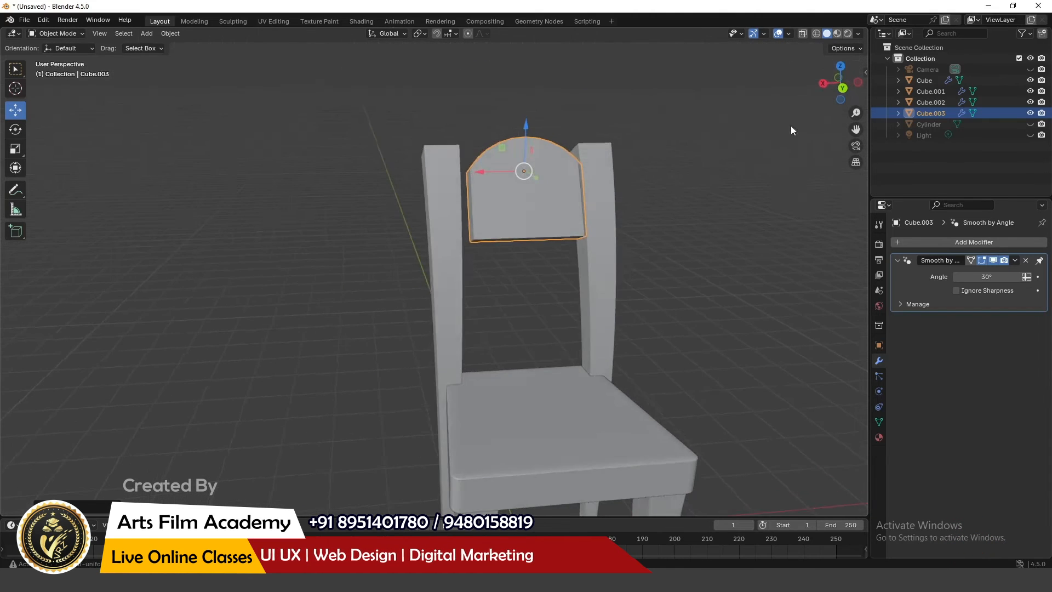
- Center the backrest slab on the chair by setting its X location to 0 m
click(842, 86)
click(879, 346)
click(987, 277)
text(0)
key(Return)
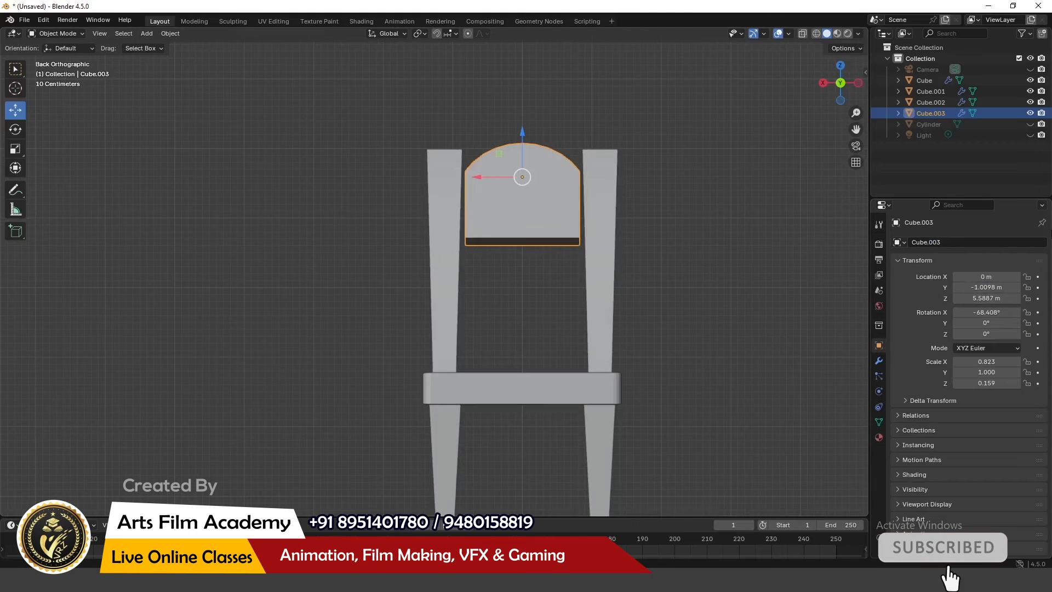
- Widen the backrest slab to an X scale of about 1.06 so it reaches both pillars, and deselect it
click(16, 151)
drag(478, 178, 465, 177)
middle_drag(255, 228, 312, 239)
scroll(230, 236, down, 1)
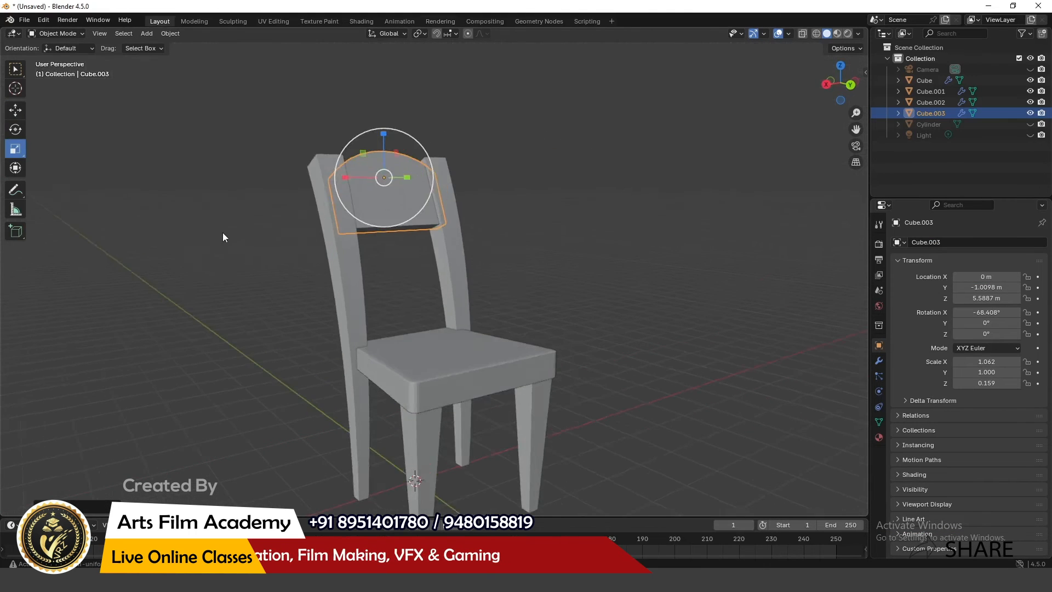
click(224, 234)
- Add a cube, raise it to about 3.9 m between the pillars, and scale it to about 0.24 along Z and 0.14 along Y
middle_drag(466, 213, 408, 276)
click(147, 34)
mouse_move(217, 44)
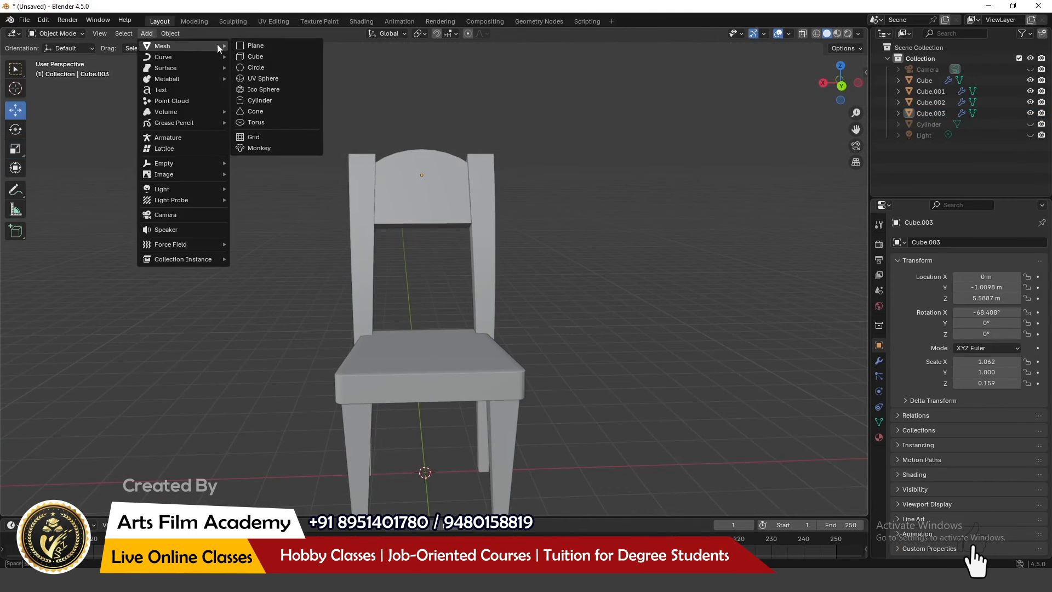
click(263, 59)
click(843, 85)
drag(426, 422, 429, 268)
click(15, 148)
middle_drag(430, 268, 540, 278)
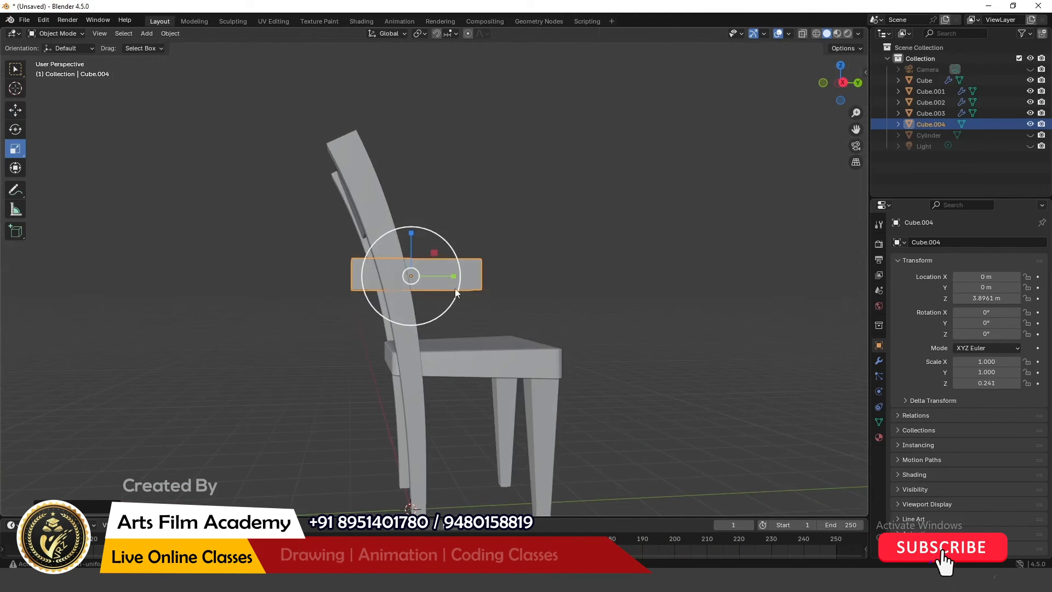
drag(453, 277, 417, 277)
- Move the crossbar back along Y to about -0.39 m and rotate it about 15.7° around X to follow the pillars
click(843, 83)
scroll(364, 259, up, 1)
click(15, 110)
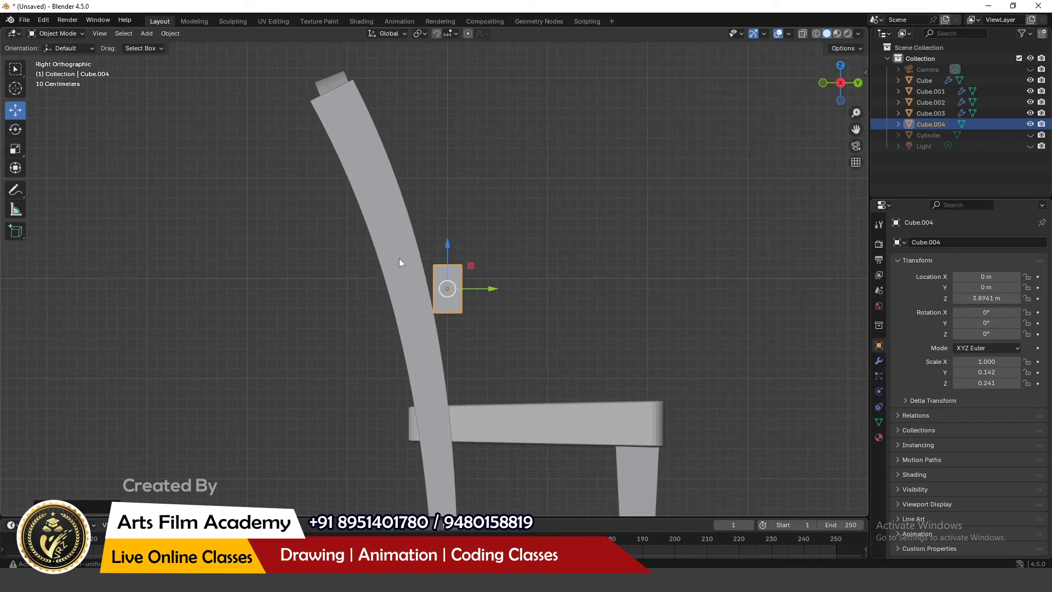
drag(490, 289, 450, 289)
click(10, 128)
drag(403, 248, 419, 269)
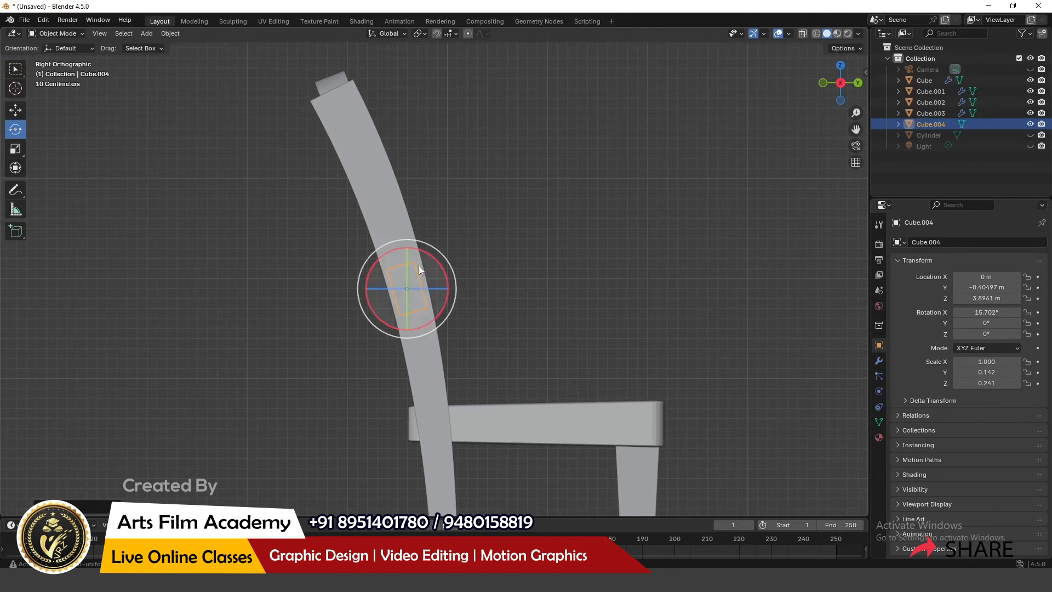
scroll(449, 292, down, 4)
middle_drag(448, 292, 506, 267)
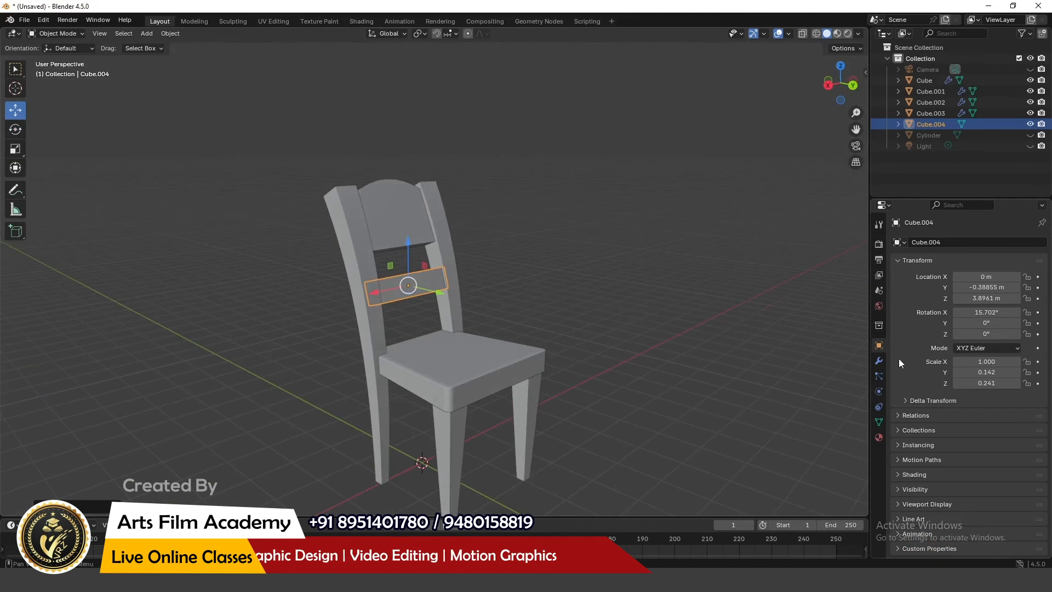
- Add a Bevel modifier to the crossbar with an amount of 0.23 m and 4 segments, and deselect it
click(879, 361)
click(950, 238)
click(842, 272)
scroll(381, 295, up, 6)
middle_drag(382, 294, 383, 308)
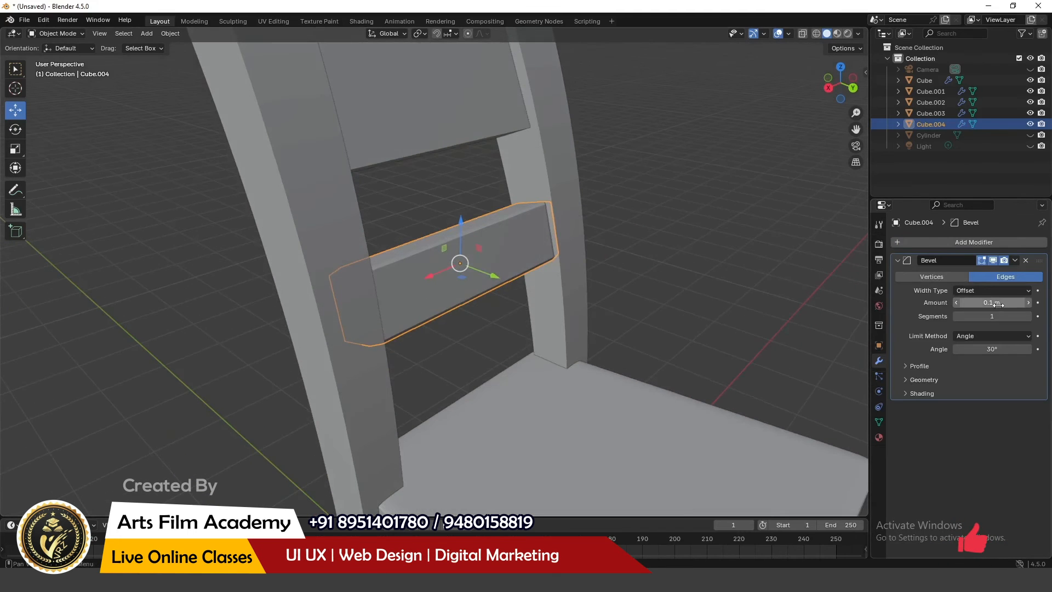
drag(991, 302, 1014, 316)
scroll(543, 161, down, 4)
click(544, 160)
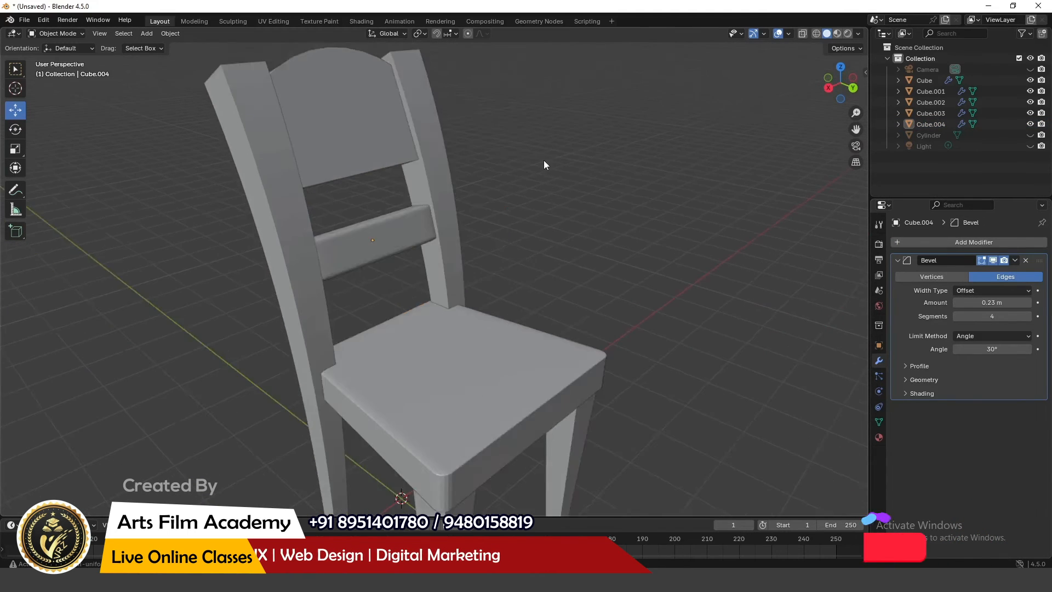
- Duplicate the curved pillars, move the copy along positive Y clear of the chair, and spread the pair apart
middle_drag(543, 160, 407, 195)
scroll(407, 194, down, 3)
click(396, 193)
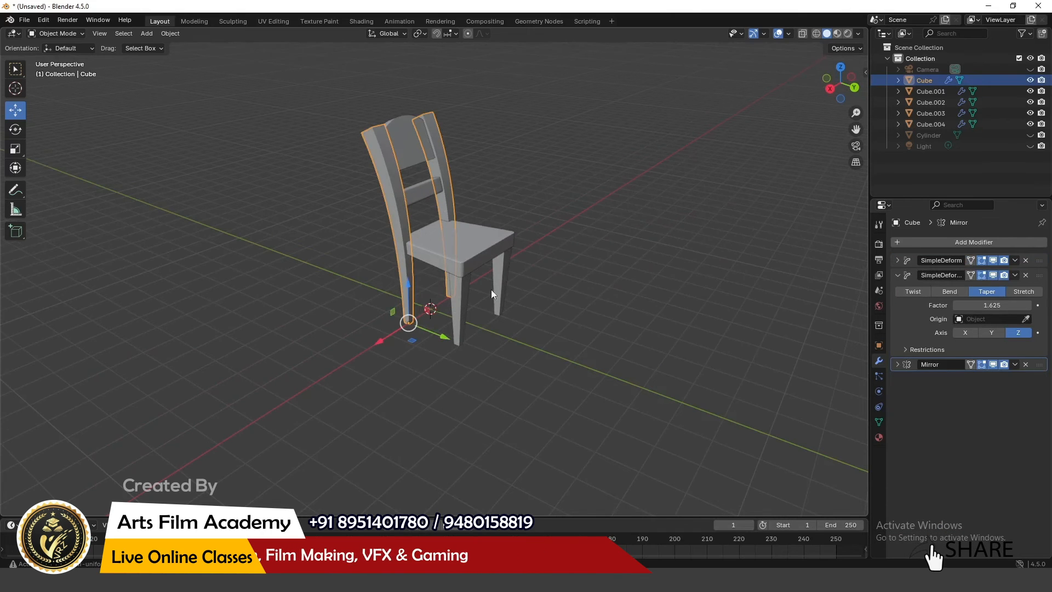
middle_drag(493, 290, 485, 314)
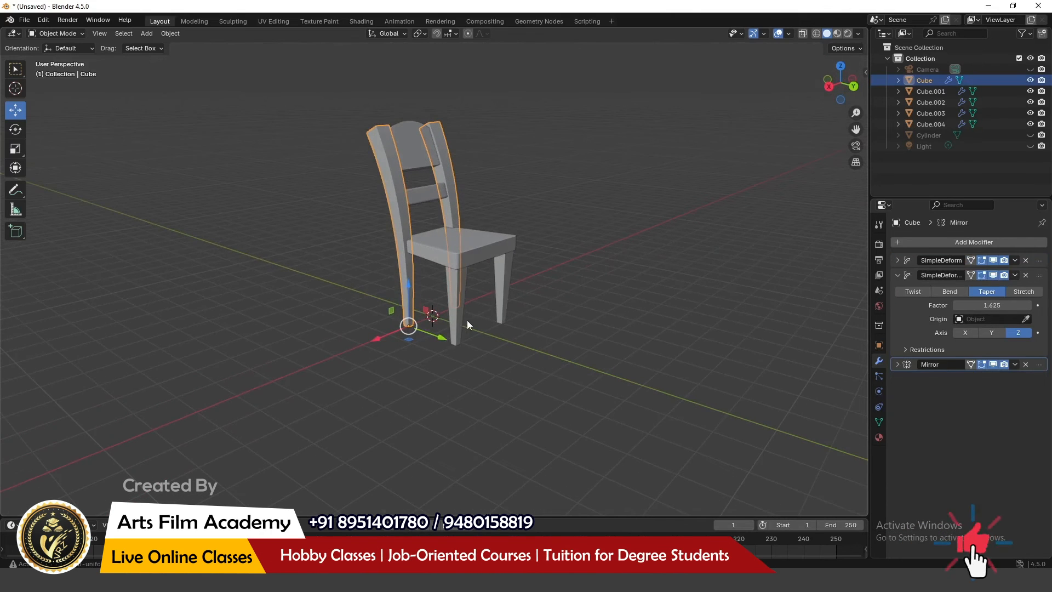
key(shift+d)
right_click(597, 380)
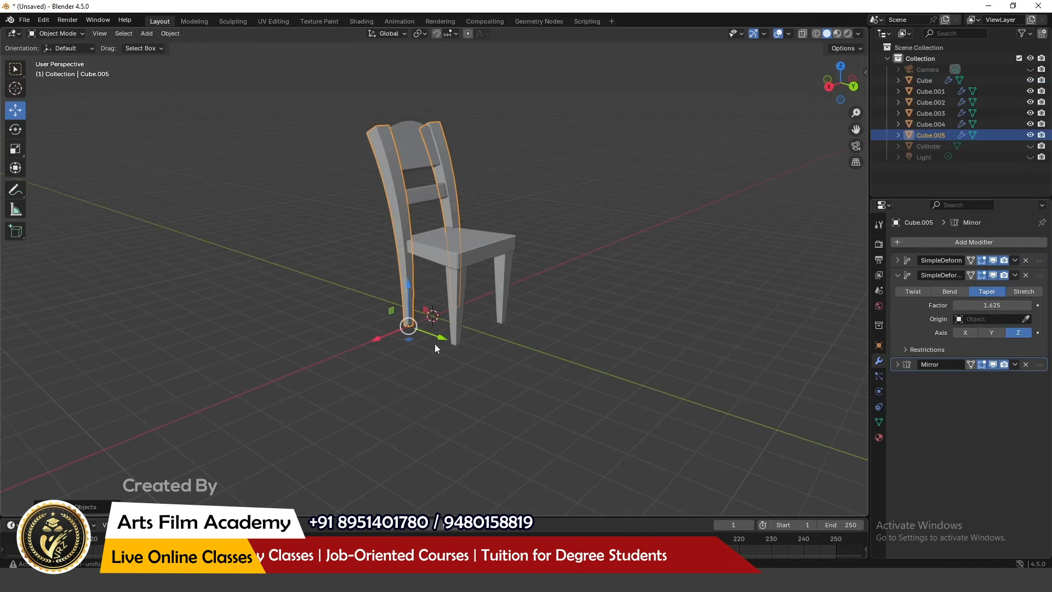
drag(437, 336, 604, 409)
scroll(356, 312, down, 3)
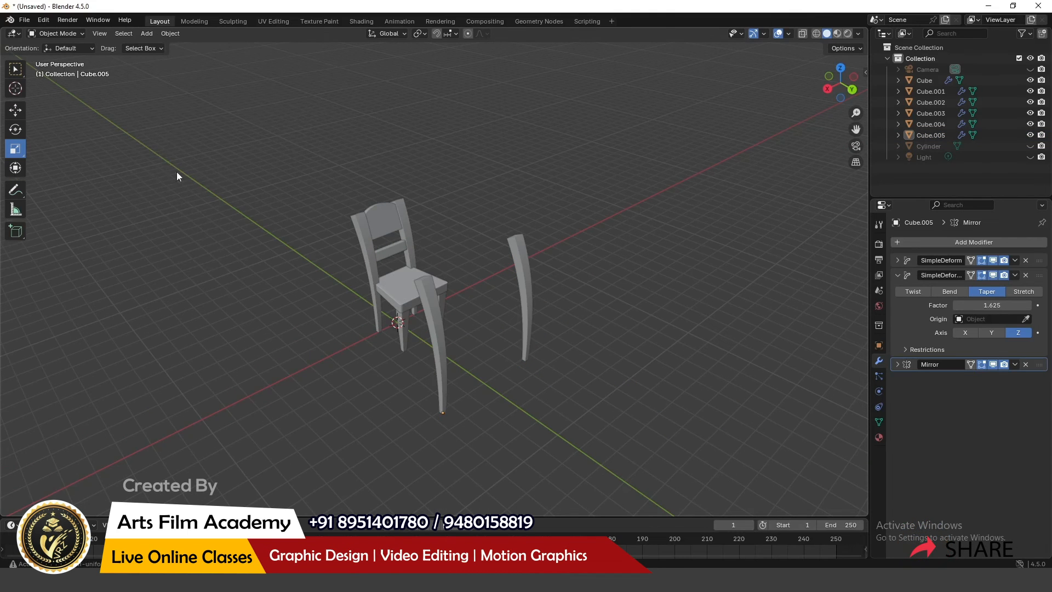
- Add a cube and move it along positive Y past the duplicated pillars
click(141, 35)
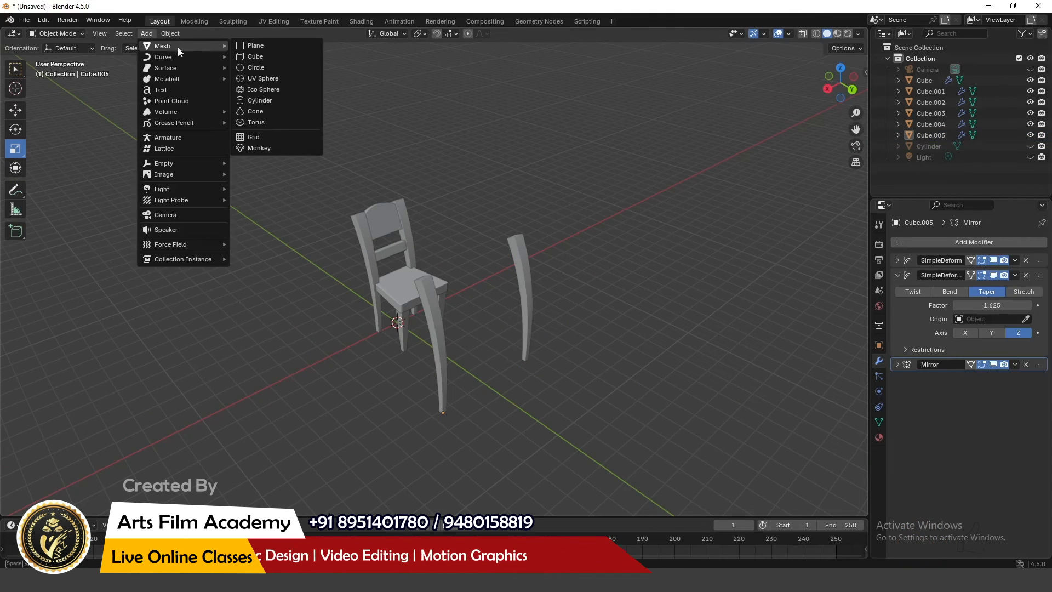
click(261, 54)
middle_drag(518, 327, 568, 292)
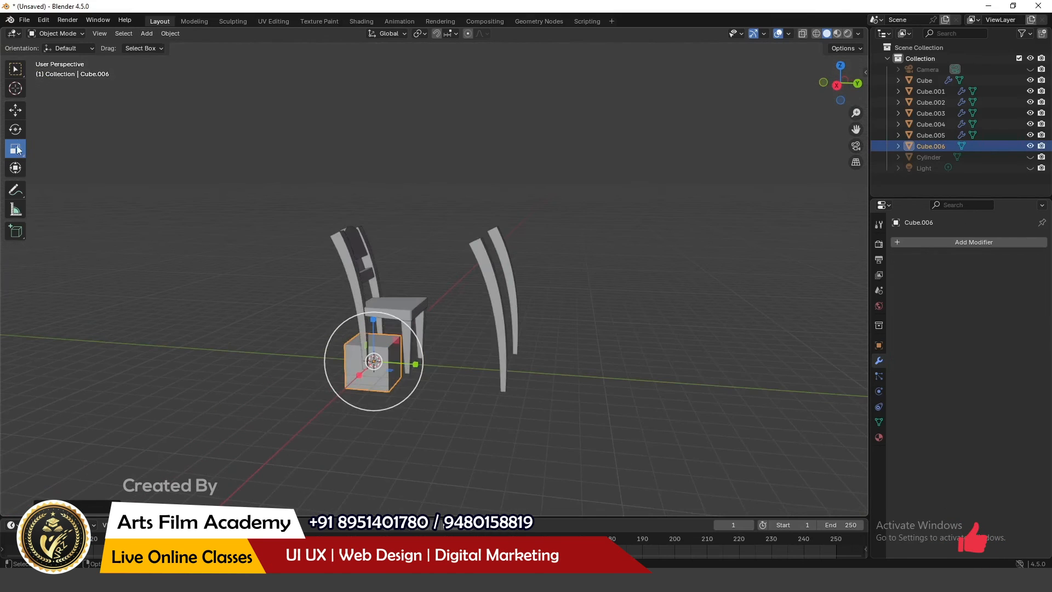
click(16, 110)
drag(411, 363, 576, 366)
key(KP_7)
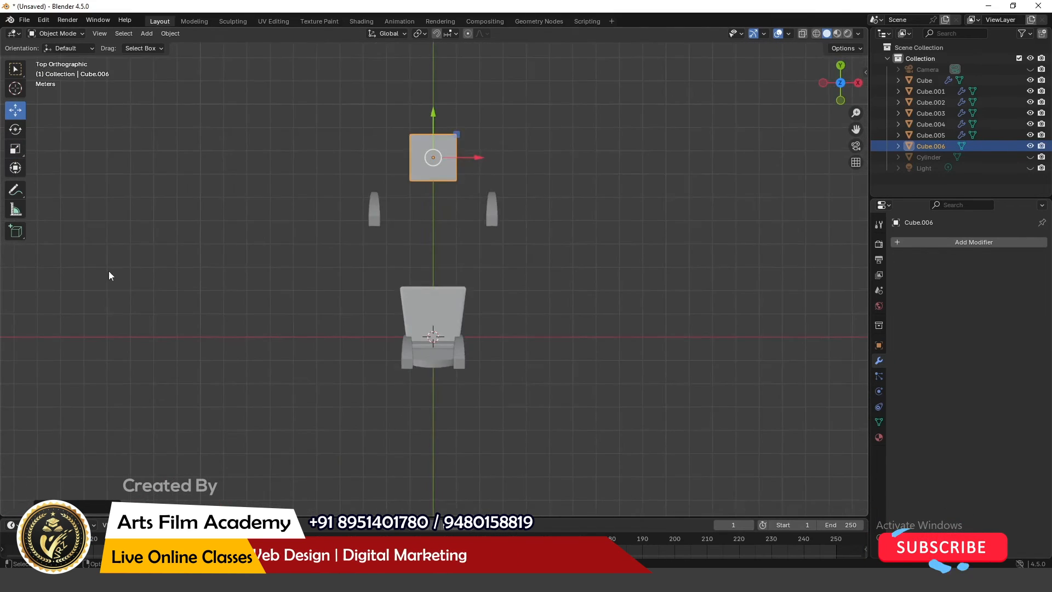
- Enlarge the cube along X and Y into a tabletop, and shift it and the duplicated pillars along Y to overlap at one edge
drag(475, 226, 560, 226)
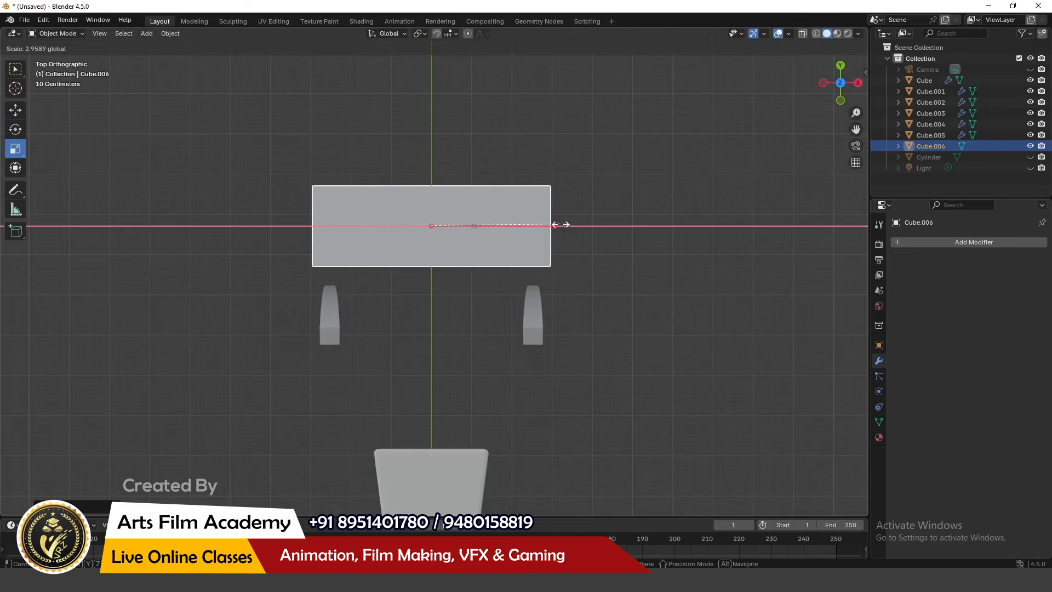
drag(432, 182, 439, 125)
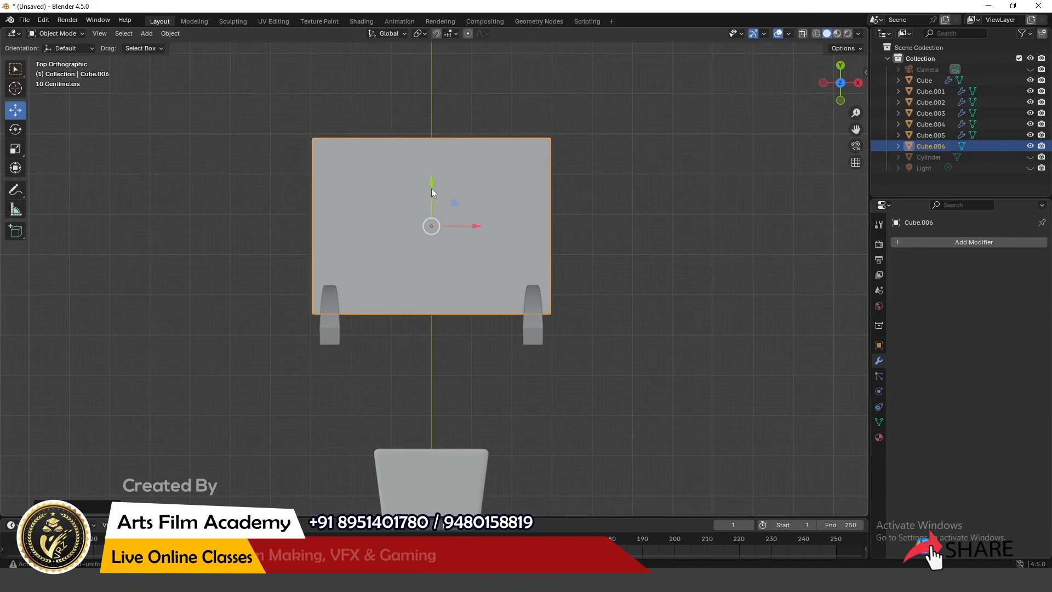
drag(432, 188, 426, 240)
click(533, 315)
drag(534, 262, 536, 292)
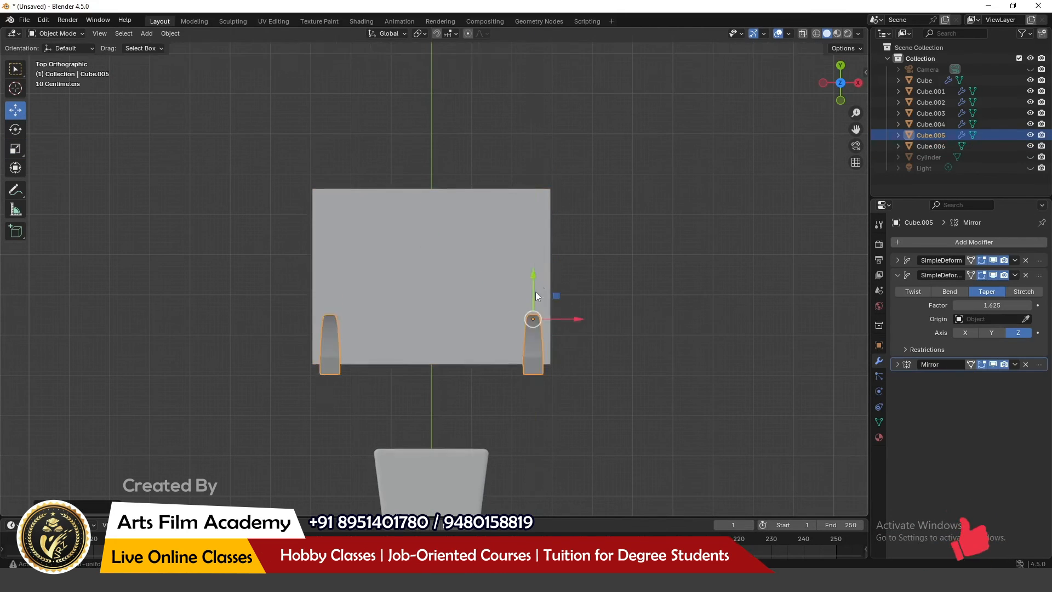
- Flatten the tabletop cube along Z into a thin slab and raise it above the ground to table height
click(494, 312)
middle_drag(507, 356, 460, 287)
click(851, 86)
scroll(372, 118, down, 2)
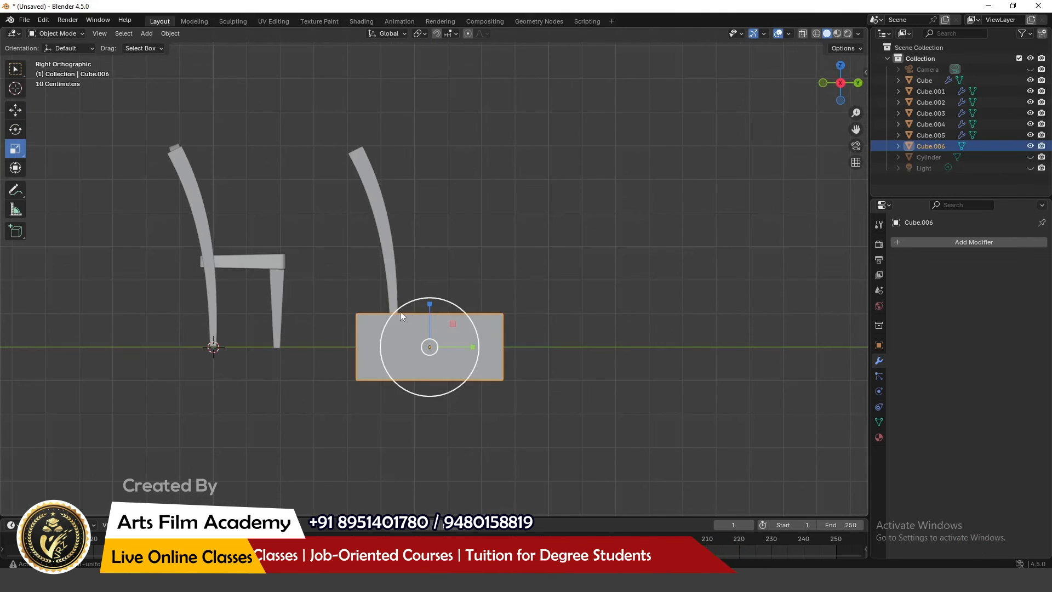
drag(430, 303, 403, 148)
click(15, 111)
scroll(402, 187, up, 3)
scroll(468, 255, down, 1)
- Shorten the duplicated pillars along Z to reach the tabletop, and move them along Y beneath its edge
click(361, 165)
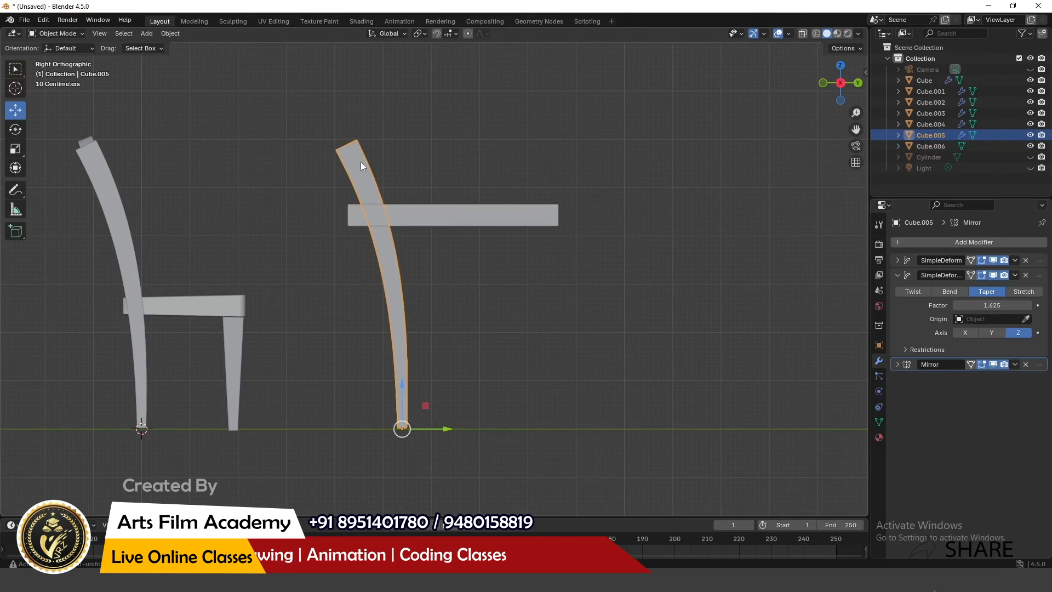
drag(402, 386, 403, 396)
click(15, 111)
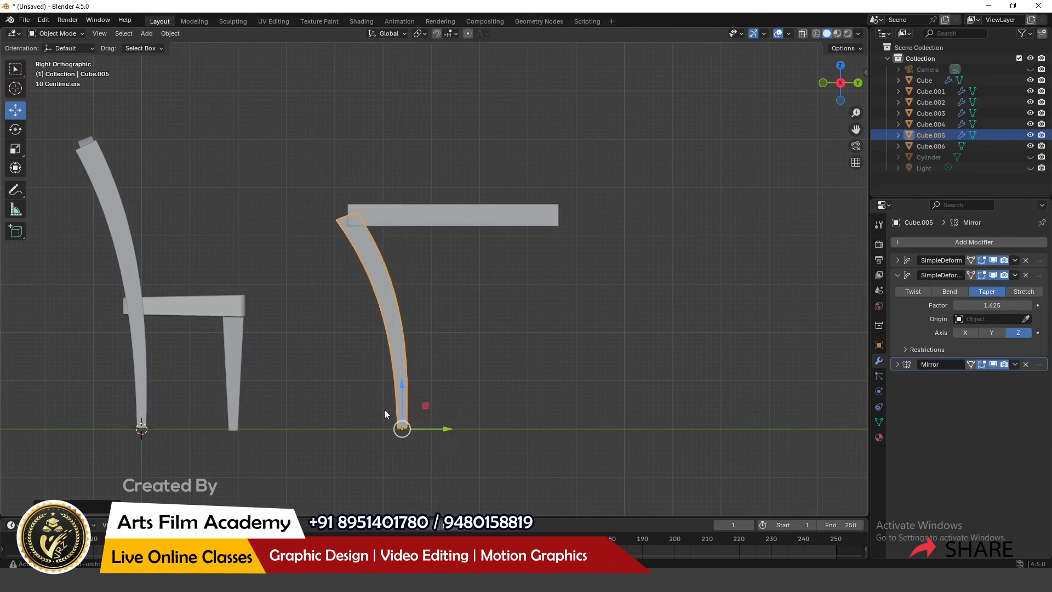
drag(447, 429, 464, 428)
- Rotate the table legs around Z to point diagonally toward the tabletop's corners, and position them beneath it
middle_drag(463, 427, 483, 304)
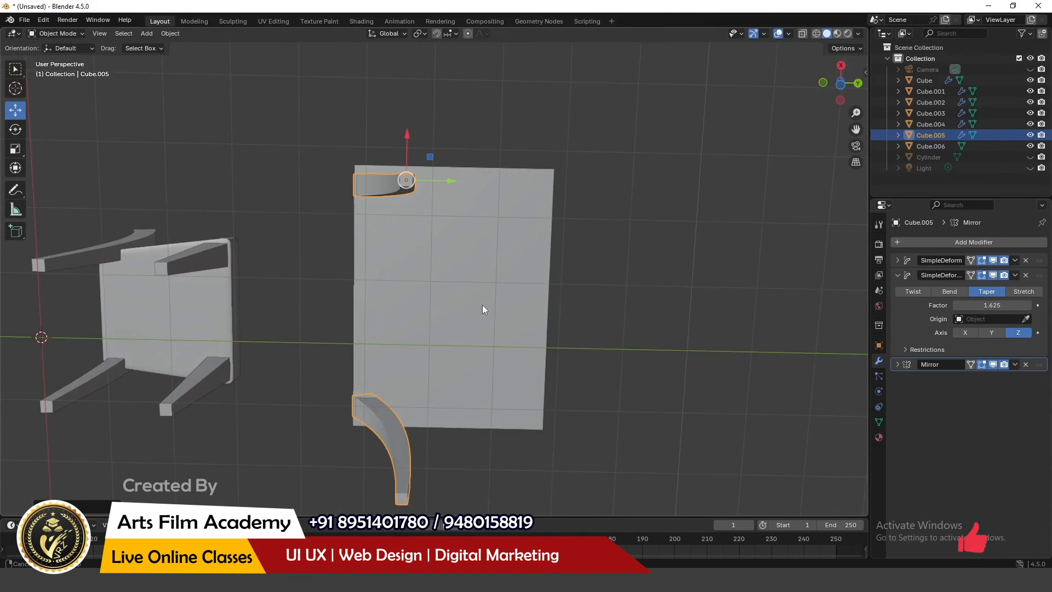
click(843, 86)
click(16, 129)
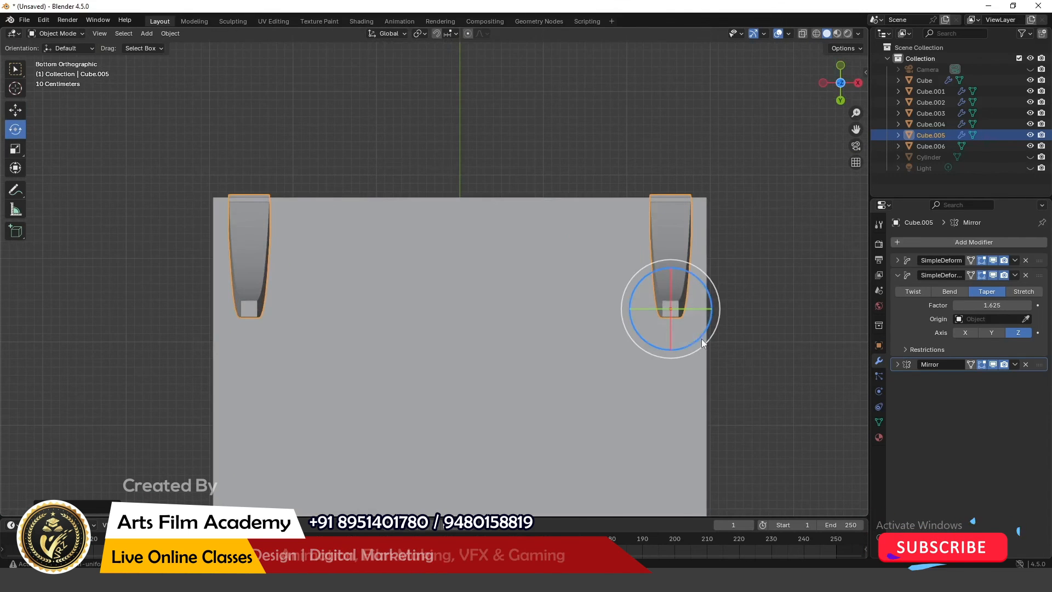
drag(702, 338, 619, 326)
middle_drag(619, 325, 330, 311)
click(842, 88)
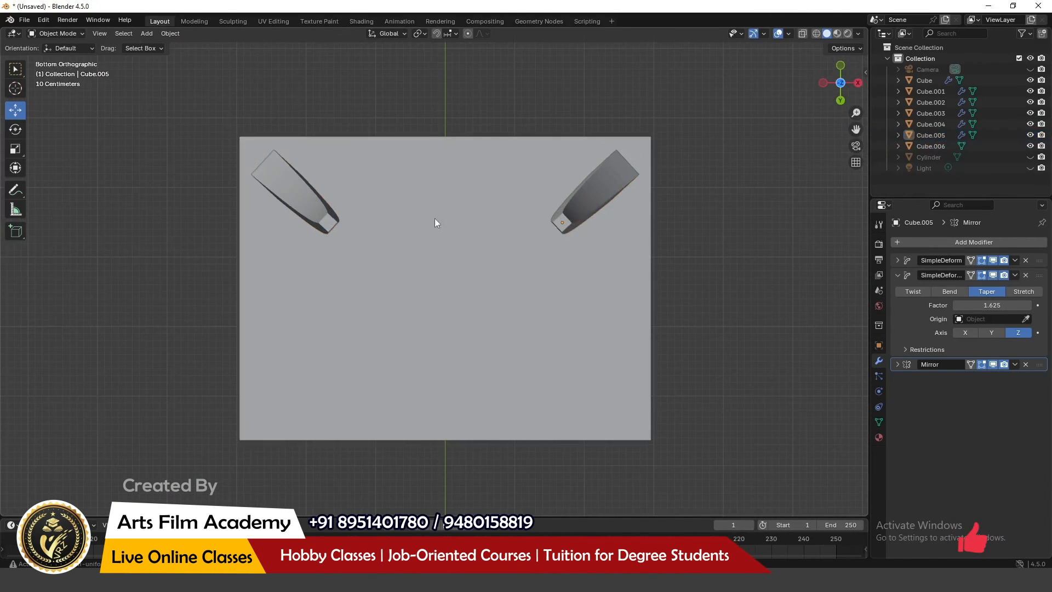
click(570, 216)
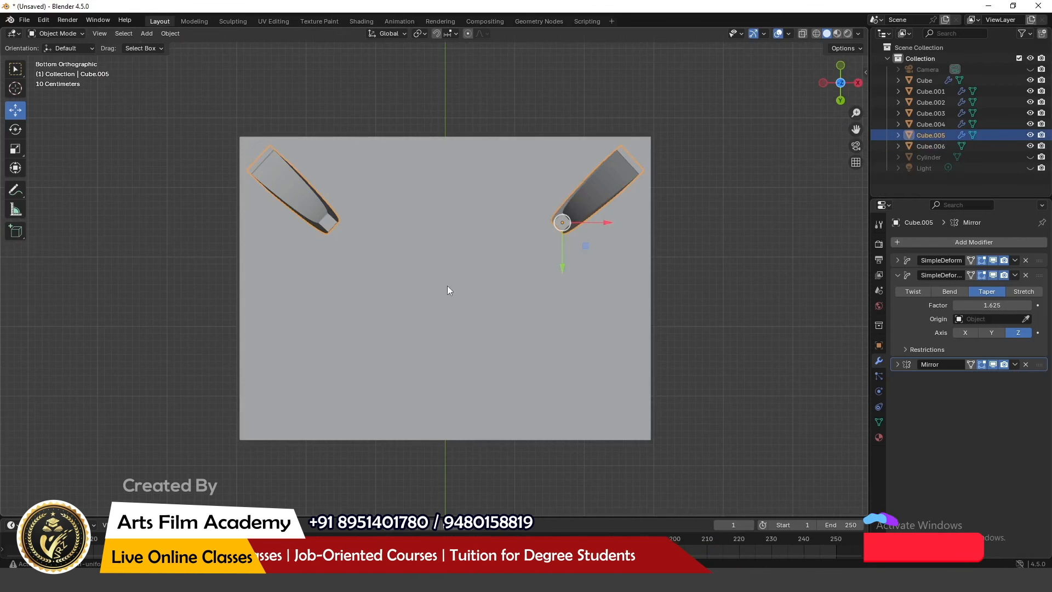
- Set the leg Mirror modifier's object to the tabletop, Cube.006, and enable the Y axis alongside X to mirror the legs to all four corners
scroll(447, 285, down, 1)
scroll(565, 192, up, 1)
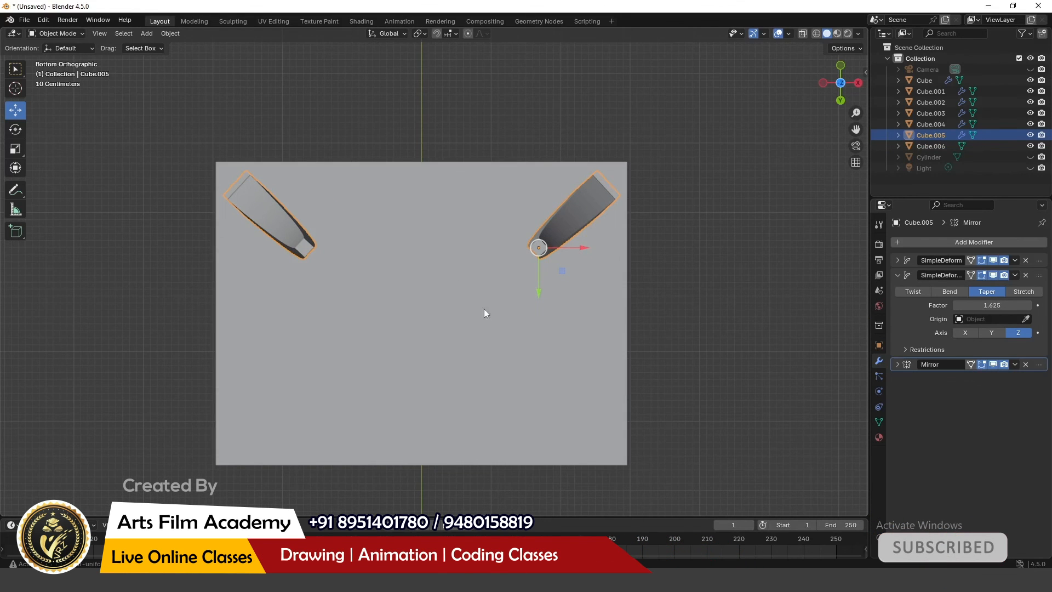
scroll(434, 295, down, 2)
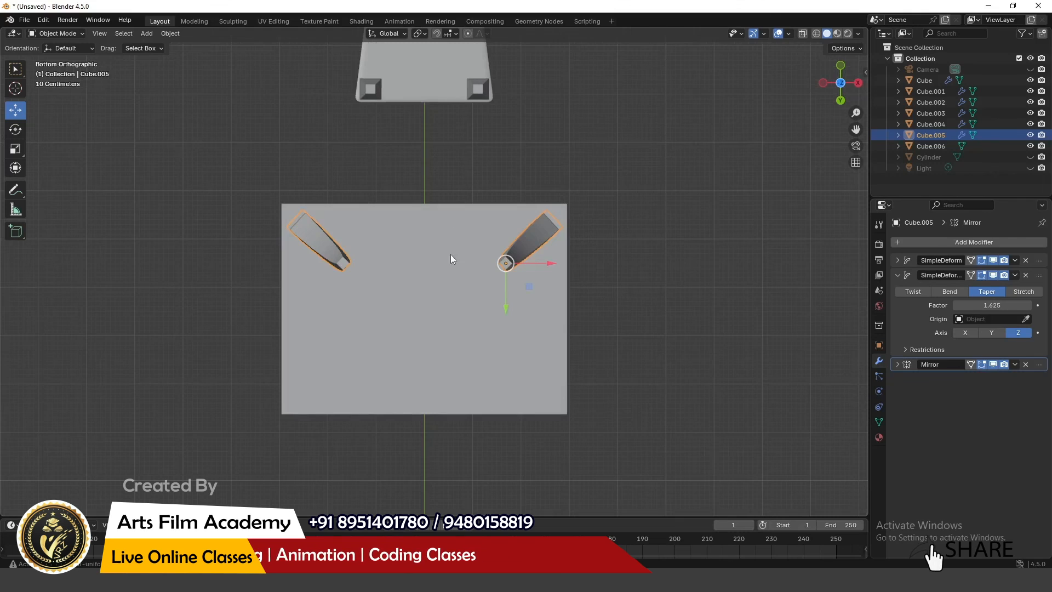
scroll(450, 276, down, 1)
scroll(445, 189, up, 1)
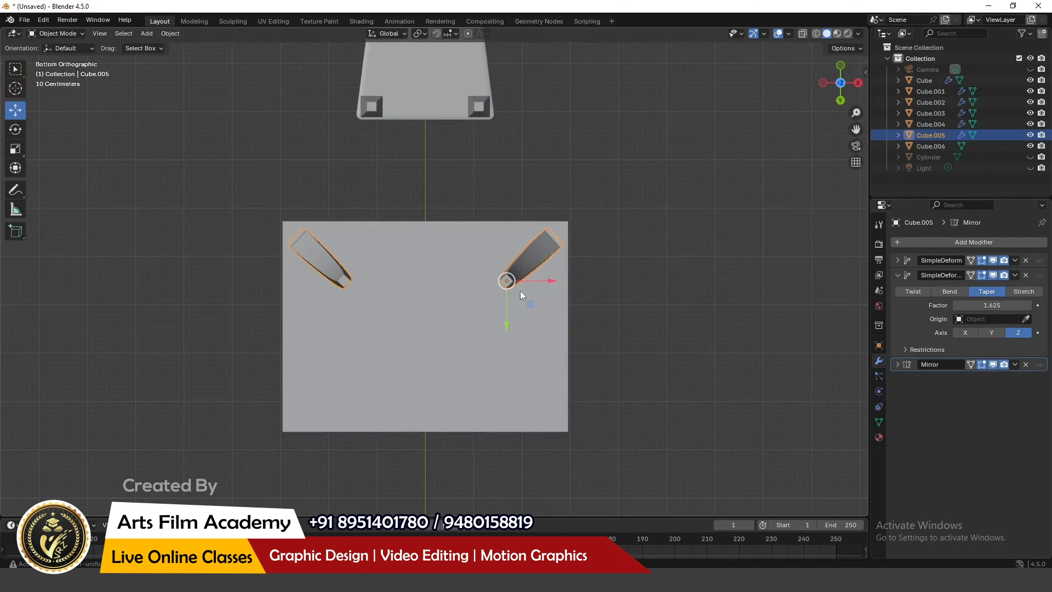
click(897, 365)
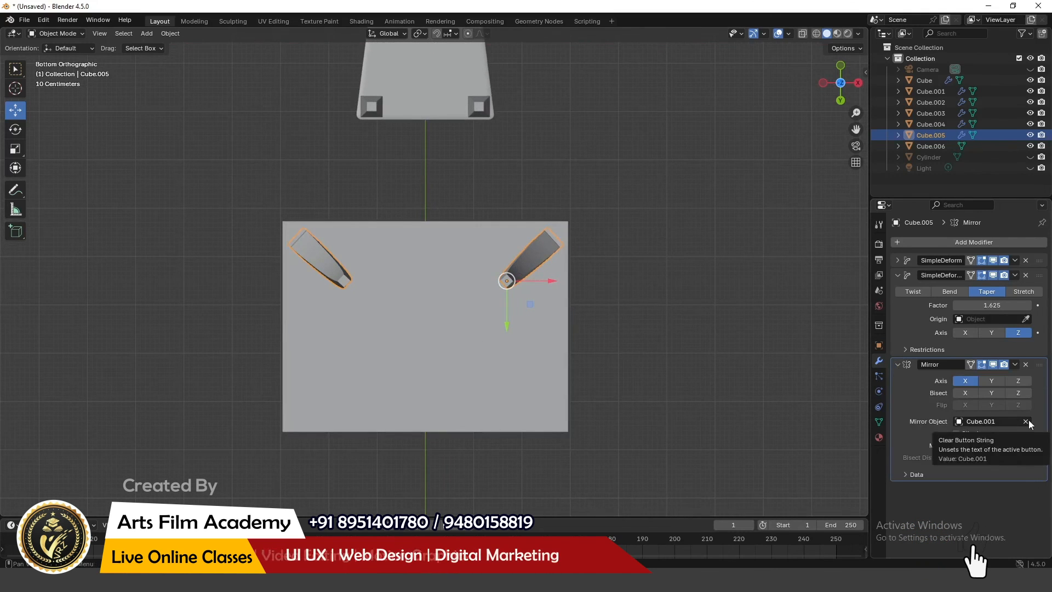
click(987, 421)
click(939, 440)
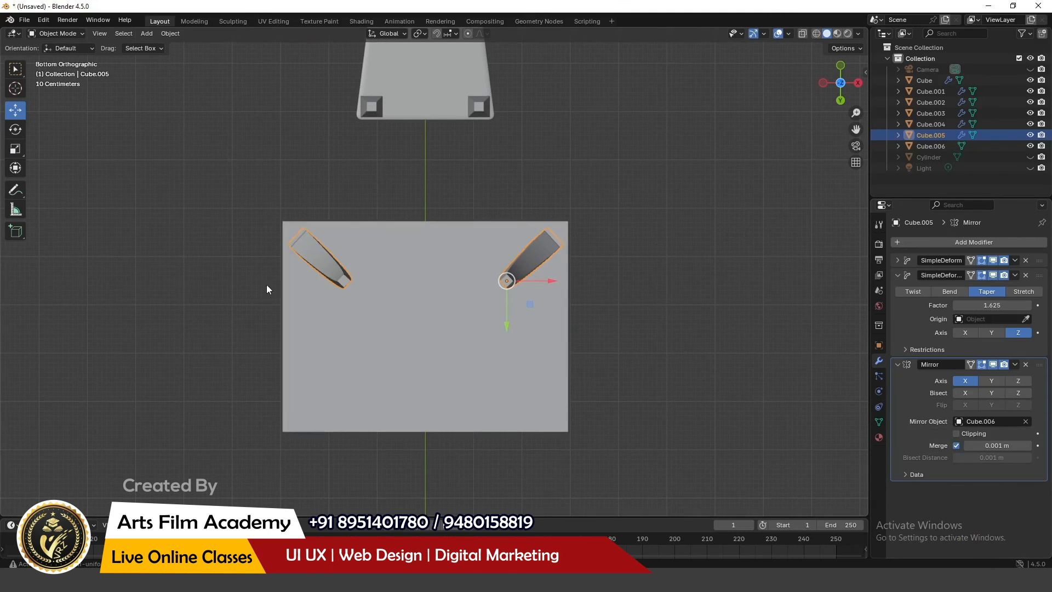
click(991, 381)
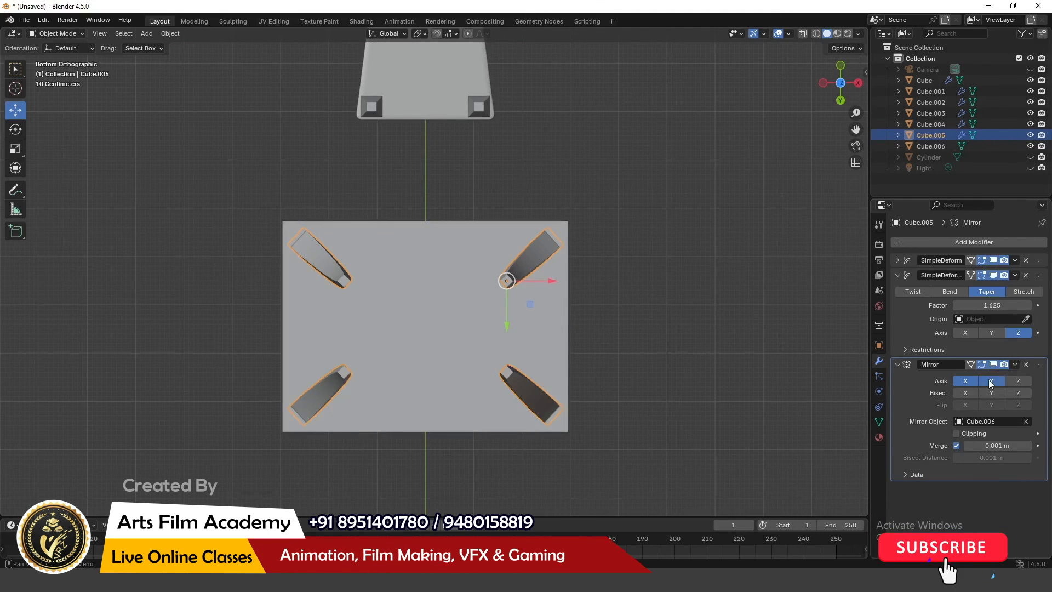
- Duplicate the tabletop slab, lower the copy along Z beneath the original, and narrow it along Y to about 0.91
middle_drag(347, 236, 498, 344)
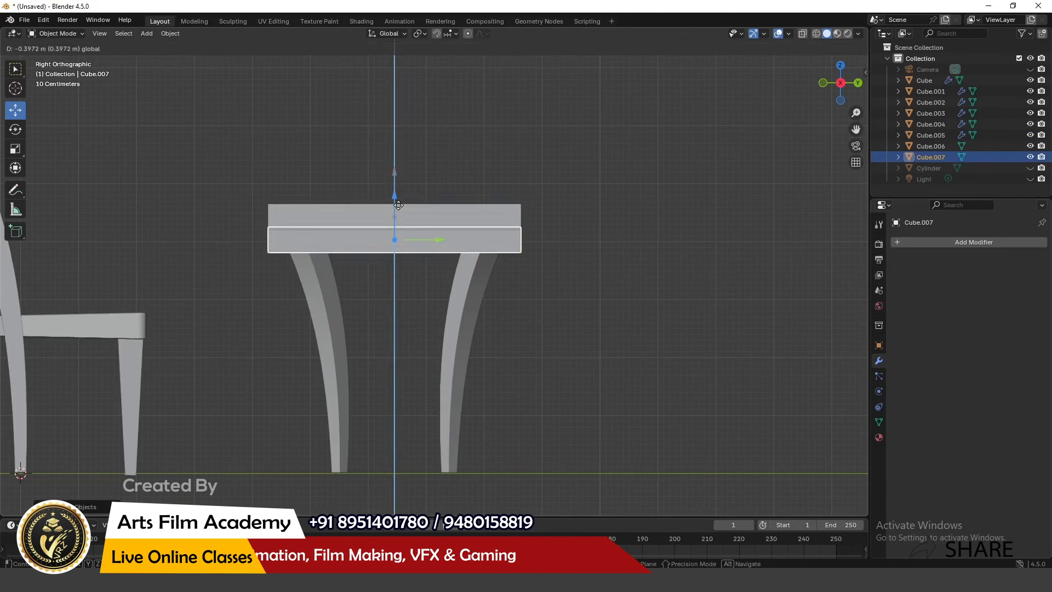
scroll(406, 196, up, 4)
key(s)
key(y)
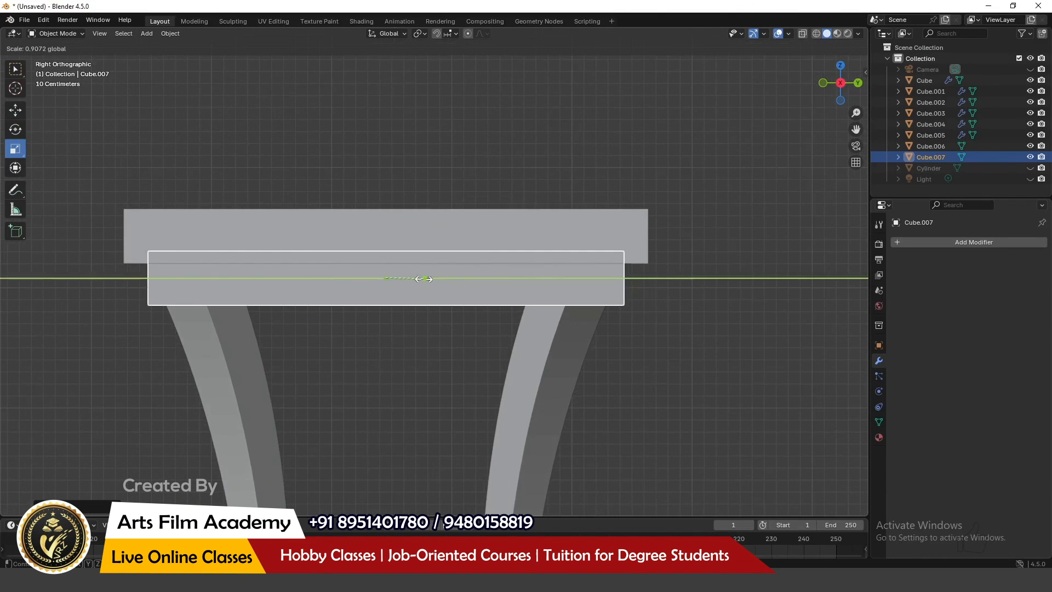
drag(419, 280, 419, 281)
- Thin the copied slab into a mirrored rail between the table legs, and add a duplicate rail for the adjacent sides
click(841, 99)
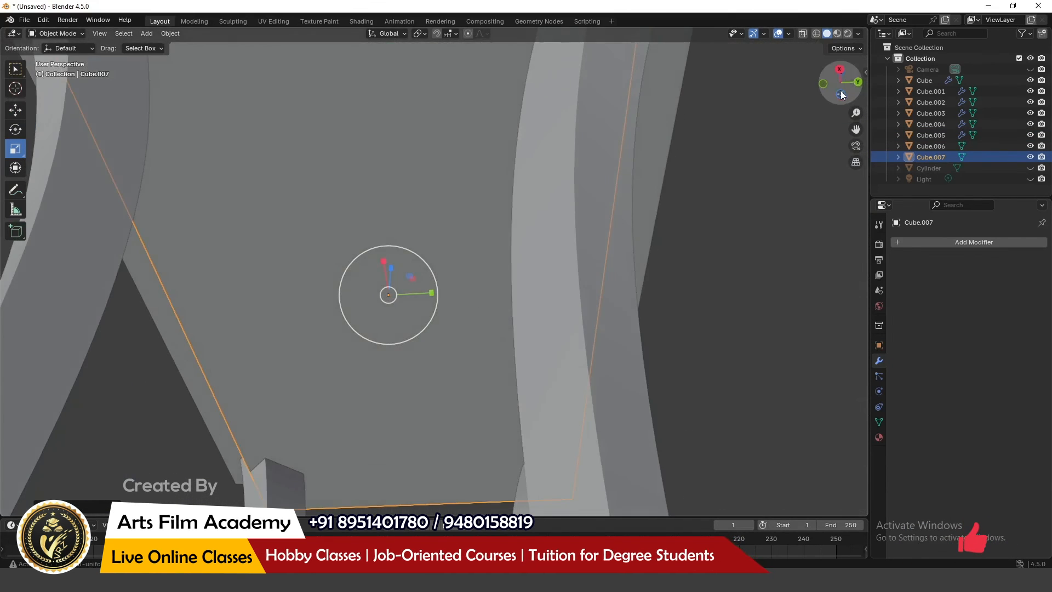
scroll(435, 253, down, 4)
drag(475, 238, 630, 221)
click(16, 110)
scroll(535, 240, up, 1)
middle_drag(586, 262, 485, 380)
- Add a Mirror modifier to the new rail, with the tabletop as mirror object and Y as the only axis
click(945, 242)
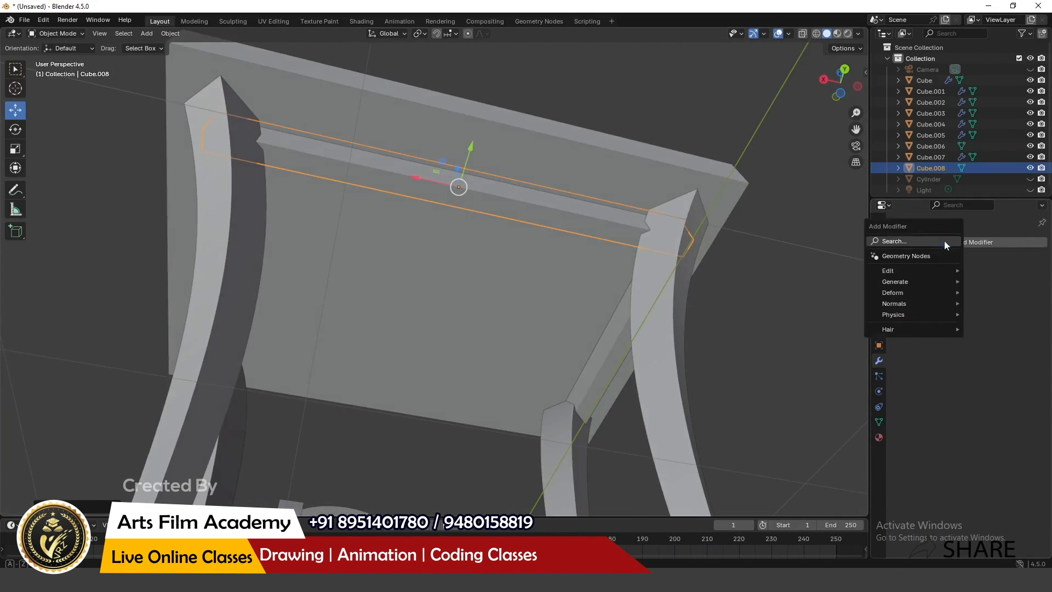
click(945, 242)
click(889, 265)
click(1026, 318)
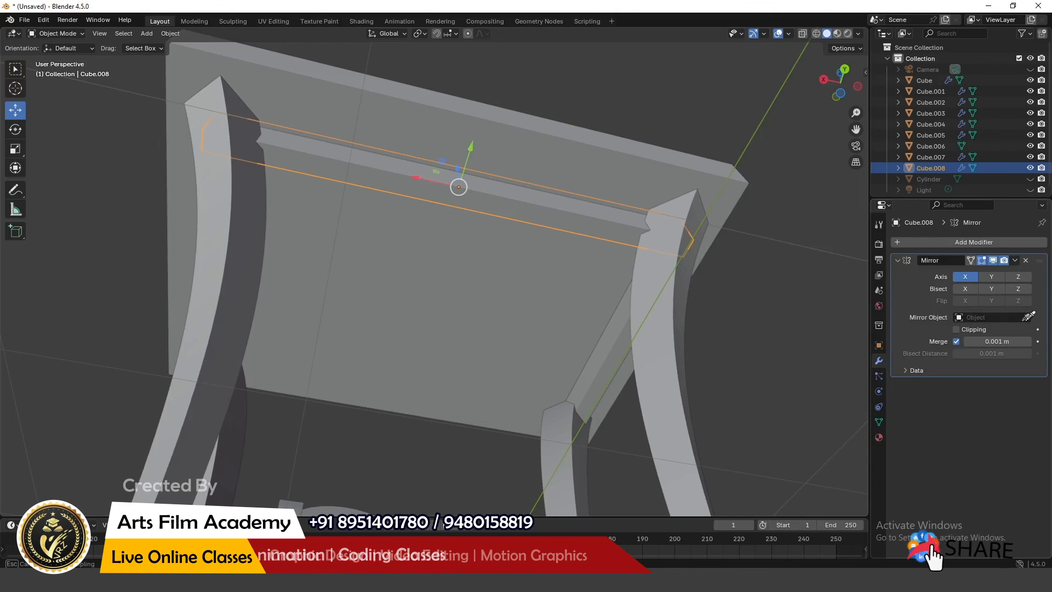
click(991, 278)
click(963, 277)
click(784, 293)
- Examine the table with its mirrored legs and rails beside the chair
scroll(435, 313, down, 2)
middle_drag(436, 313, 475, 259)
scroll(466, 401, down, 3)
scroll(515, 306, up, 3)
scroll(515, 306, down, 3)
scroll(459, 196, up, 2)
scroll(446, 206, down, 2)
- Round the tabletop's edges with a Bevel modifier, using an amount of 0.14 m and 6 segments
click(496, 230)
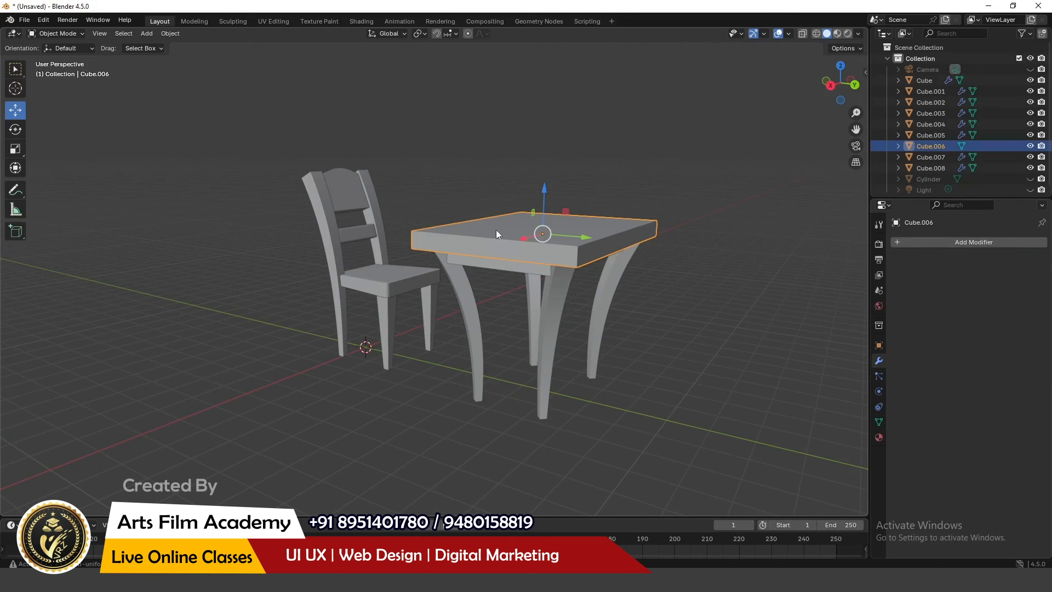
click(967, 243)
click(857, 280)
scroll(588, 248, up, 3)
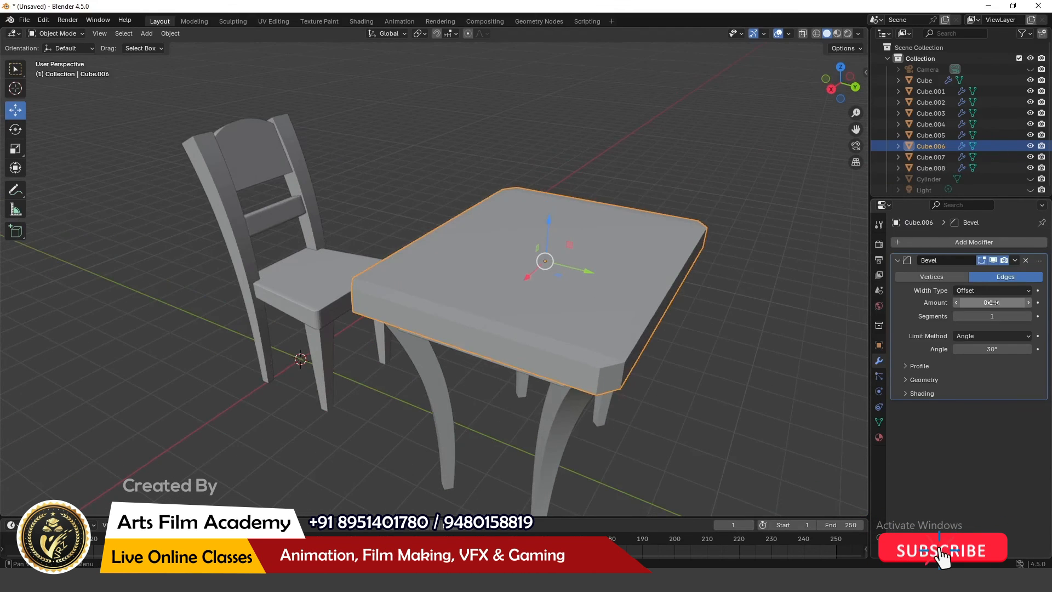
mouse_move(992, 302)
mouse_down()
mouse_move(1008, 303)
mouse_move(1003, 317)
mouse_up()
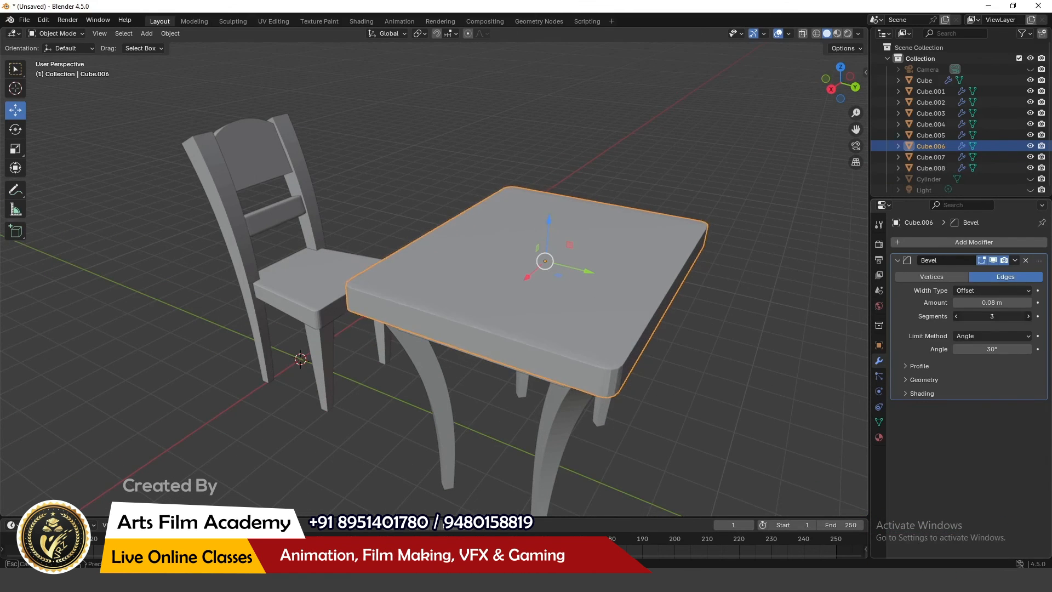
click(783, 366)
scroll(713, 379, down, 3)
middle_drag(592, 414, 570, 399)
scroll(458, 324, up, 4)
shift+middle_drag(554, 354, 550, 285)
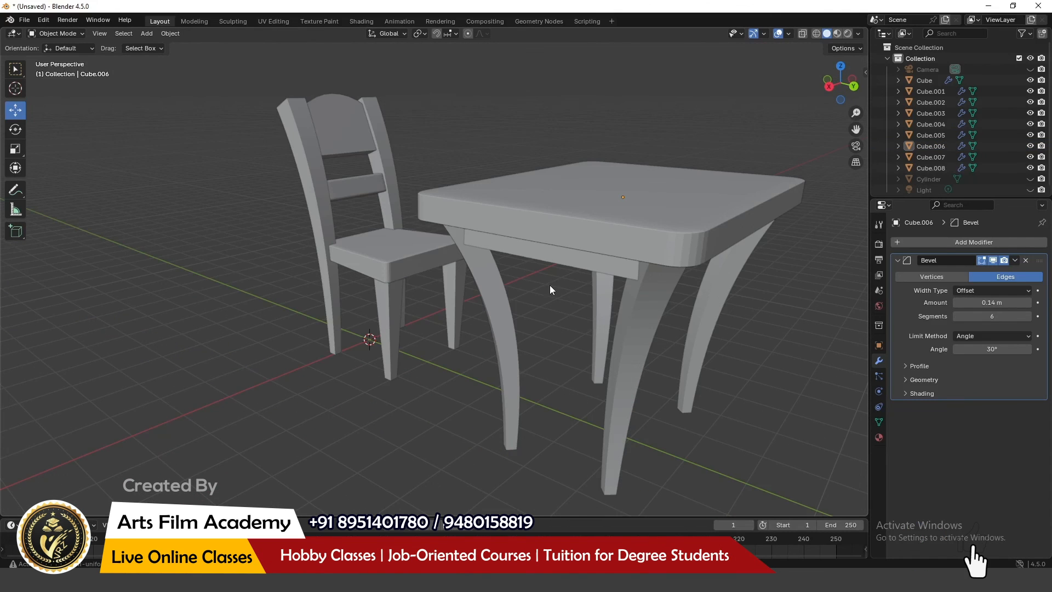